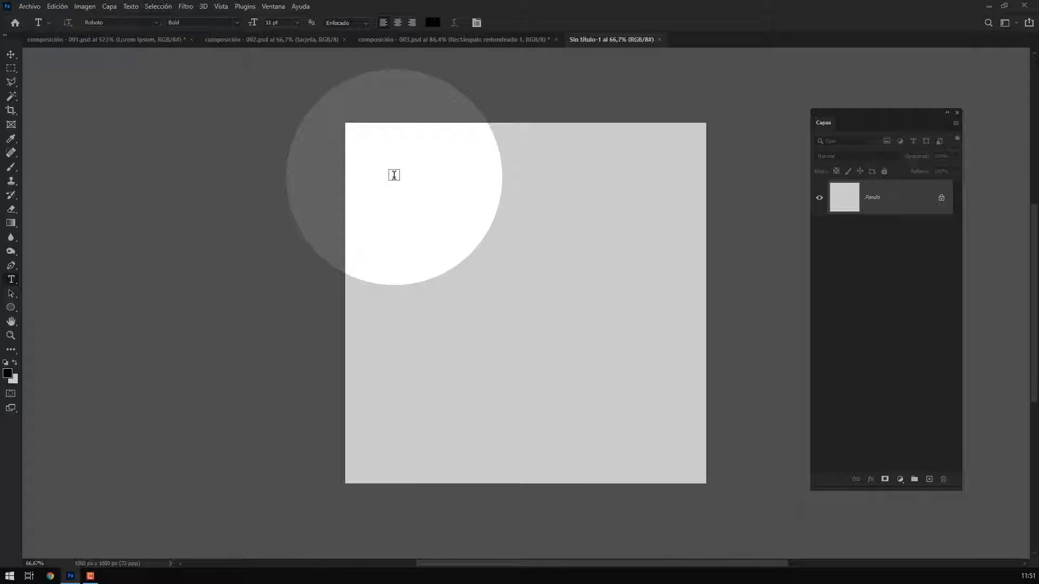
# - Add the point text "Hola mundo" in the upper part of the canvas and set its font size to 60 pt
pyautogui.click(394, 175)
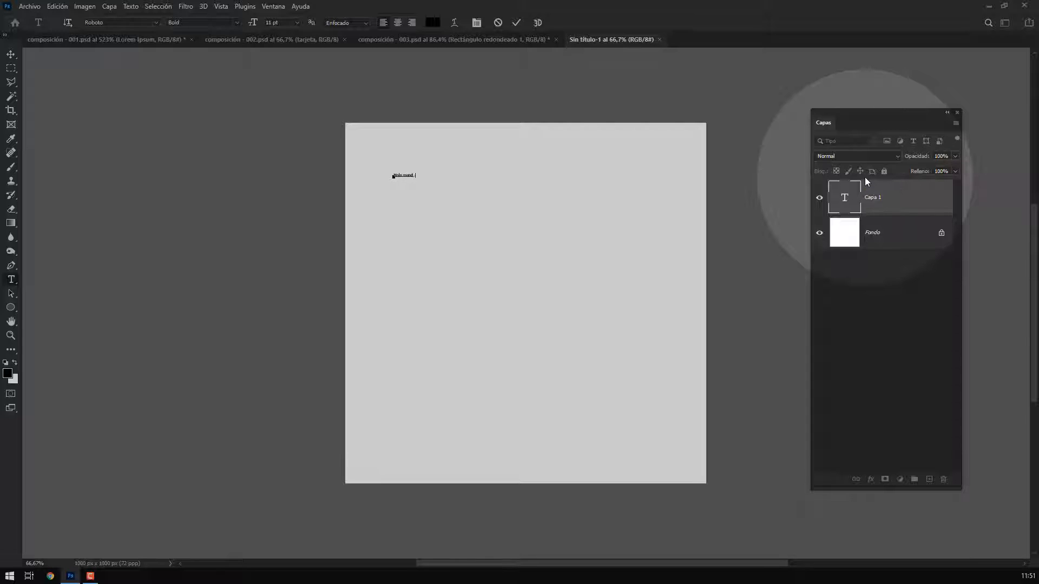
pyautogui.hotkey('ctrl', 'Return')
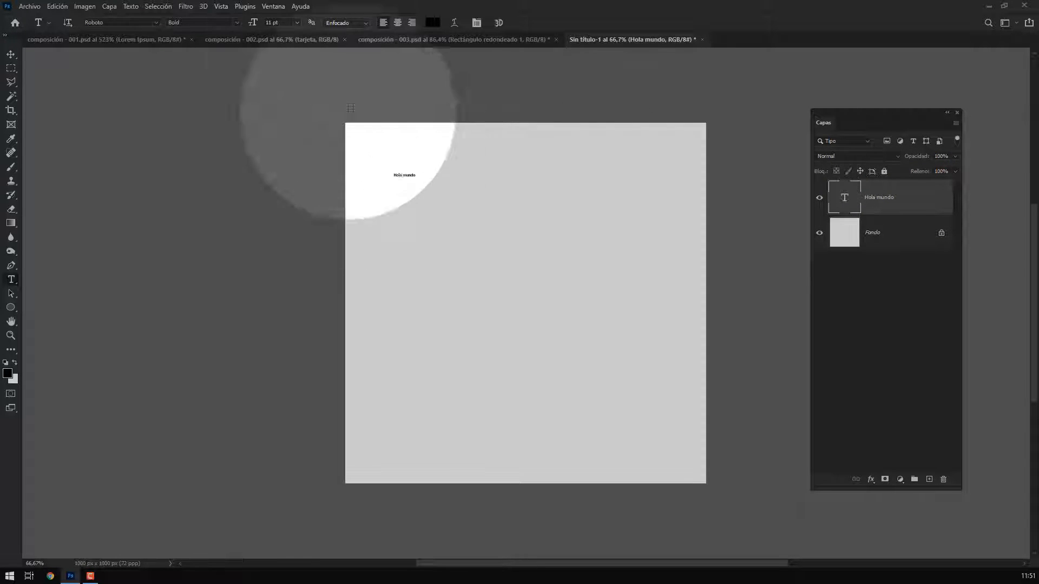
pyautogui.click(297, 22)
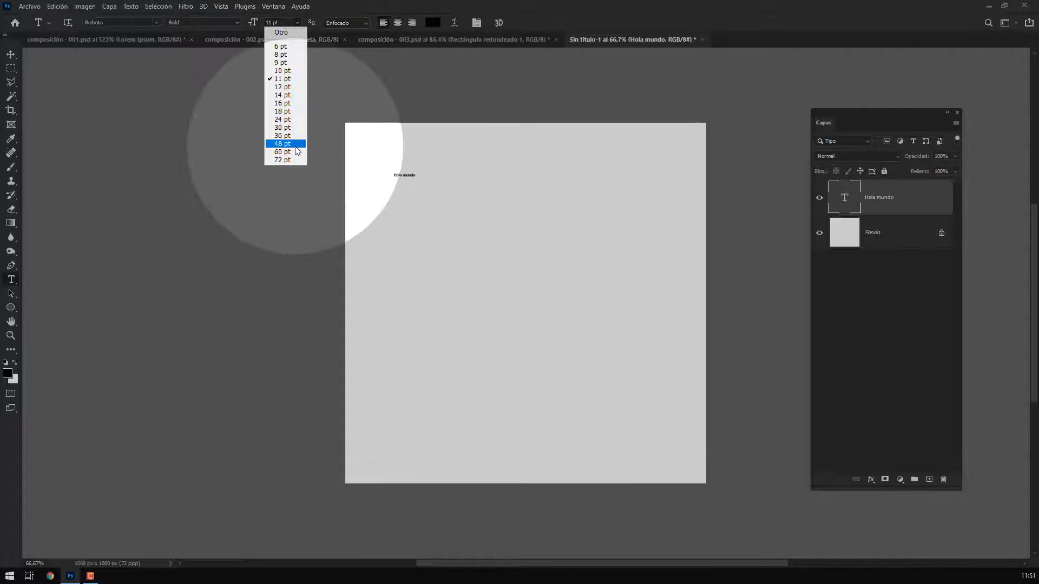
pyautogui.click(297, 152)
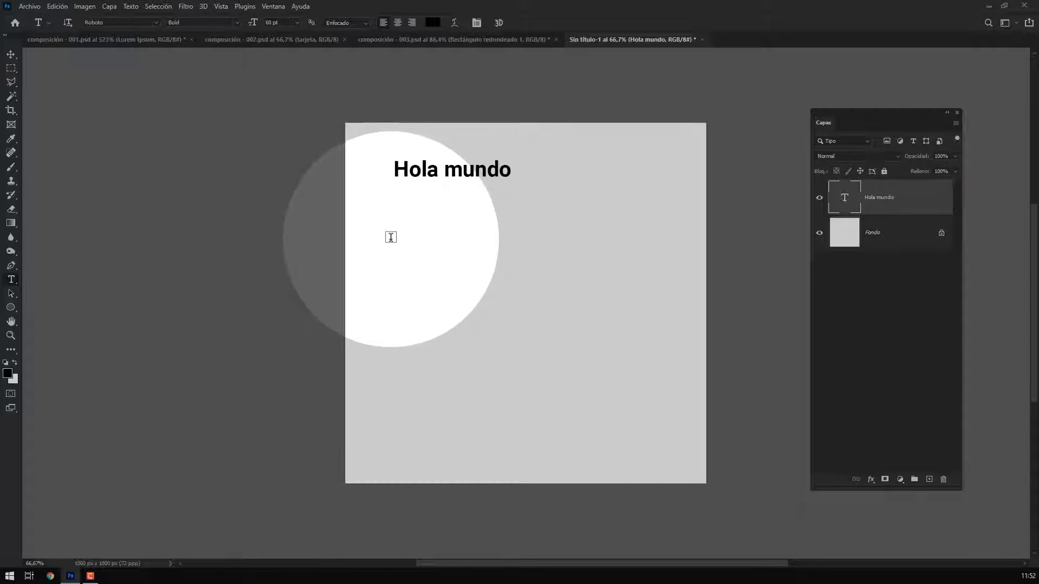
# - Create a Lorem ipsum paragraph text box below the "Hola mundo" heading and set its leading to 48 pt
pyautogui.moveTo(394, 238); pyautogui.dragTo(649, 316)
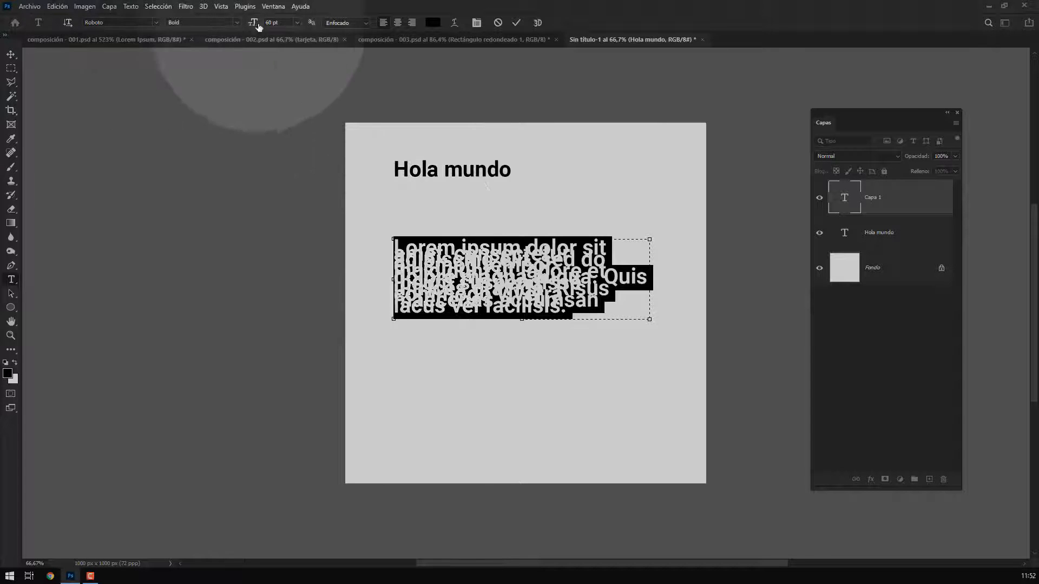
pyautogui.click(297, 23)
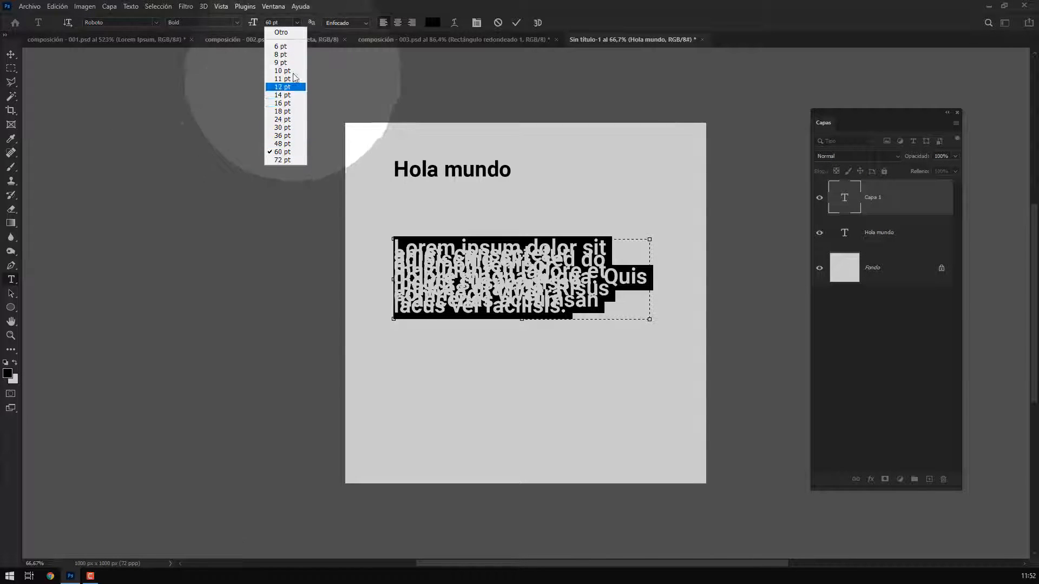
pyautogui.click(480, 26)
pyautogui.click(478, 23)
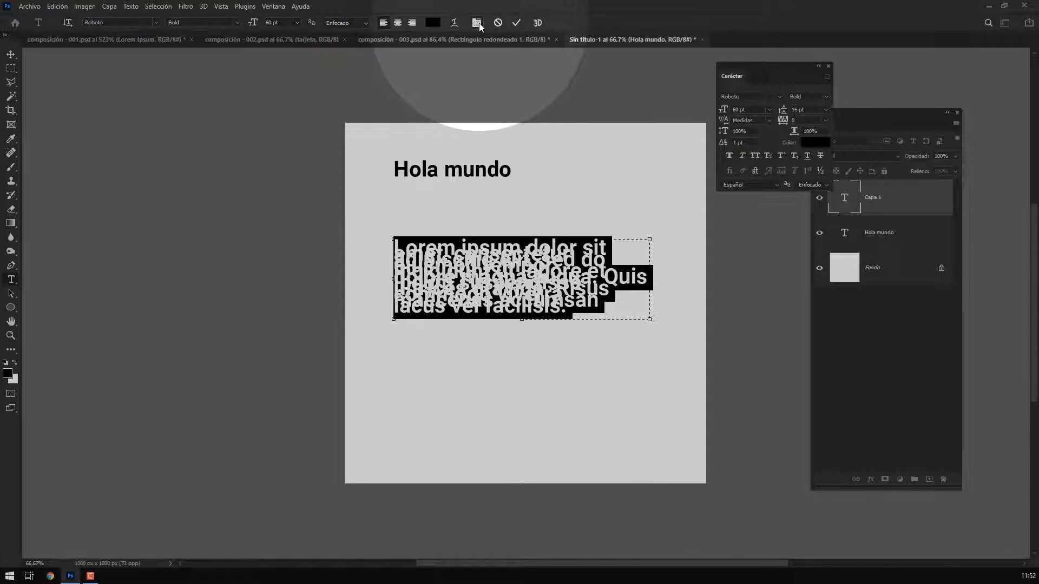
pyautogui.click(826, 110)
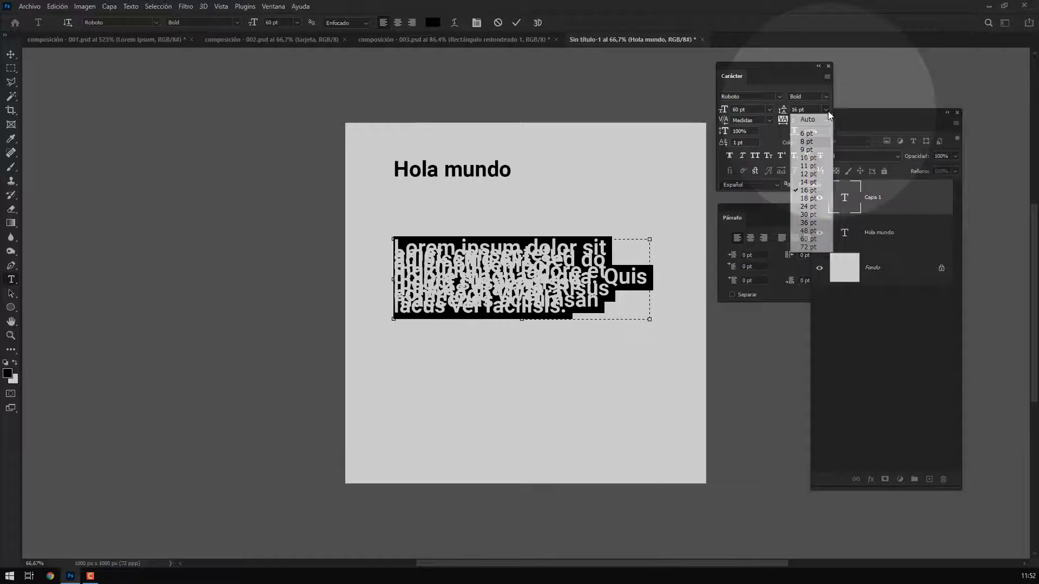
pyautogui.click(810, 232)
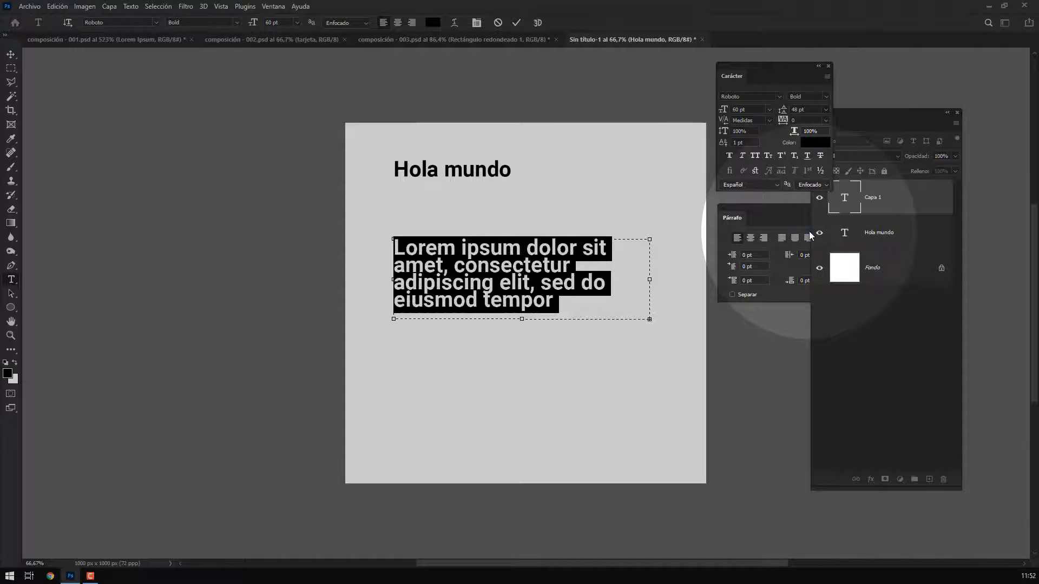
# - Set the Lorem ipsum paragraph's font size to 48 pt and commit the text
pyautogui.click(769, 110)
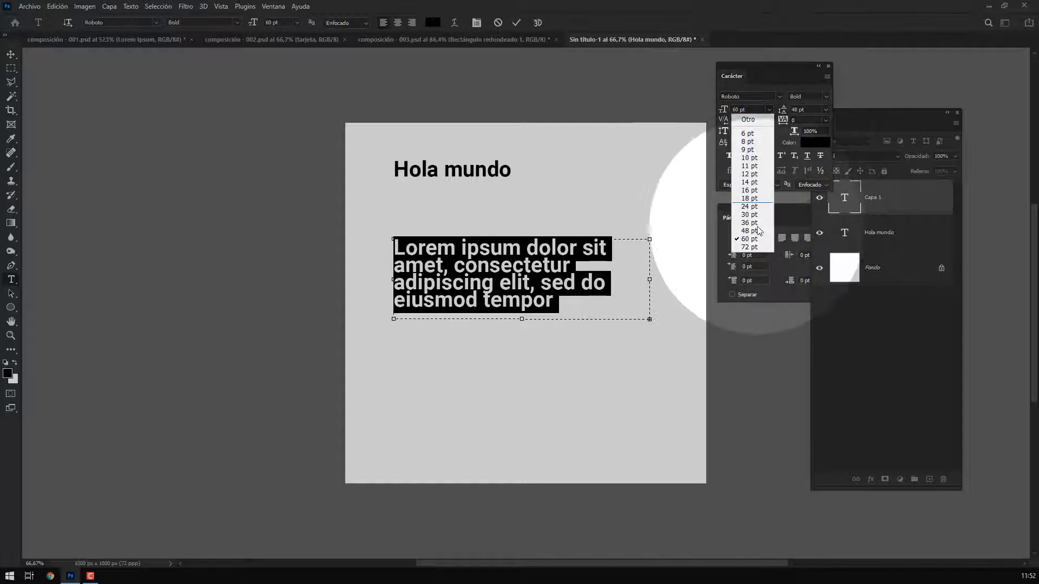
pyautogui.click(749, 231)
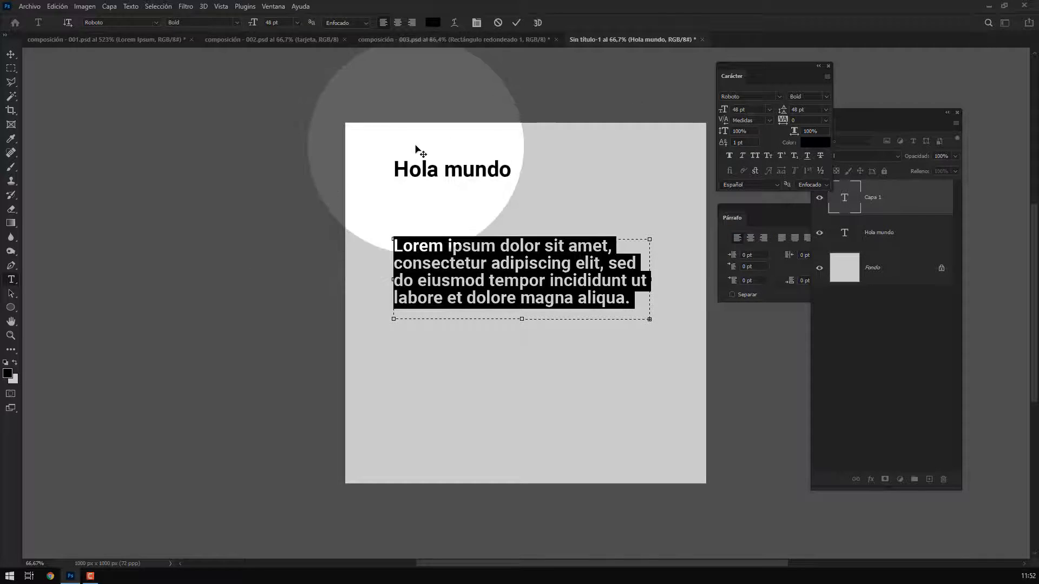
pyautogui.click(11, 57)
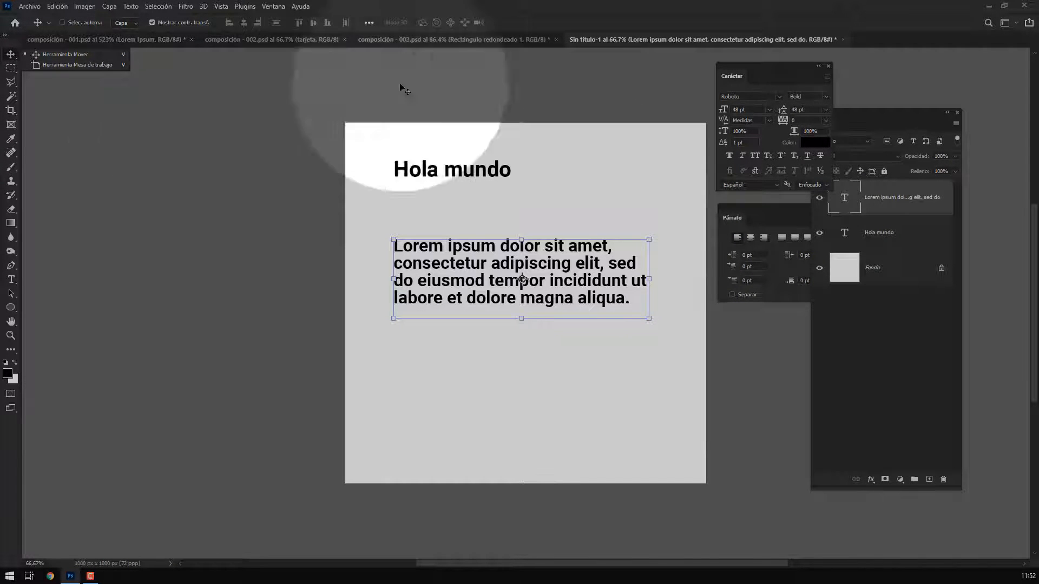
# - Close the floating Character and Paragraph panels
pyautogui.click(828, 66)
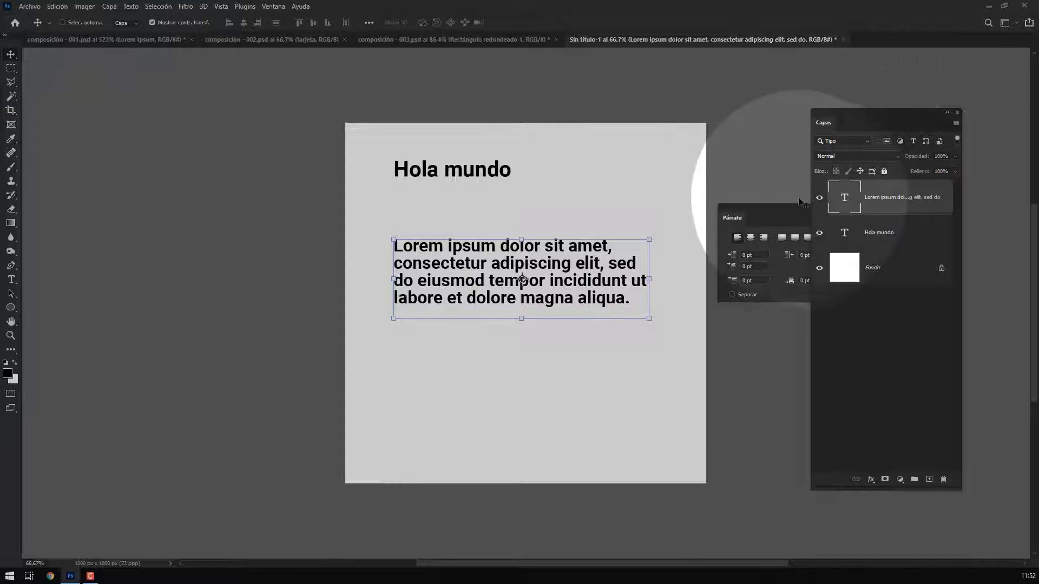
pyautogui.moveTo(799, 202); pyautogui.dragTo(742, 168)
pyautogui.click(748, 166)
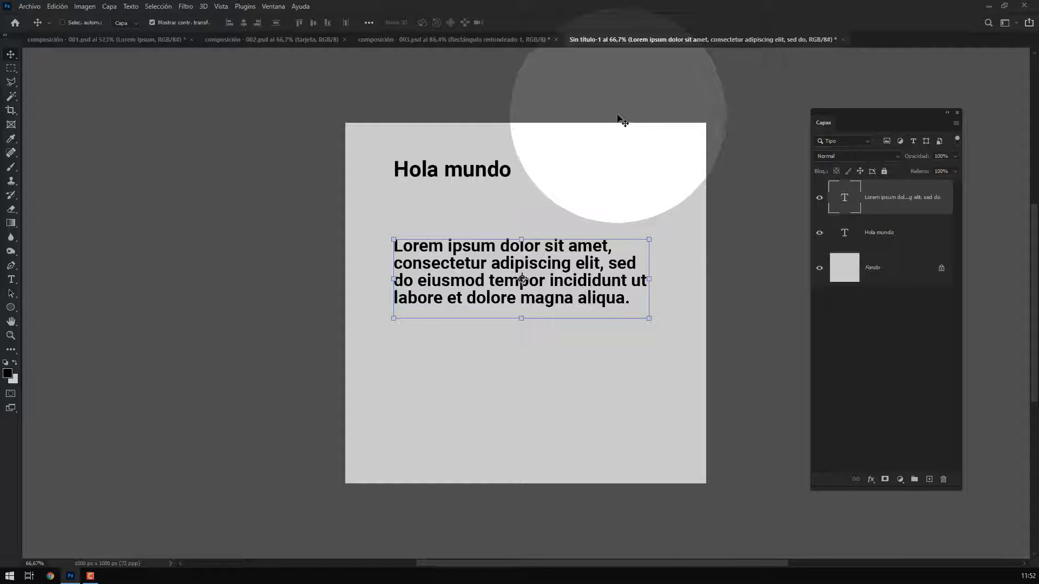
# - Show the Character and Paragraph panels for the Type tool and stack them in the empty area beside the canvas
pyautogui.click(11, 279)
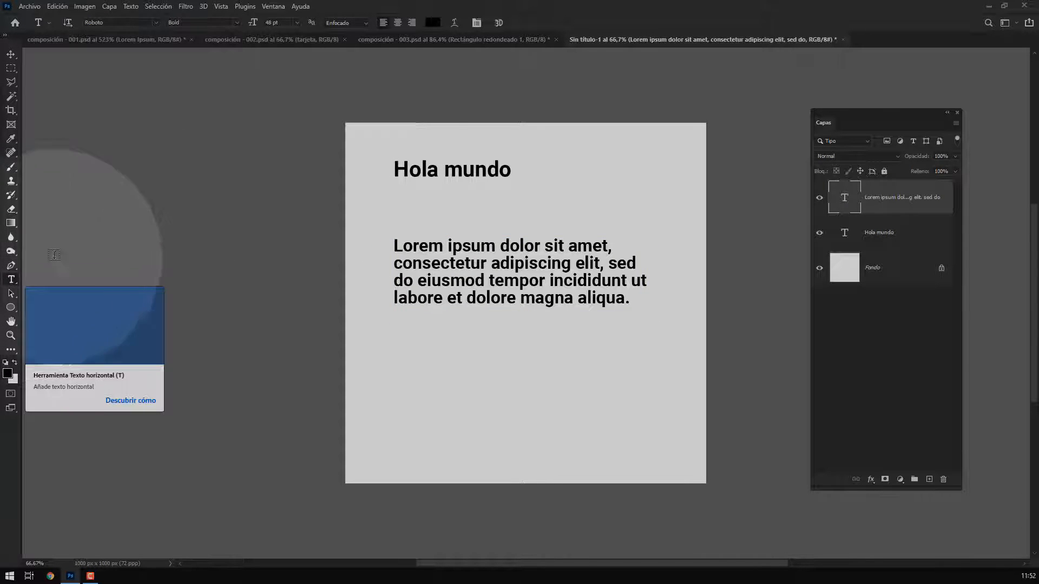
pyautogui.click(478, 24)
pyautogui.moveTo(732, 82); pyautogui.dragTo(77, 90)
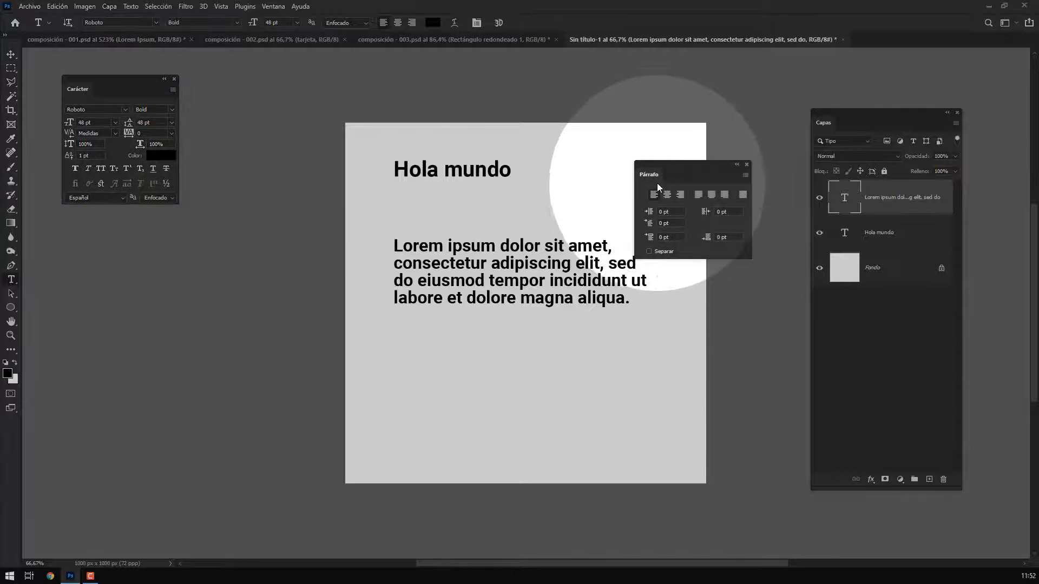
pyautogui.moveTo(650, 175); pyautogui.dragTo(49, 238)
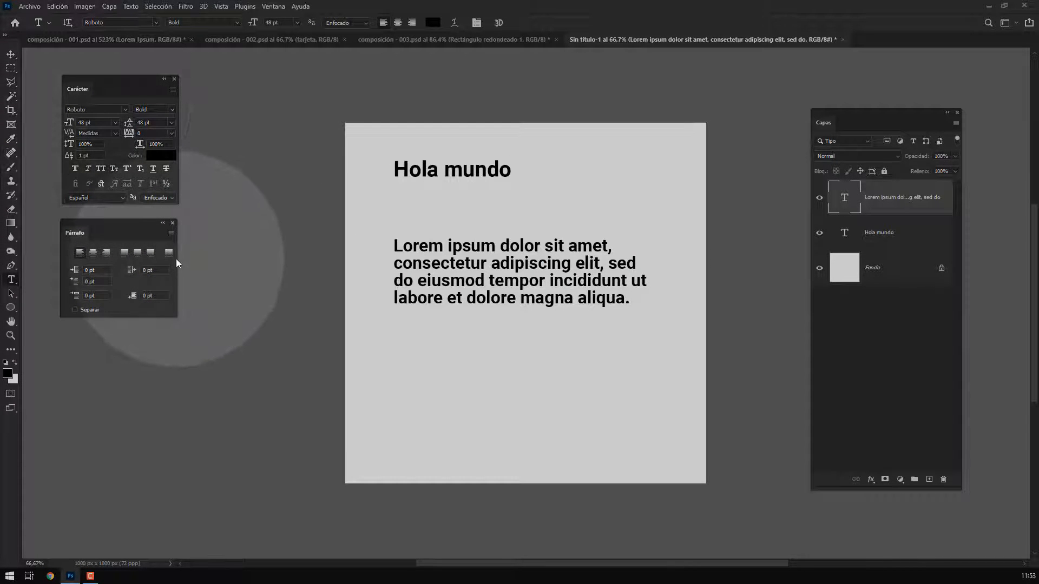
pyautogui.click(476, 23)
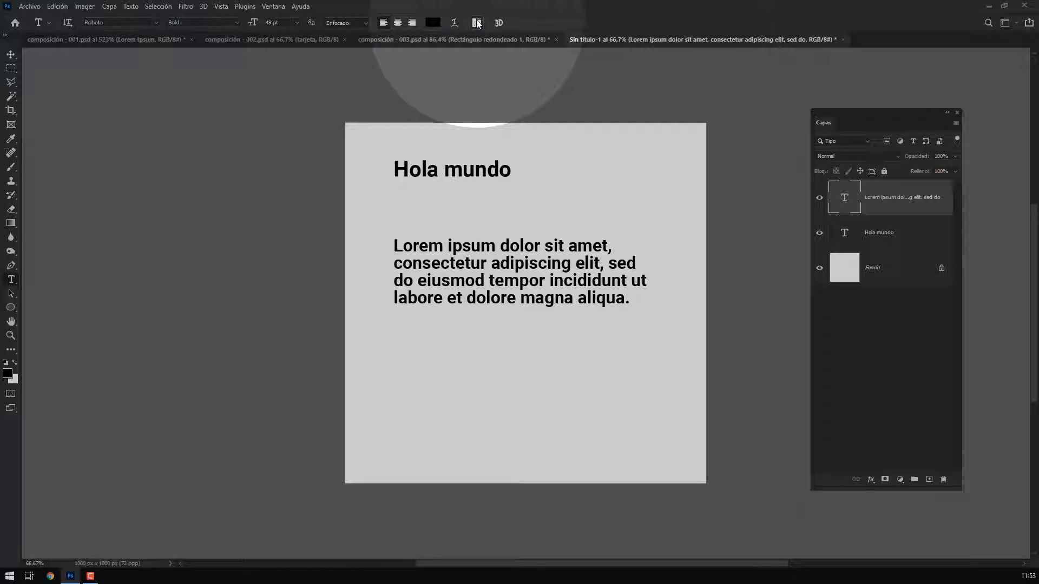
pyautogui.click(476, 22)
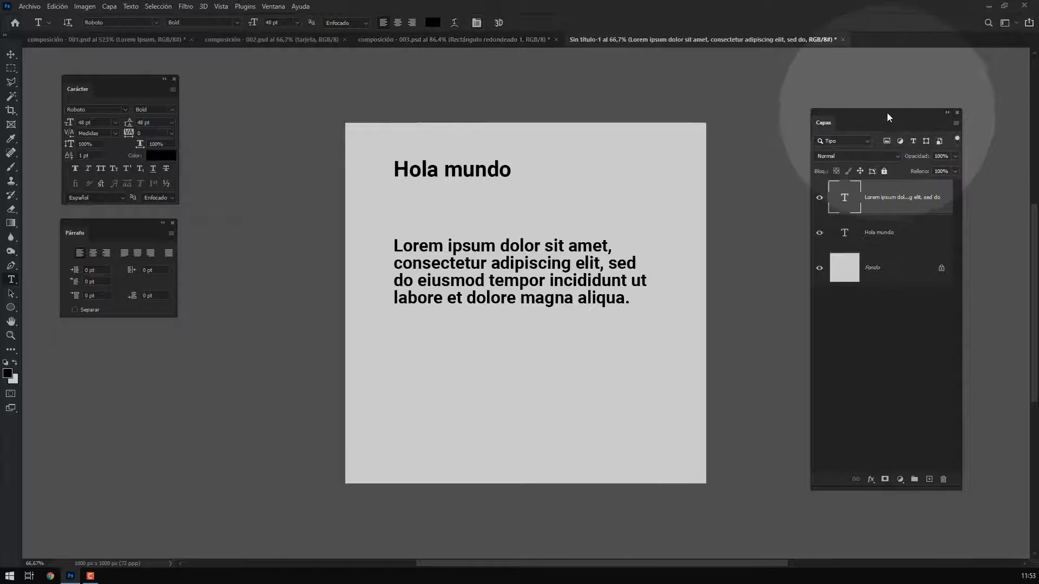
# - Move the Layers panel farther away from the canvas and make it taller
pyautogui.moveTo(888, 113); pyautogui.dragTo(934, 74)
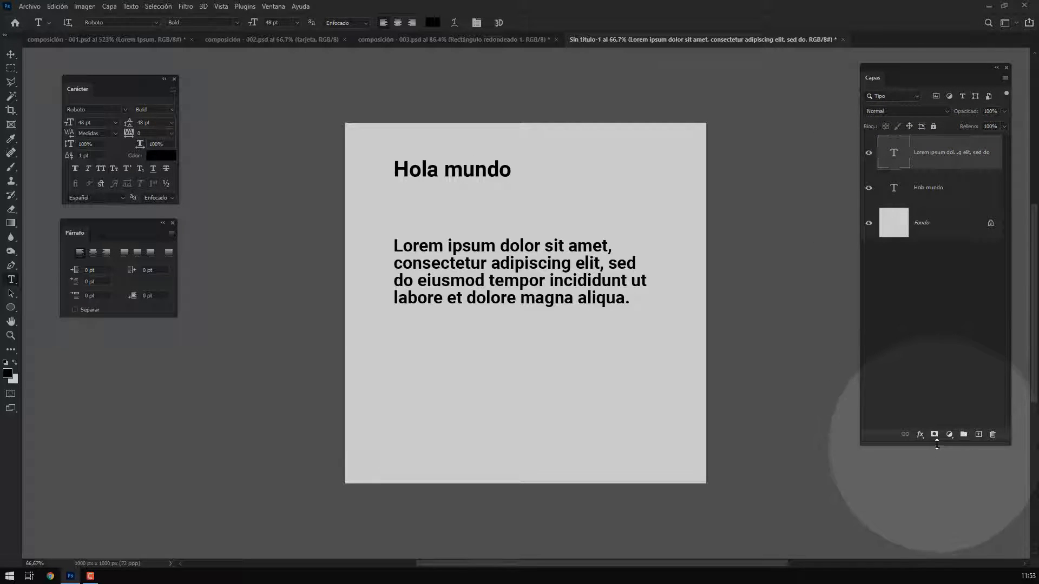
pyautogui.moveTo(935, 444); pyautogui.dragTo(950, 537)
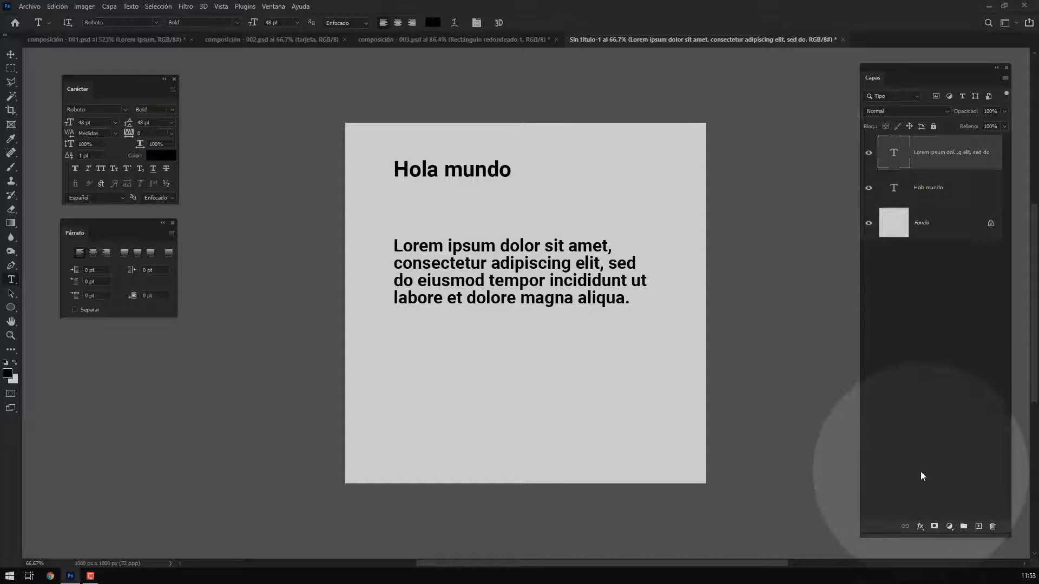
# - Convert the Lorem ipsum paragraph layer to point text, accepting the removal of the text that overflows its box
pyautogui.rightClick(926, 158)
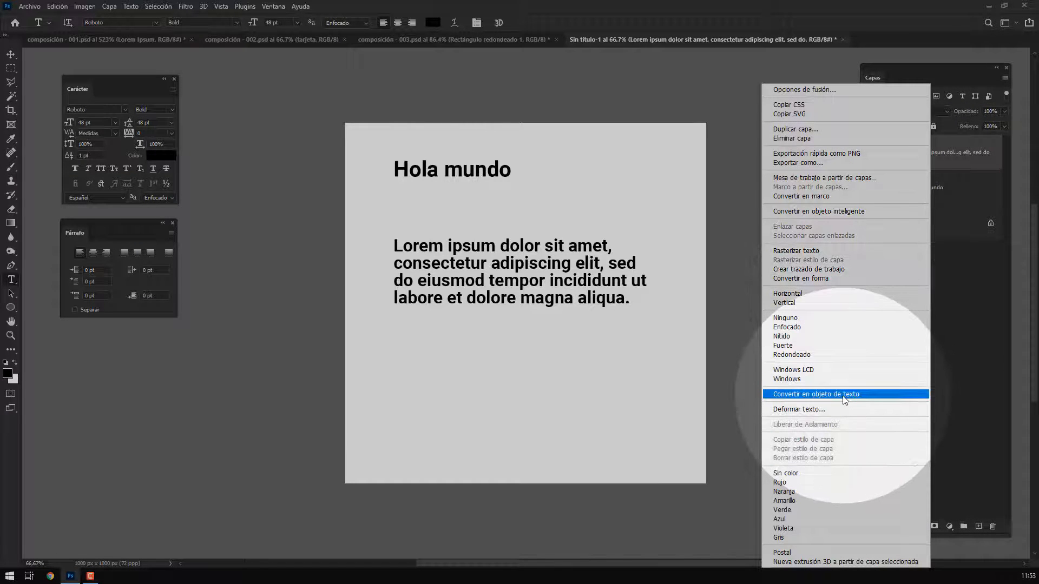
pyautogui.click(843, 395)
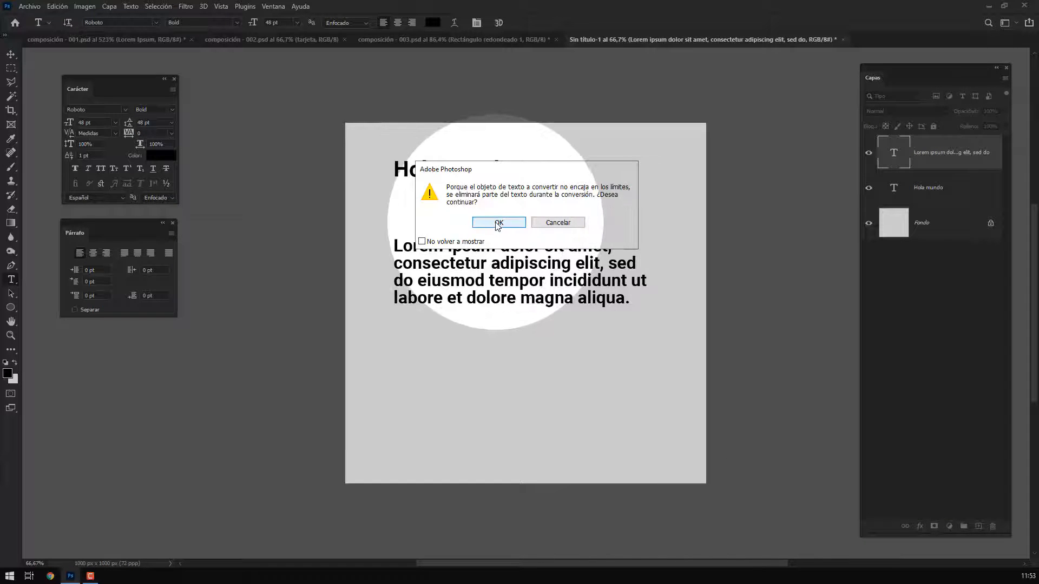
pyautogui.click(498, 223)
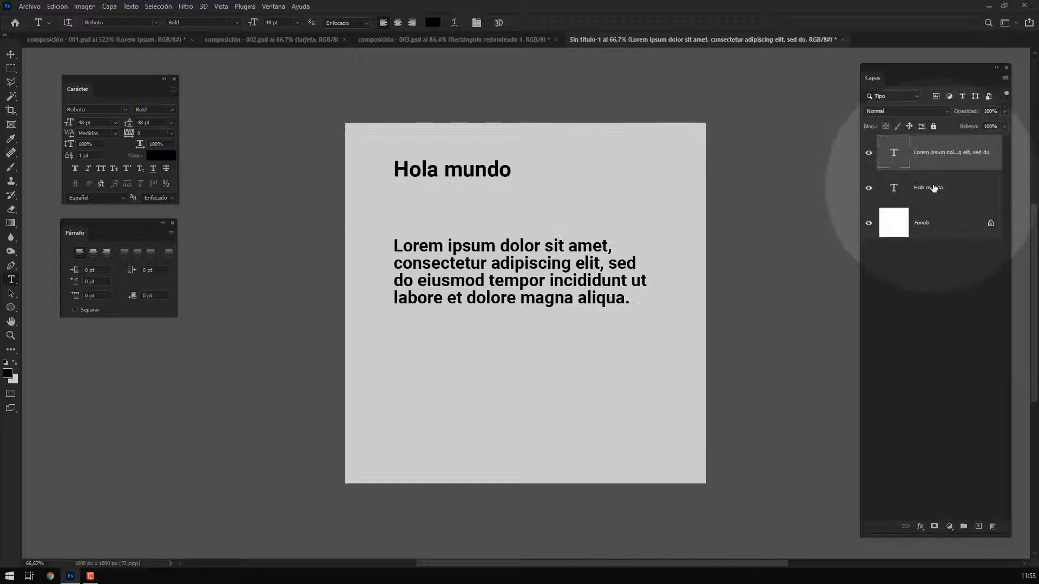
# - Convert the "Hola mundo" point text layer to paragraph text
pyautogui.click(932, 189)
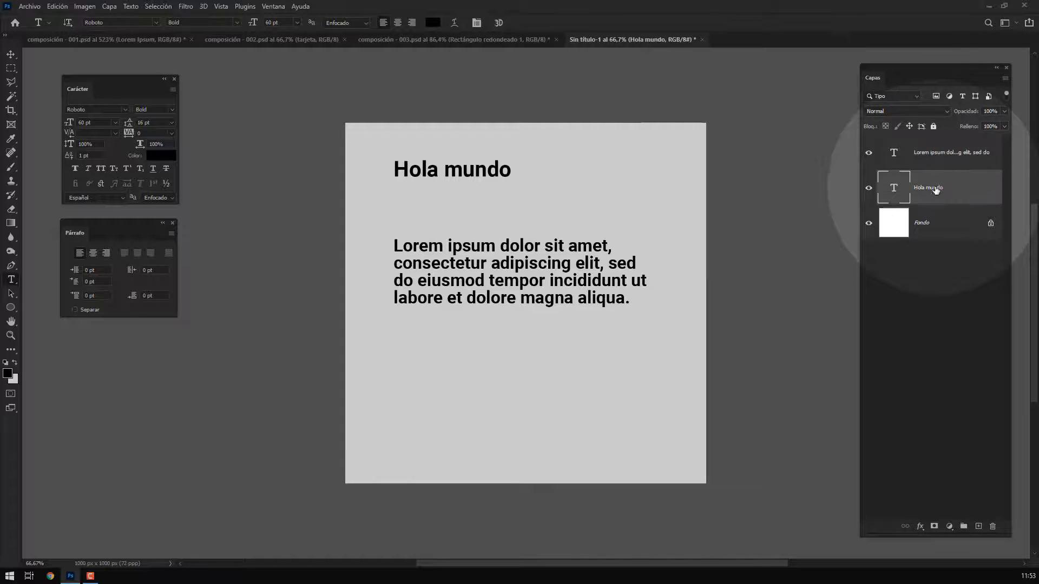
pyautogui.rightClick(933, 194)
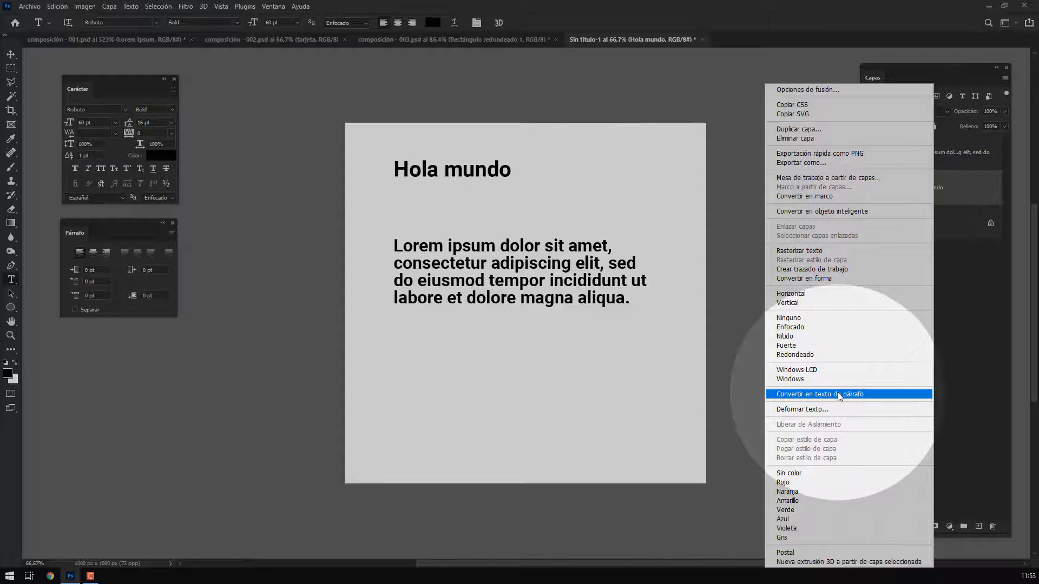
pyautogui.click(837, 394)
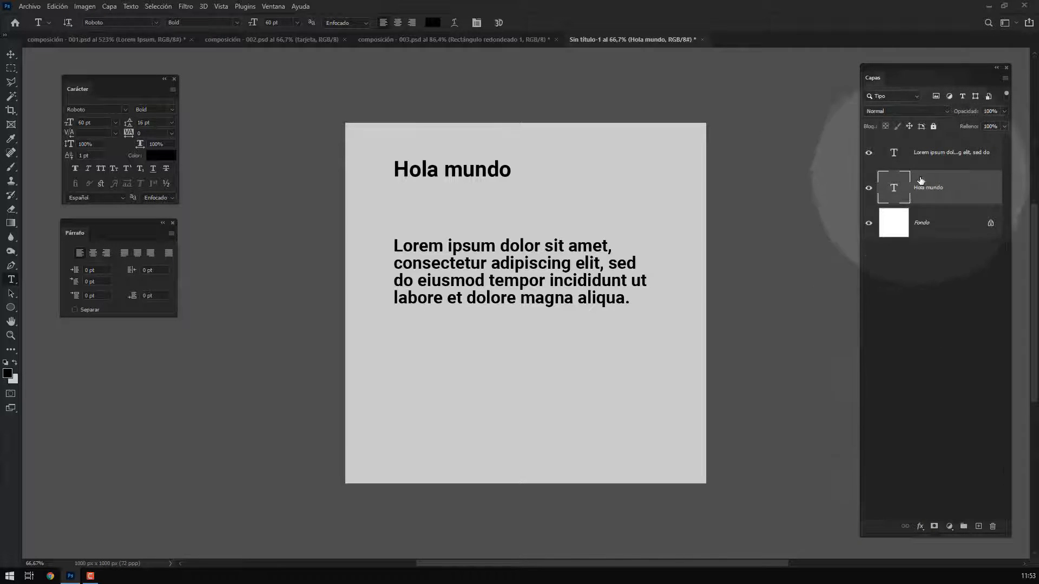
# - Display the Lorem ipsum layer's bounds with the Move tool and convert the layer back to paragraph text
pyautogui.click(928, 156)
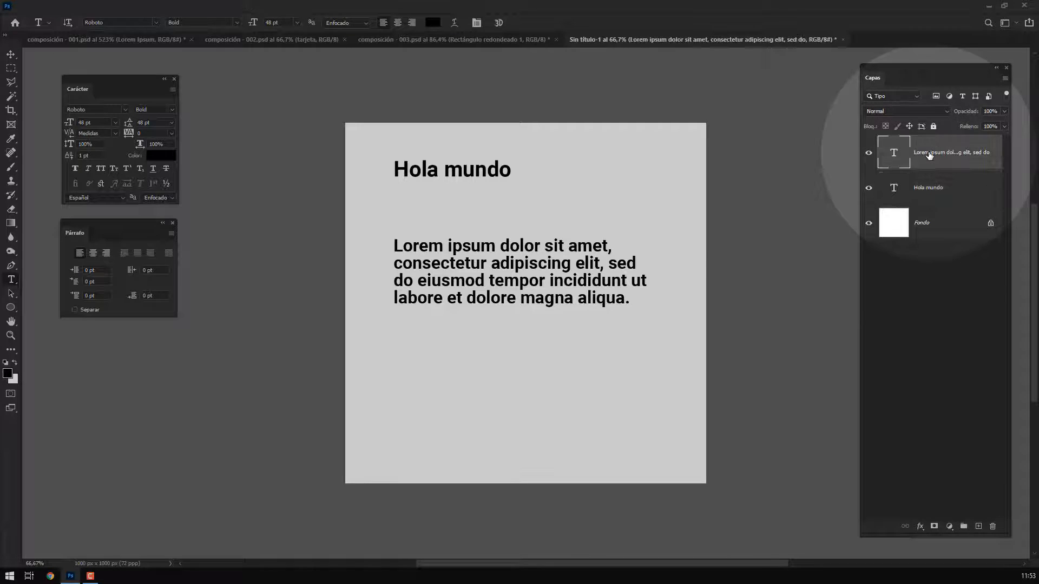
pyautogui.click(10, 54)
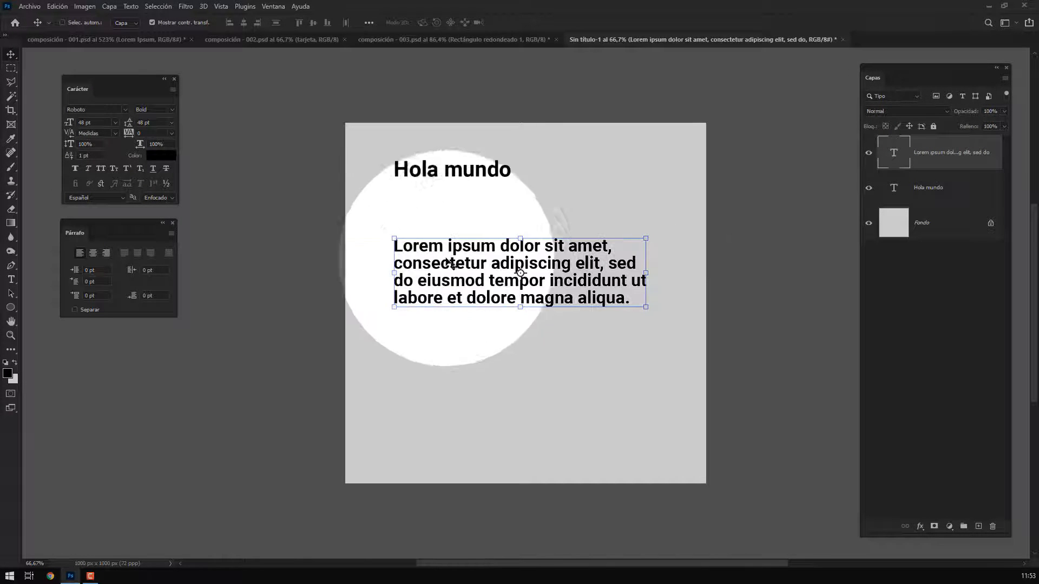
pyautogui.rightClick(922, 160)
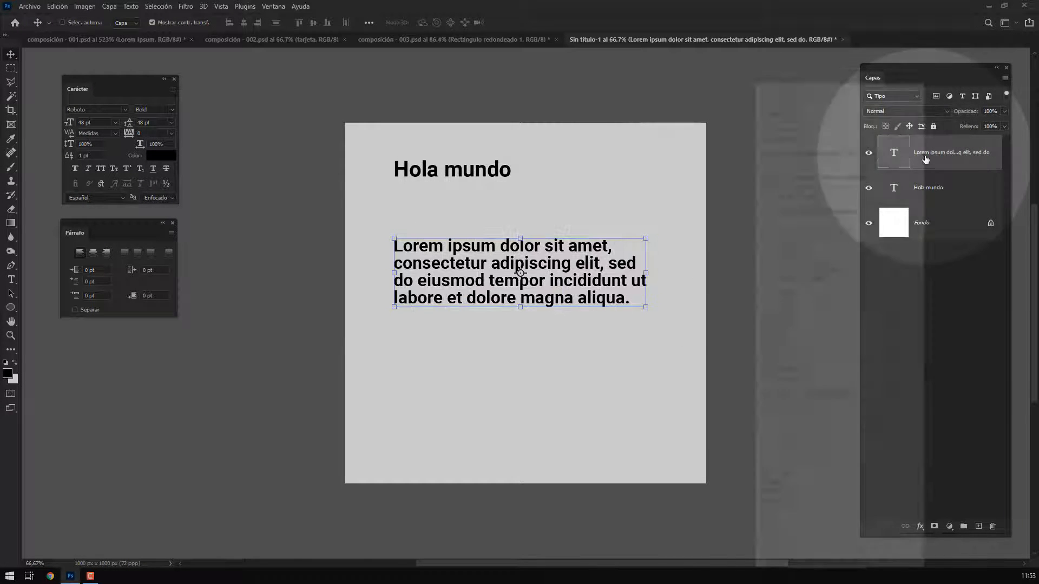
pyautogui.click(824, 394)
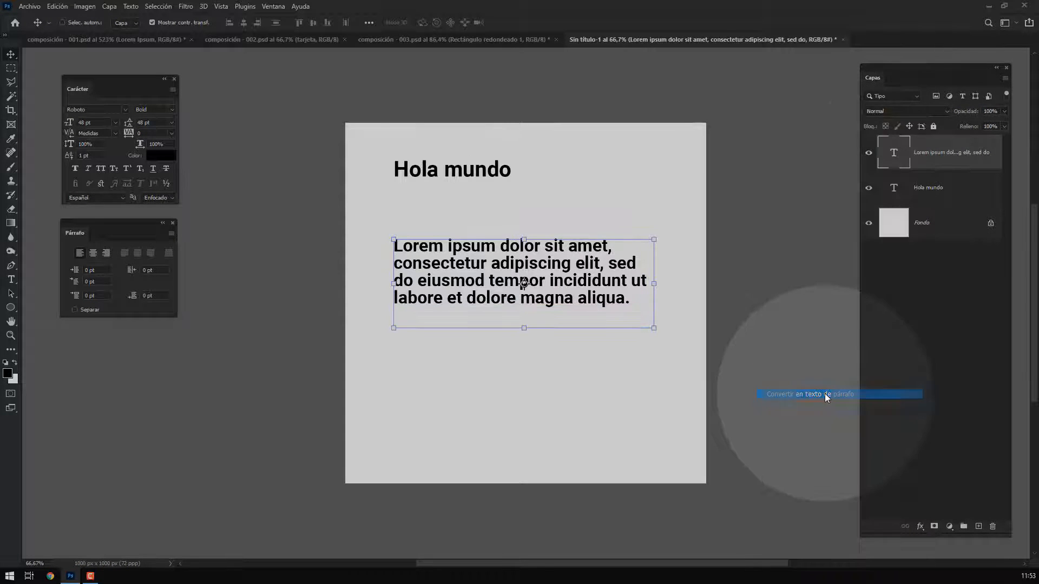
# - Convert the Lorem ipsum layer to point text and back to paragraph text to compare its bounding boxes
pyautogui.rightClick(925, 154)
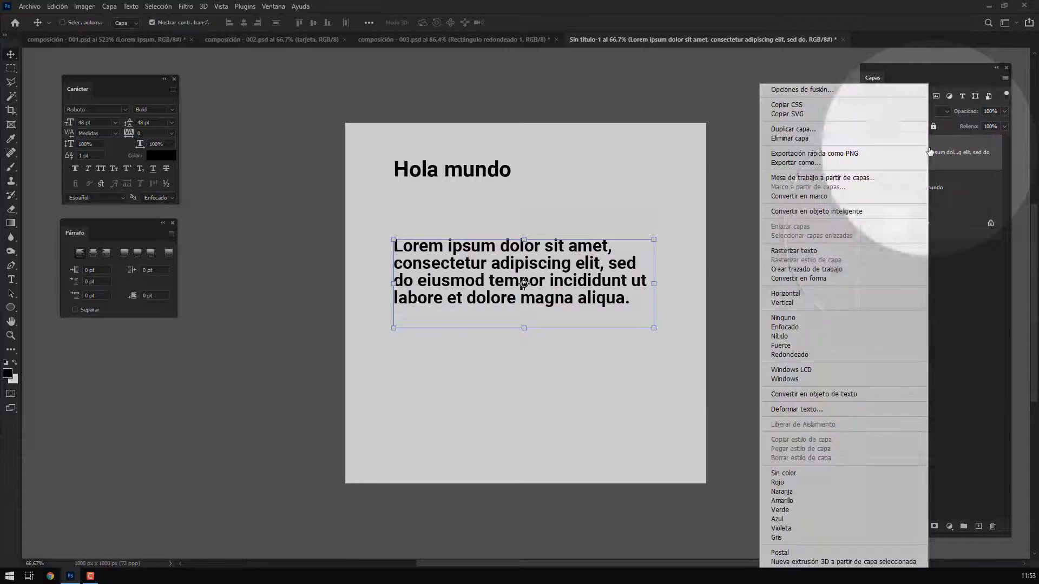
pyautogui.click(839, 395)
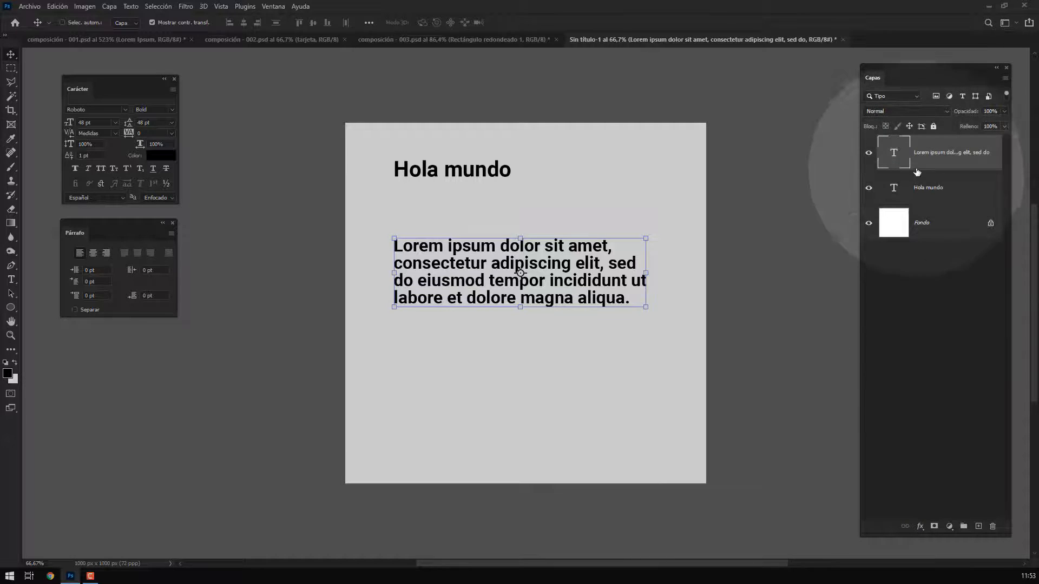
pyautogui.rightClick(922, 163)
pyautogui.click(783, 395)
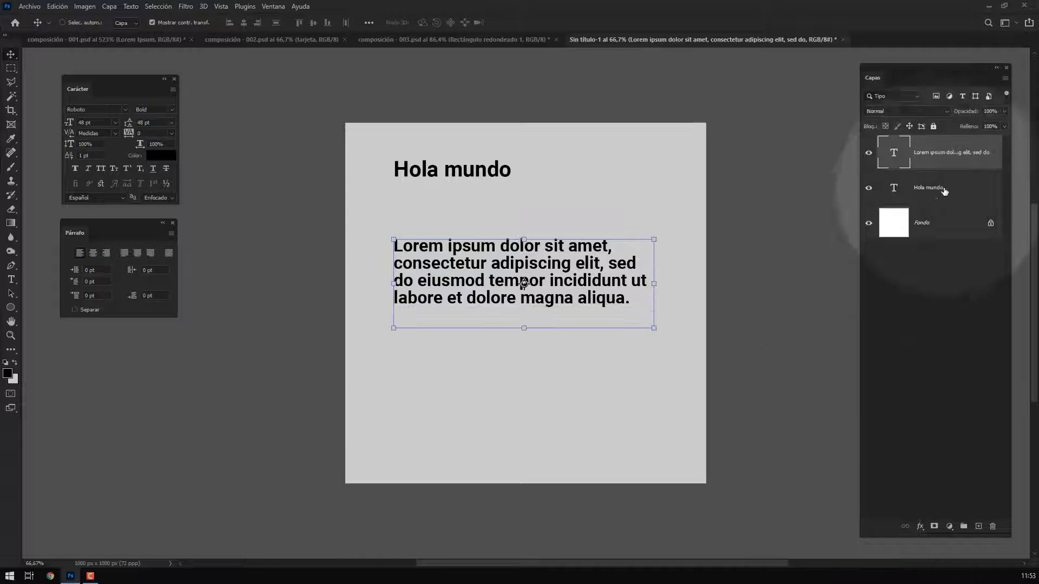
# - Convert the "Hola mundo" paragraph layer to point text, back to paragraph text, and finally to point text again
pyautogui.click(930, 187)
pyautogui.rightClick(928, 188)
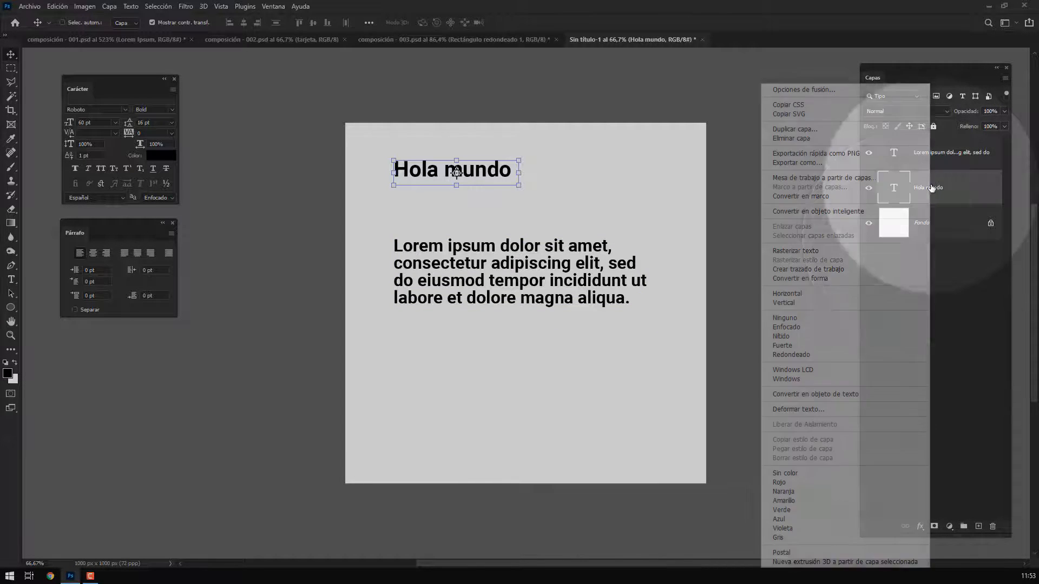
pyautogui.click(831, 395)
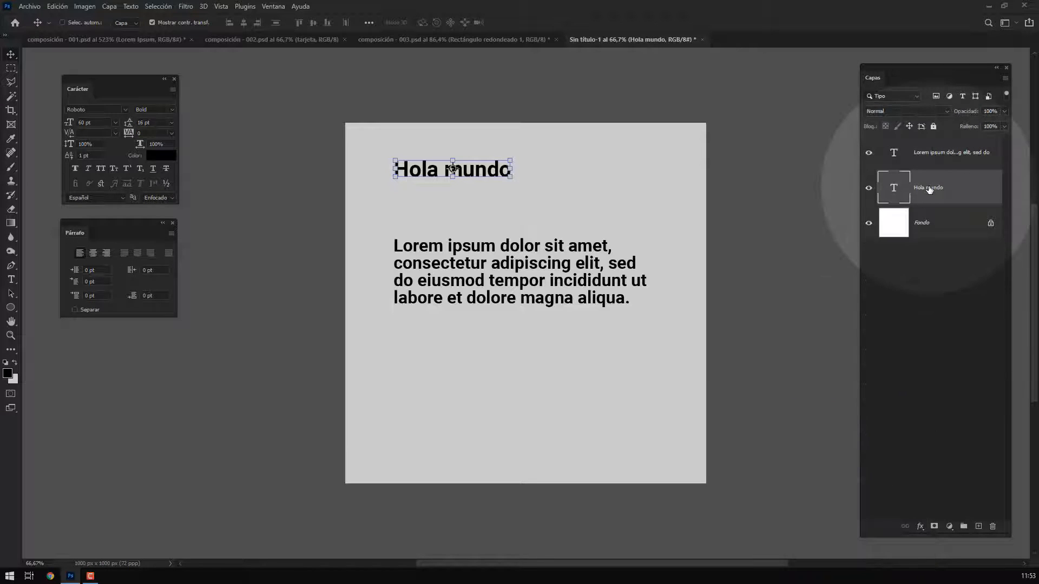
pyautogui.rightClick(928, 189)
pyautogui.click(843, 393)
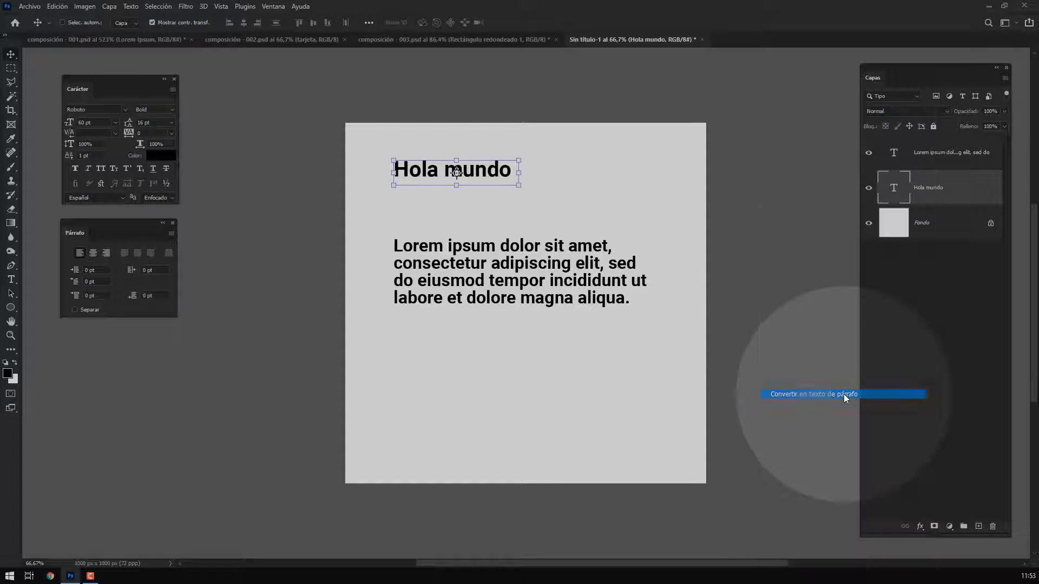
pyautogui.rightClick(909, 199)
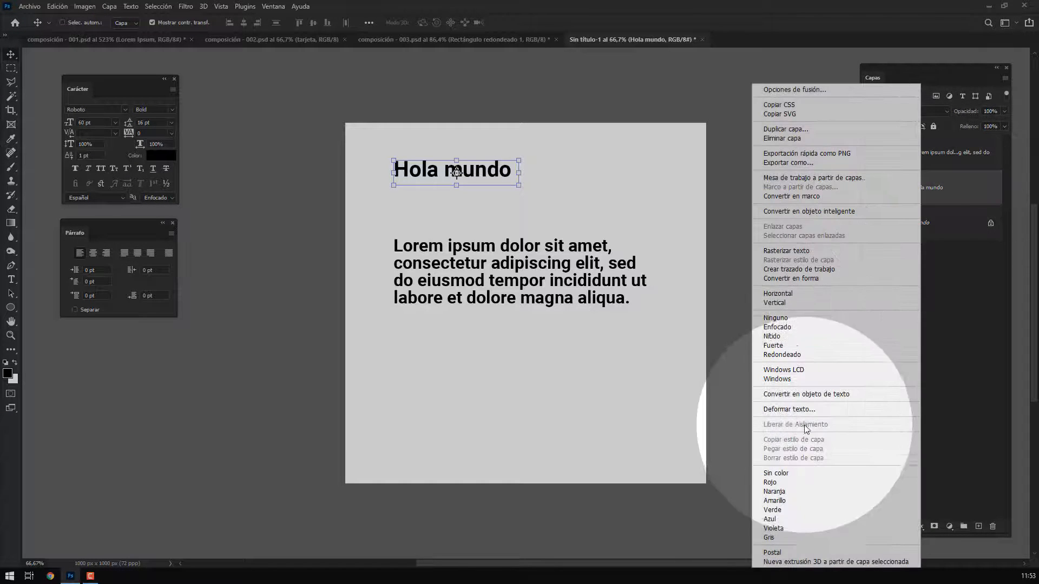
pyautogui.click(837, 393)
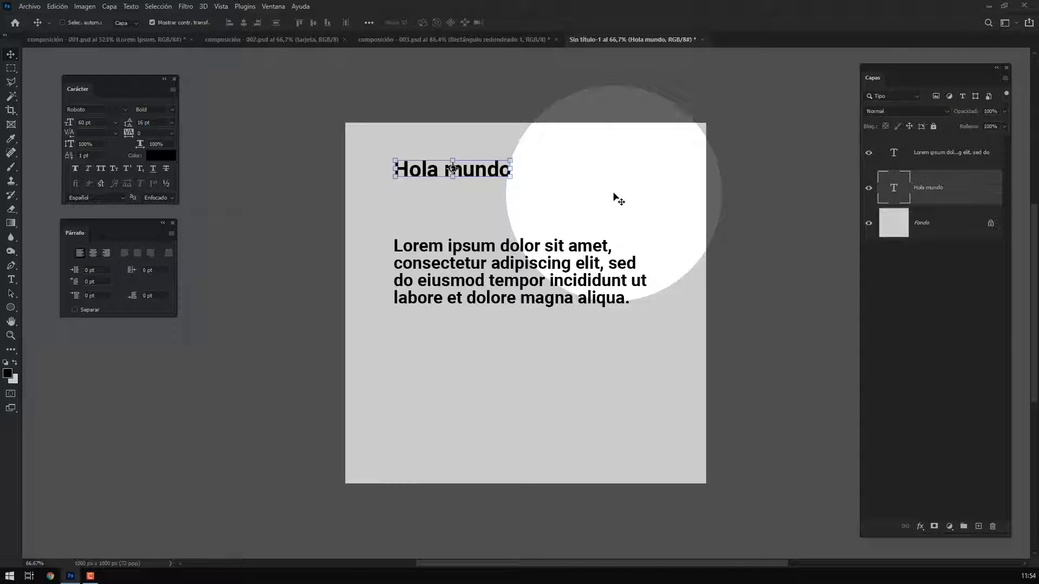
# - Enter and exit text editing on the "Hola mundo" layer, finishing with the Move tool active
pyautogui.hotkey('ctrl', 'Return')
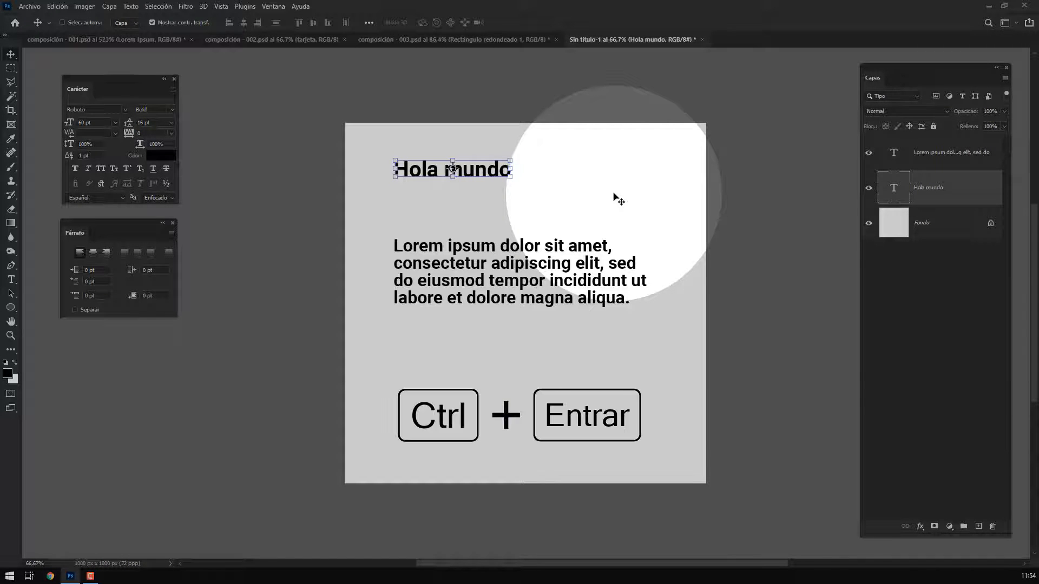
pyautogui.press('Return')
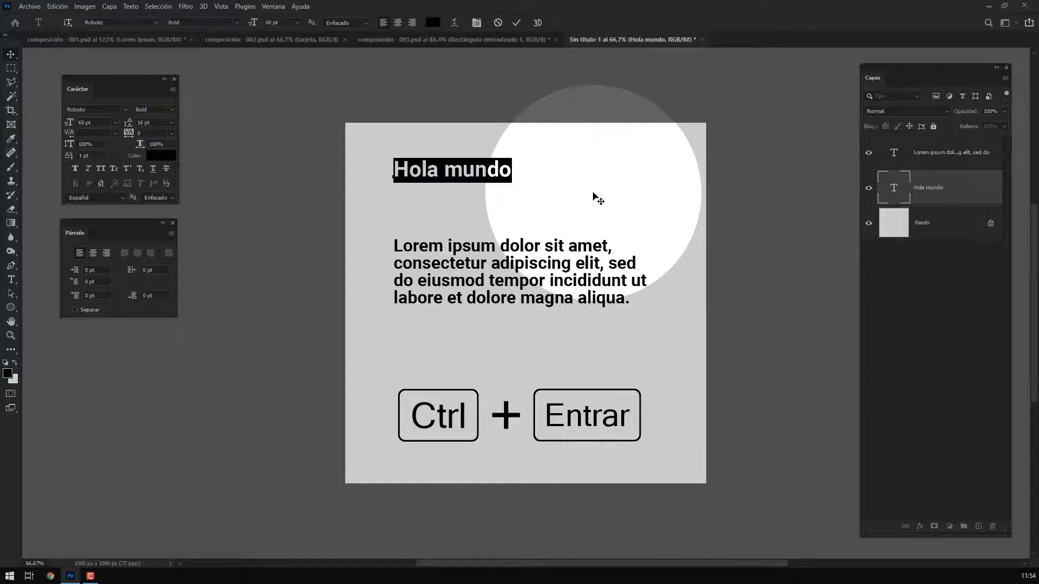
pyautogui.hotkey('ctrl', 'Return')
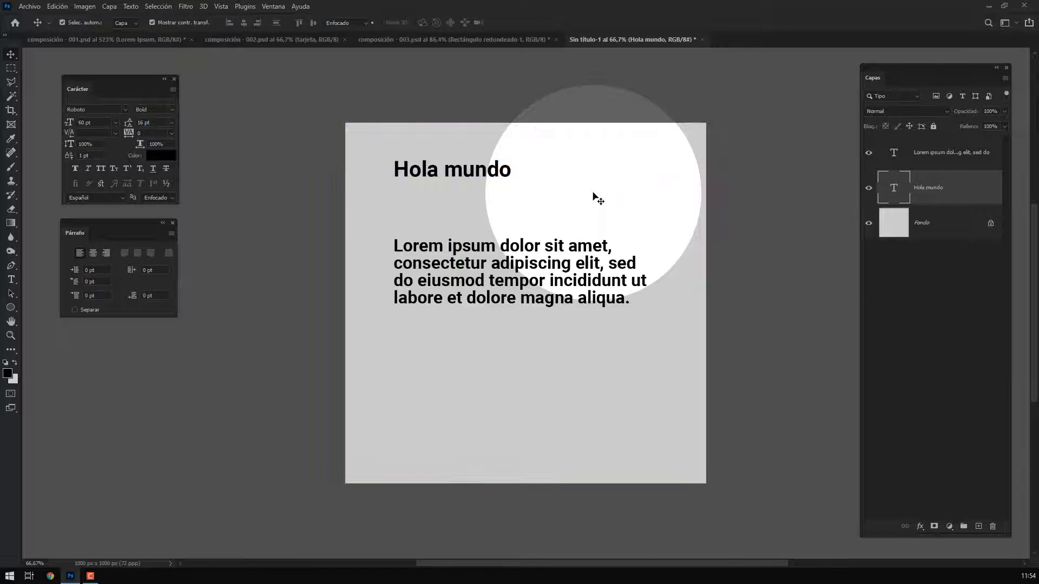
pyautogui.press('Return')
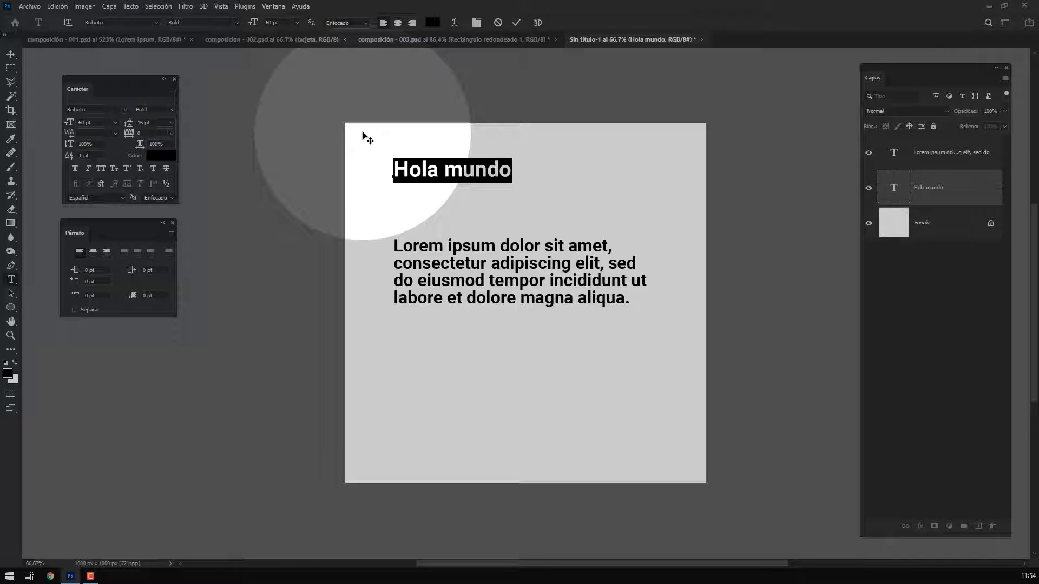
pyautogui.hotkey('ctrl', 'Return')
pyautogui.press('v')
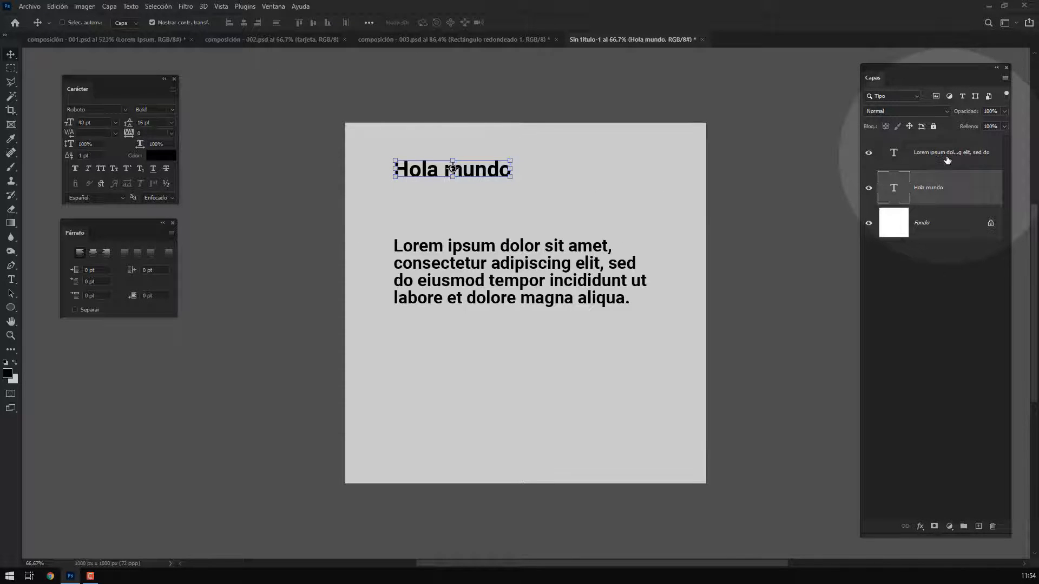
# - Open the Lorem ipsum paragraph layer's text for editing and leave the editing mode
pyautogui.click(947, 159)
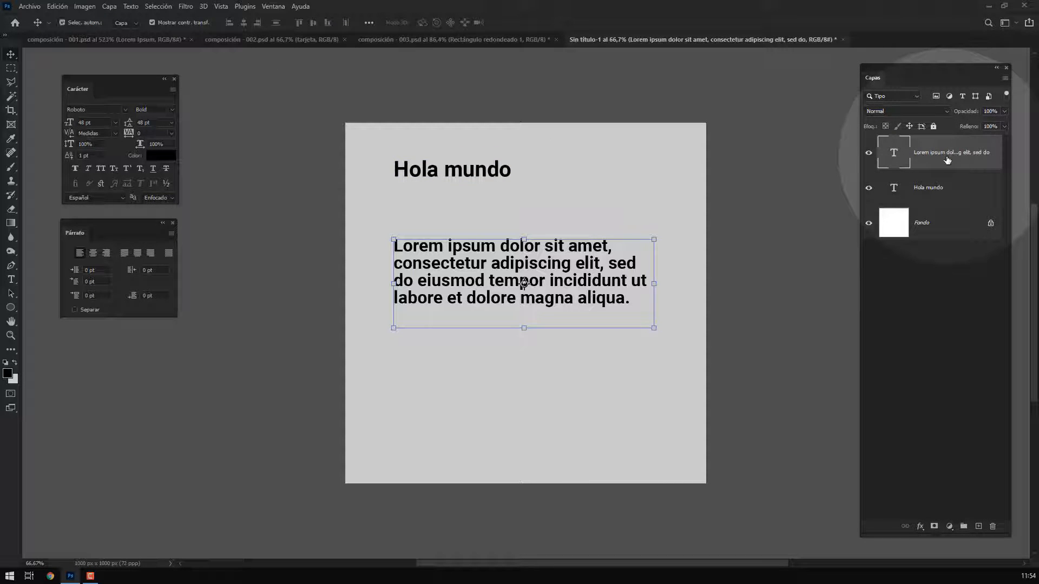
pyautogui.press('Return')
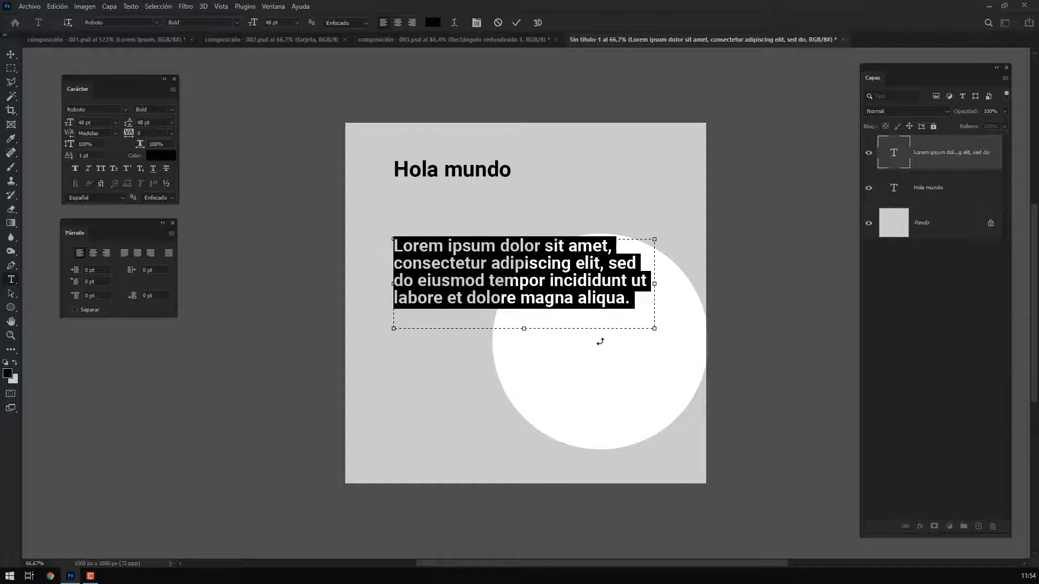
pyautogui.hotkey('ctrl', 'Return')
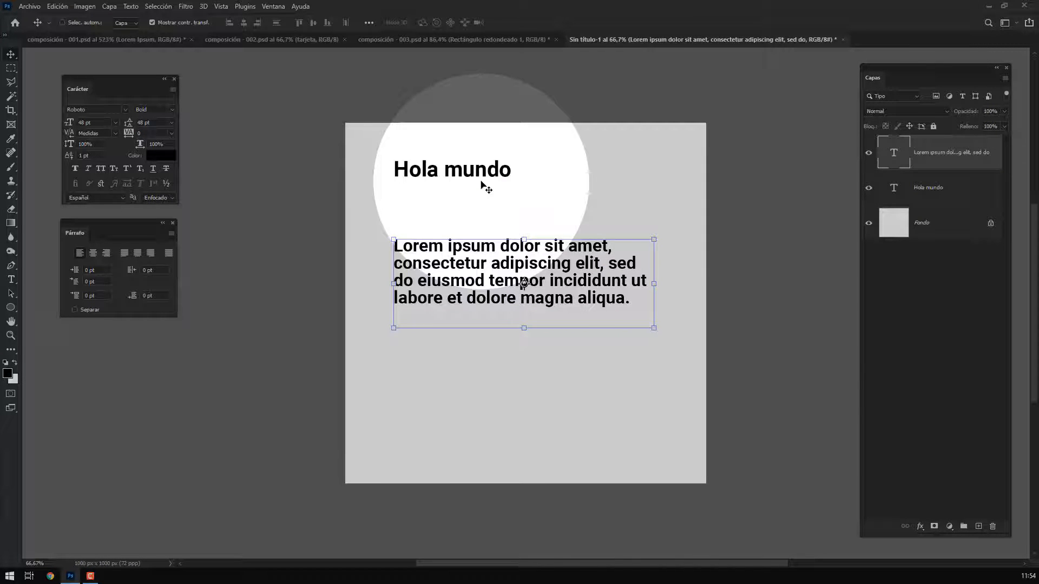
# - Move the "Hola mundo" layer above the Lorem ipsum layer and rename them "objeto de texto" and "texto de parrafo"
pyautogui.click(946, 192)
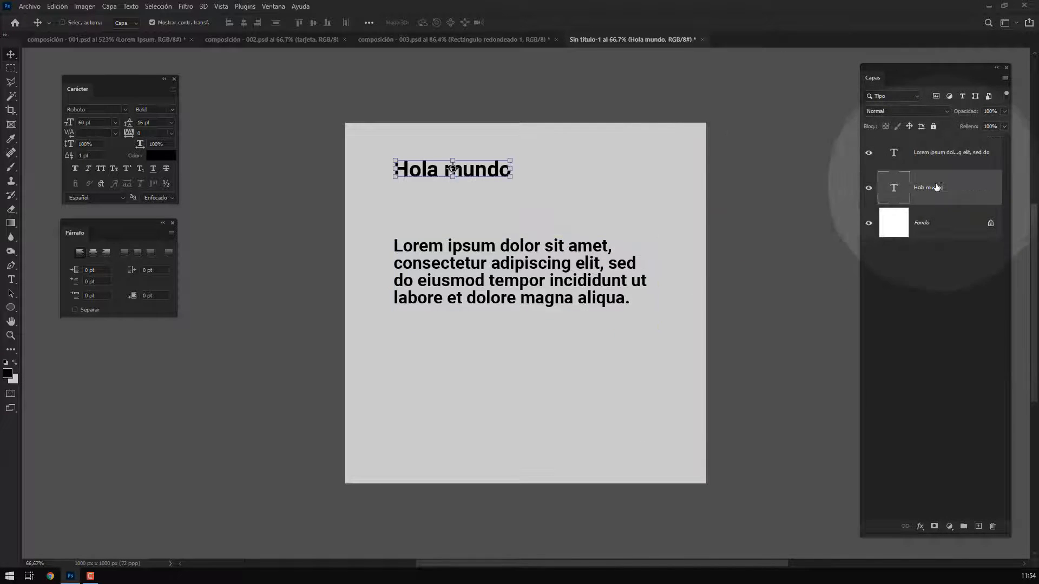
pyautogui.moveTo(925, 143); pyautogui.dragTo(926, 154)
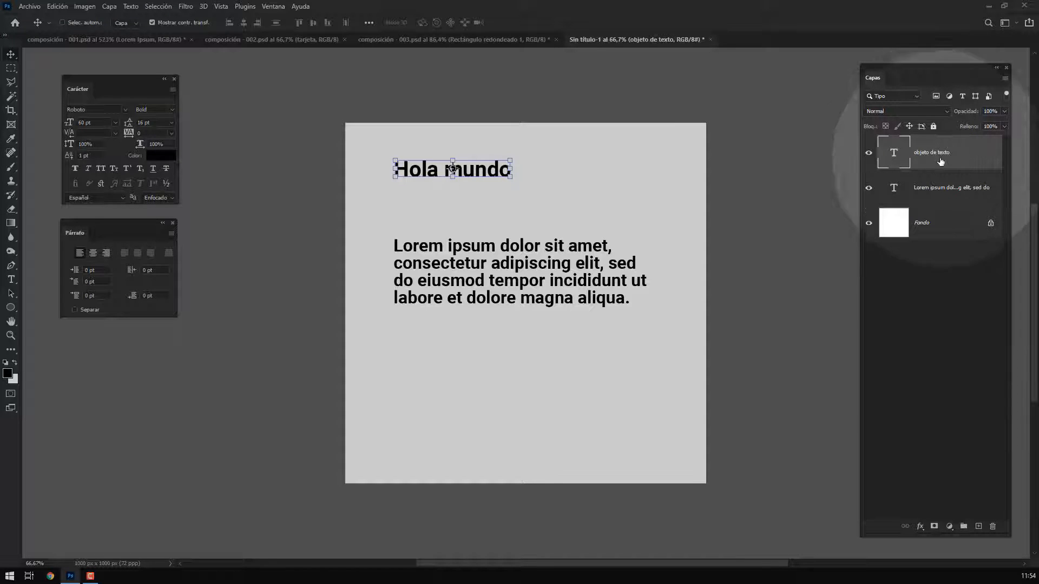
pyautogui.doubleClick(940, 187)
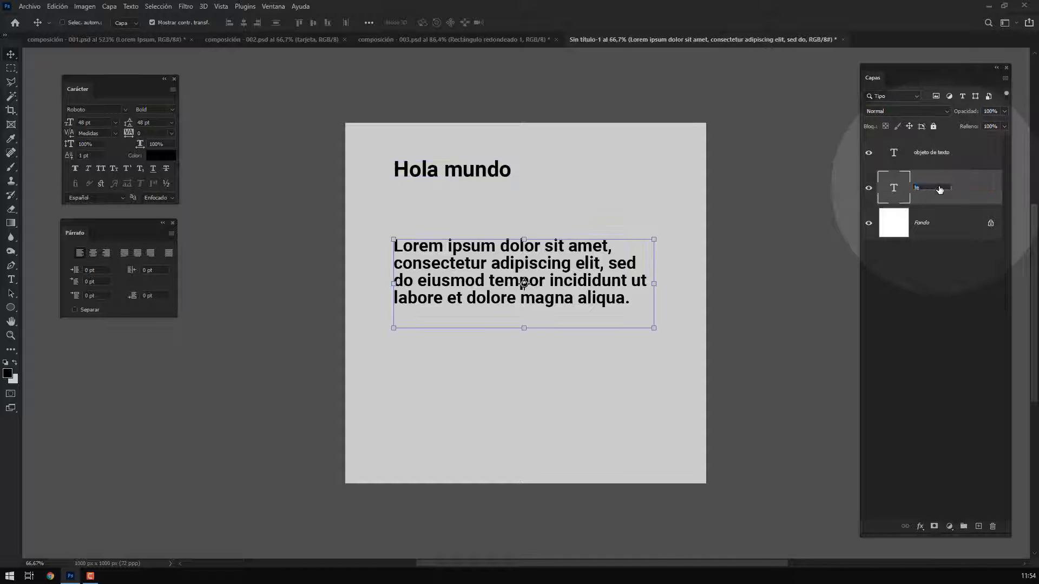
pyautogui.write('párrafo')
pyautogui.press('Return')
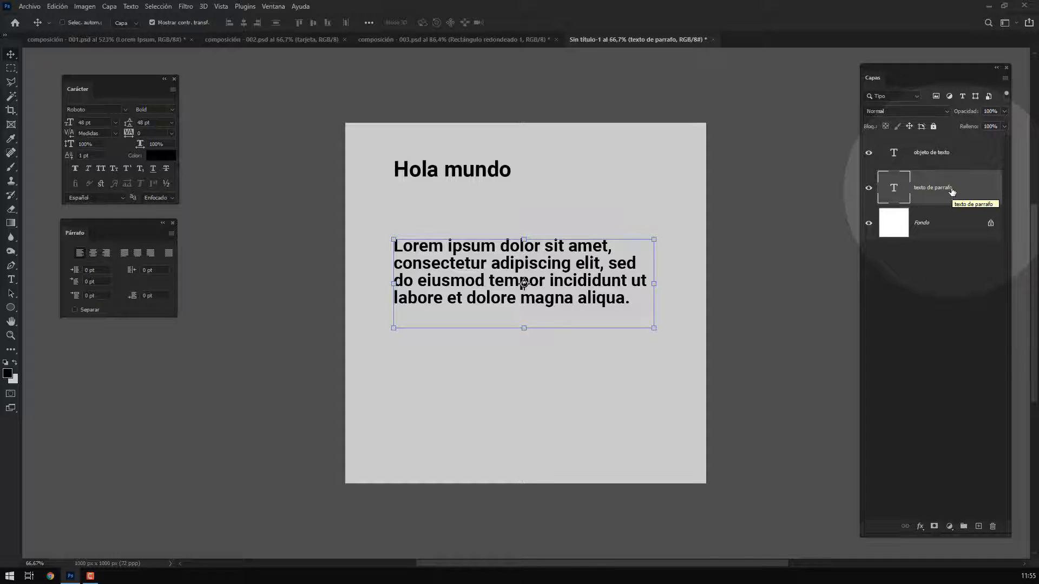
# - Replace the "Hola mundo" text in the "objeto de texto" layer with Lorem Ipsum placeholder text and commit it
pyautogui.click(941, 159)
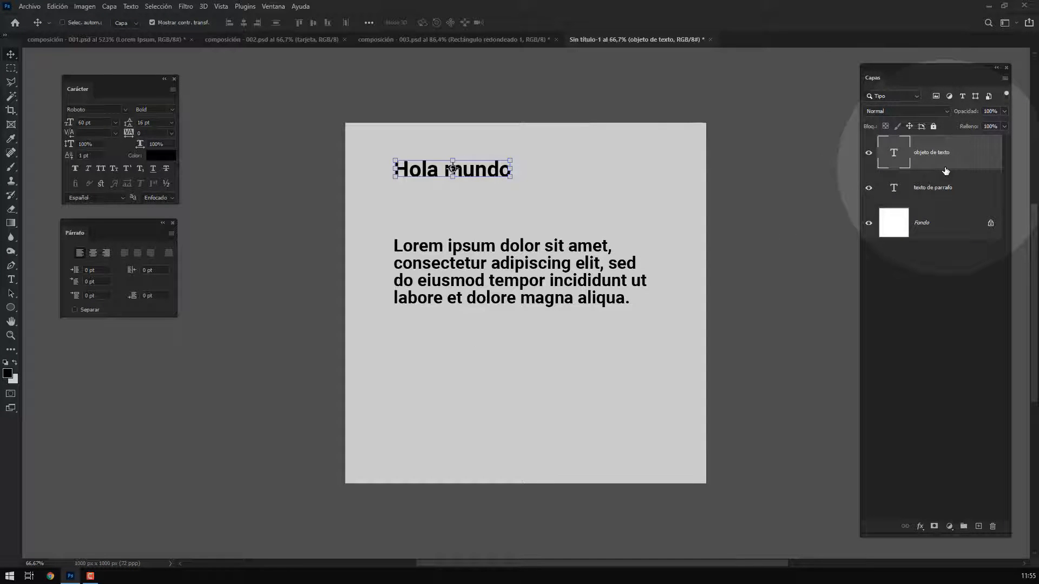
pyautogui.press('Return')
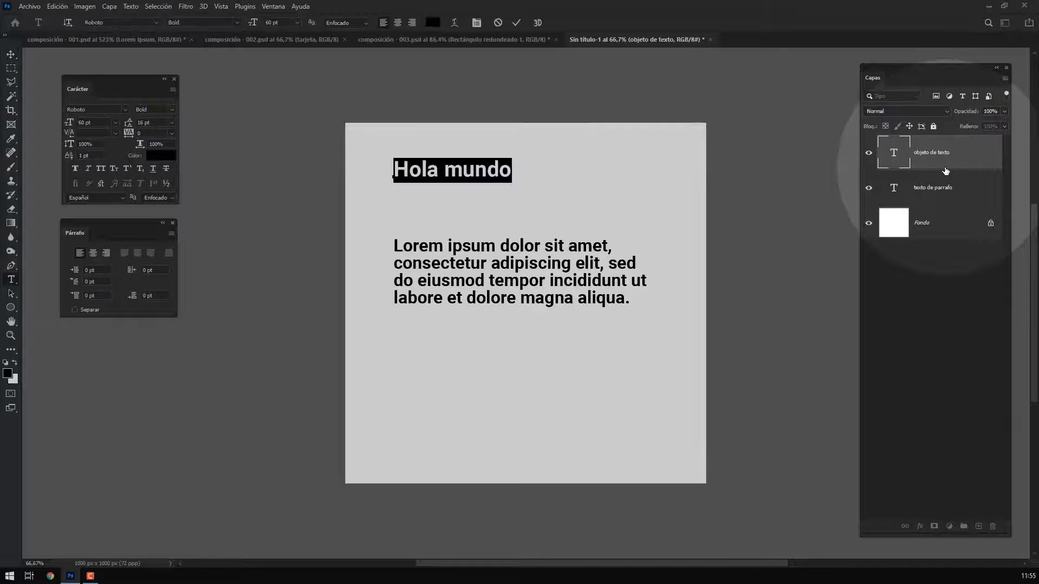
pyautogui.press('BackSpace')
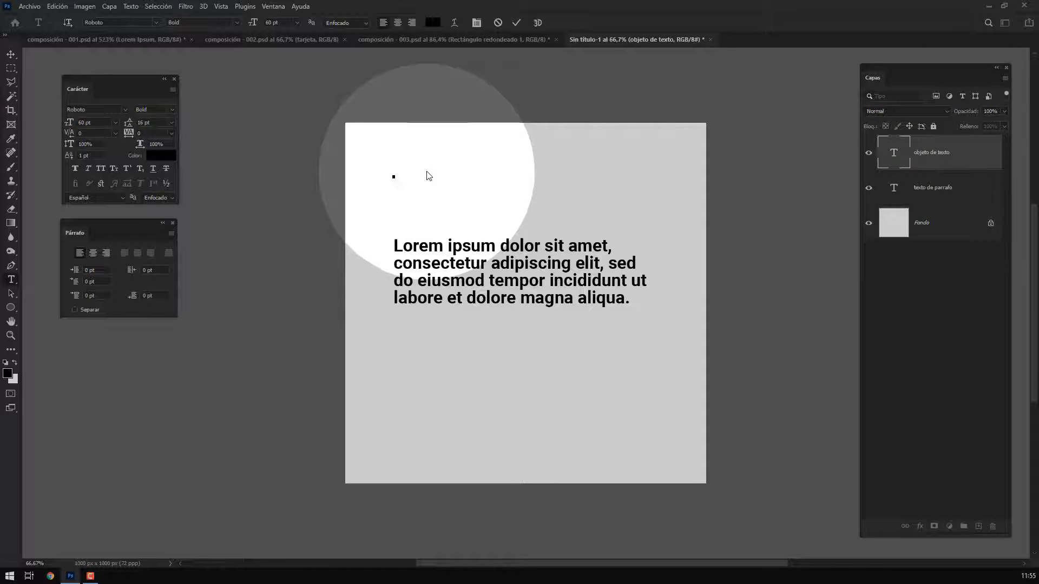
pyautogui.click(130, 6)
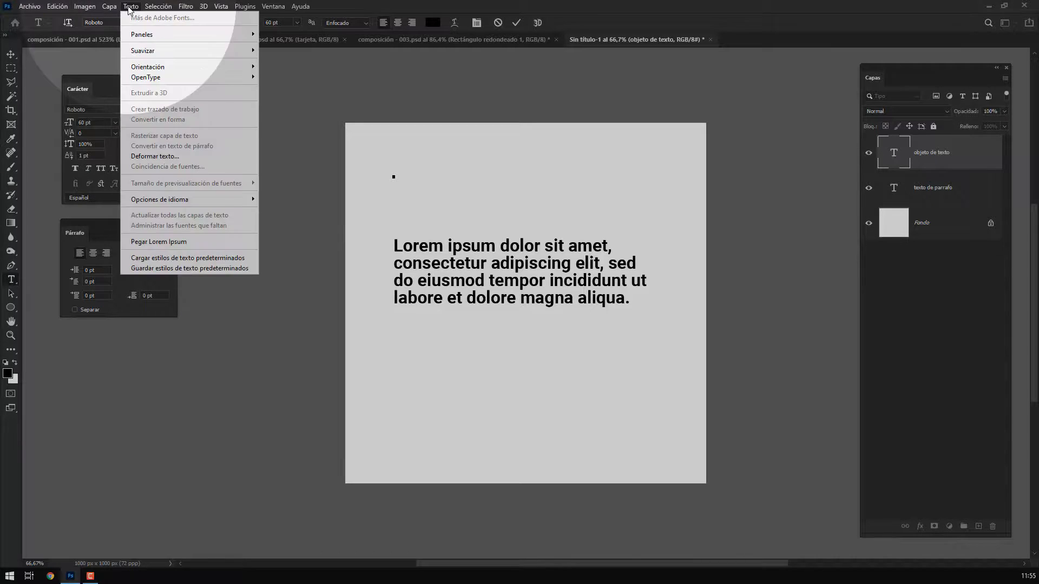
pyautogui.click(139, 242)
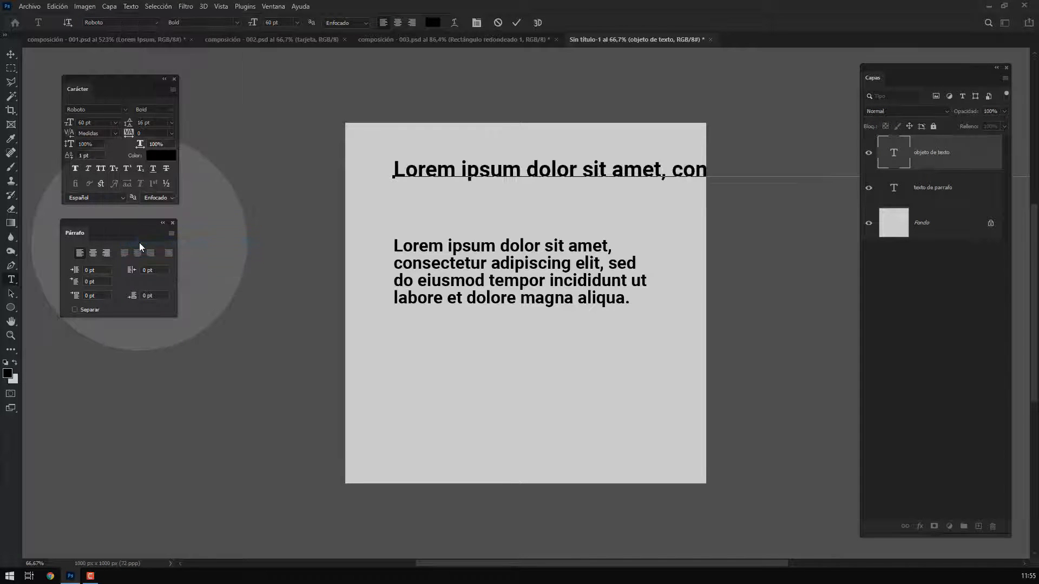
pyautogui.click(11, 54)
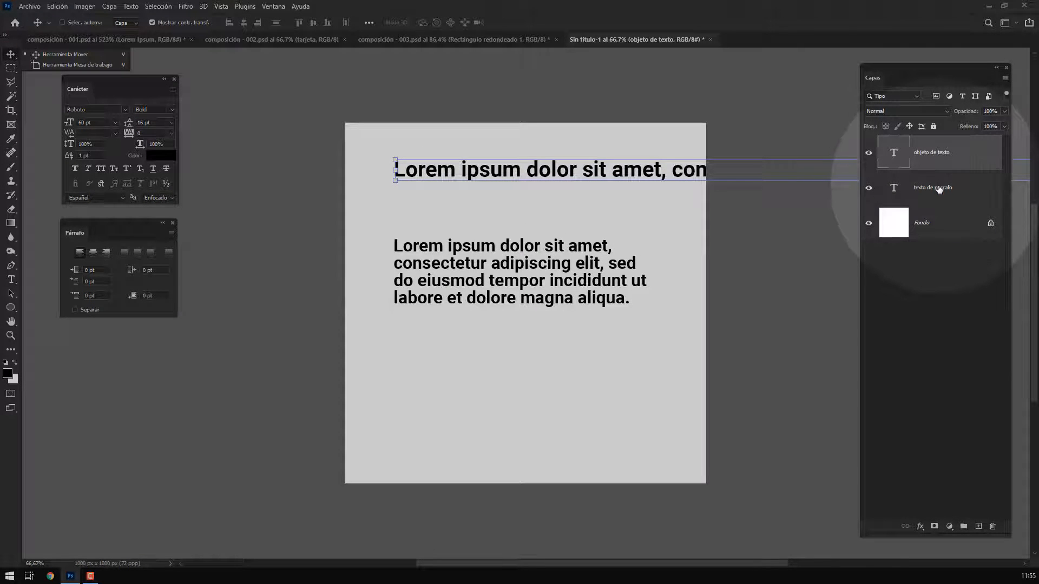
# - Replace the contents of the "texto de parrafo" layer's text box with Lorem Ipsum placeholder text
pyautogui.click(938, 188)
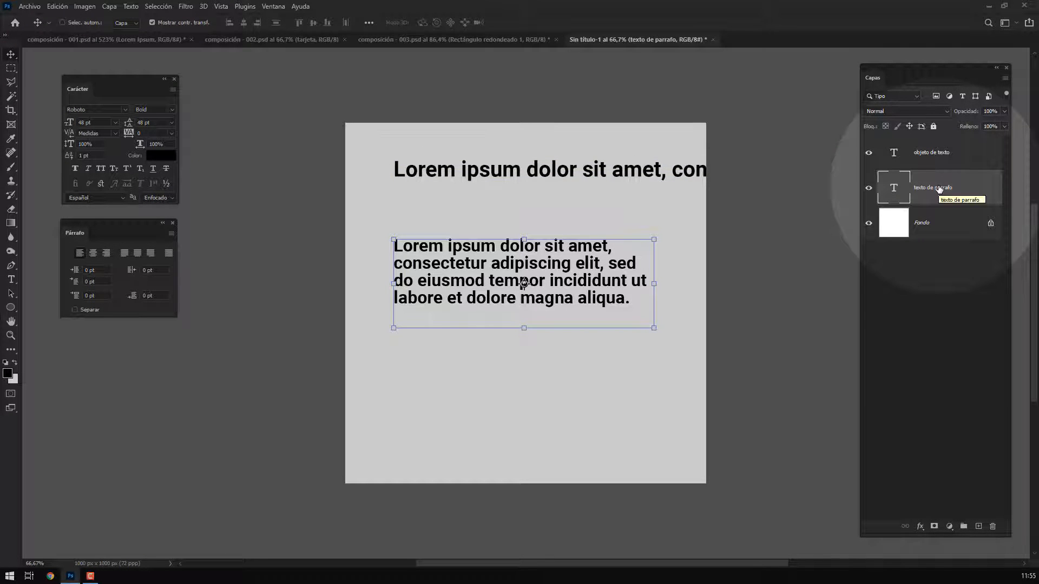
pyautogui.doubleClick(938, 188)
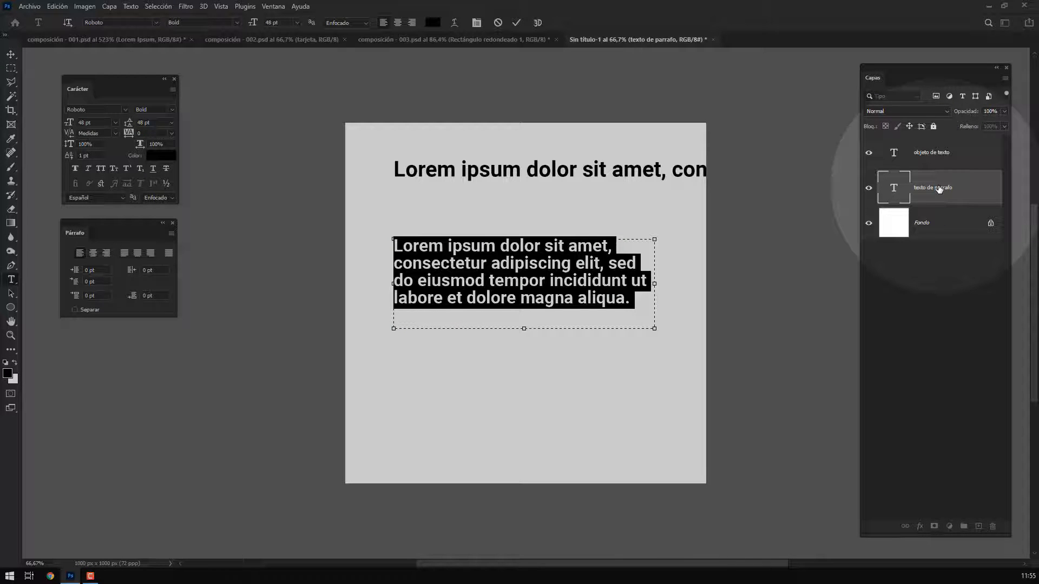
pyautogui.press('BackSpace')
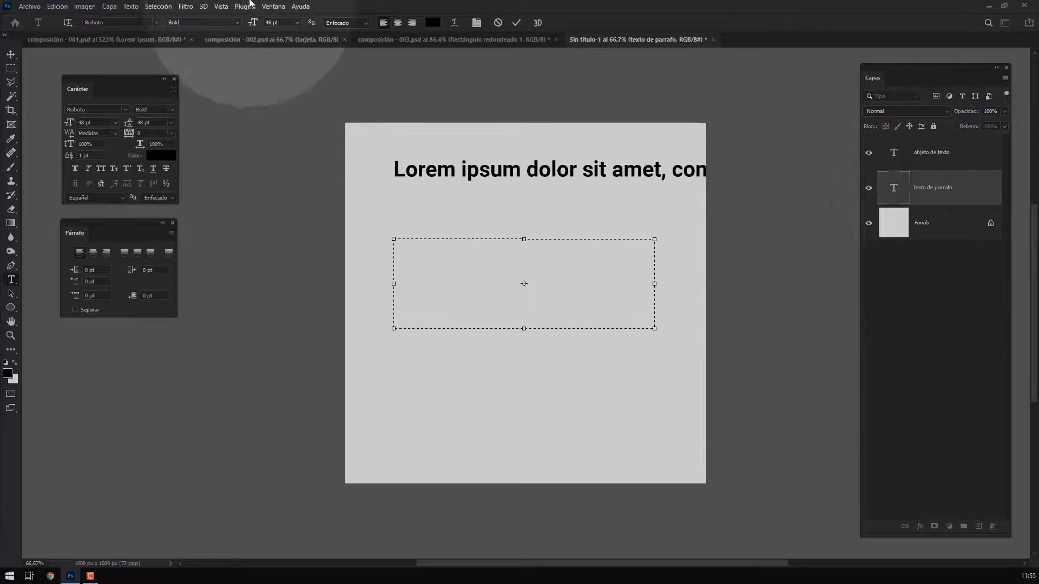
pyautogui.click(131, 7)
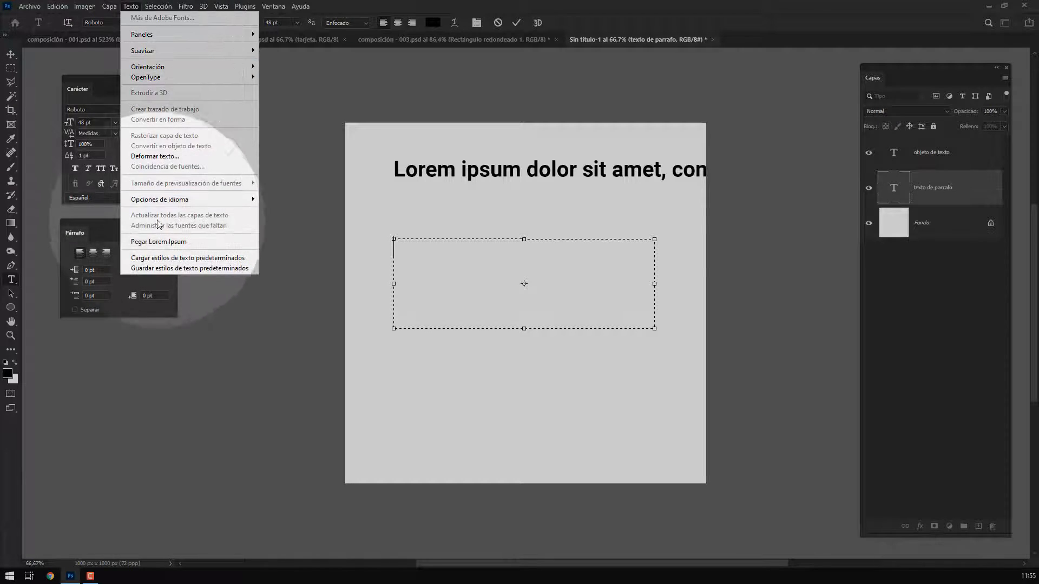
pyautogui.click(190, 242)
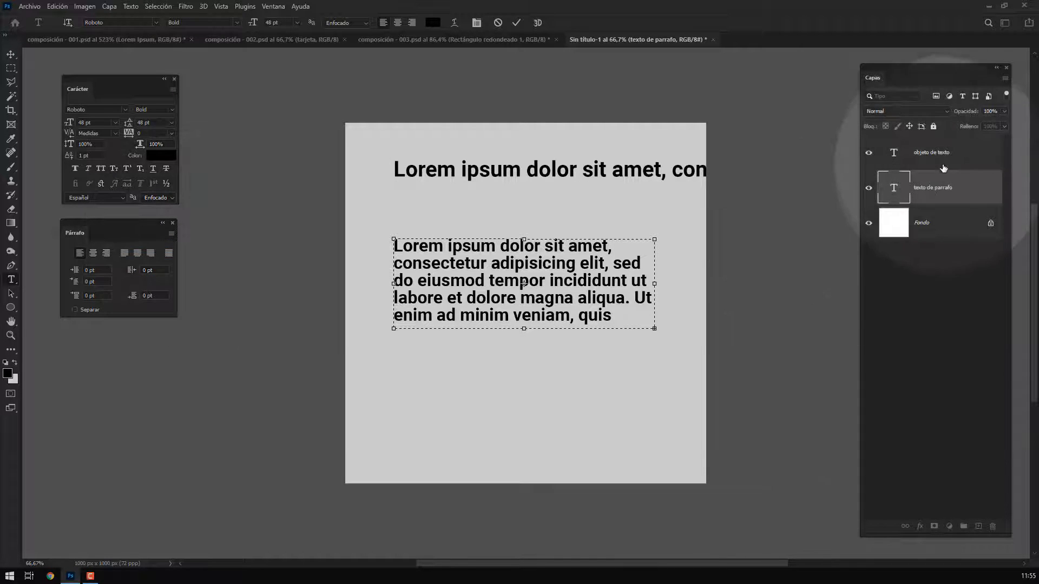
# - Reduce the "objeto de texto" layer's text to its words "ipsum dolor", commit it, and select the "texto de parrafo" layer
pyautogui.click(943, 164)
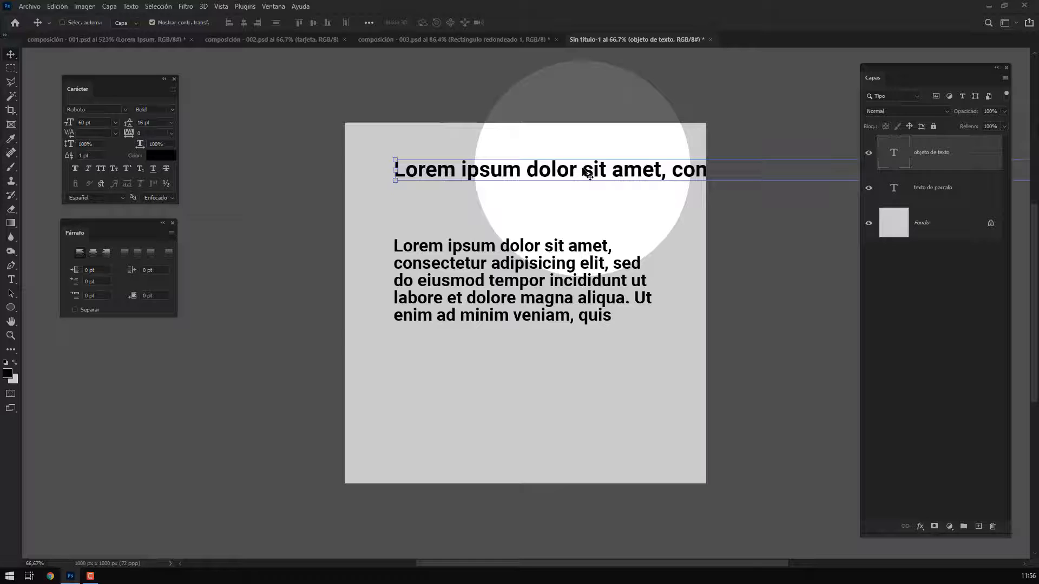
pyautogui.doubleClick(405, 168)
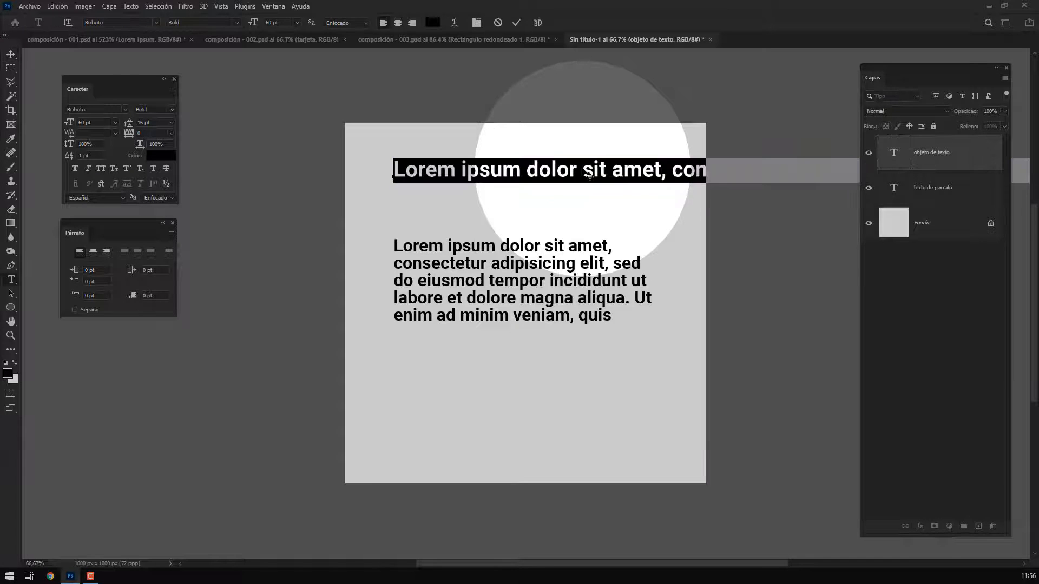
pyautogui.doubleClick(493, 169)
pyautogui.moveTo(493, 169); pyautogui.dragTo(543, 169)
pyautogui.hotkey('ctrl', 'c')
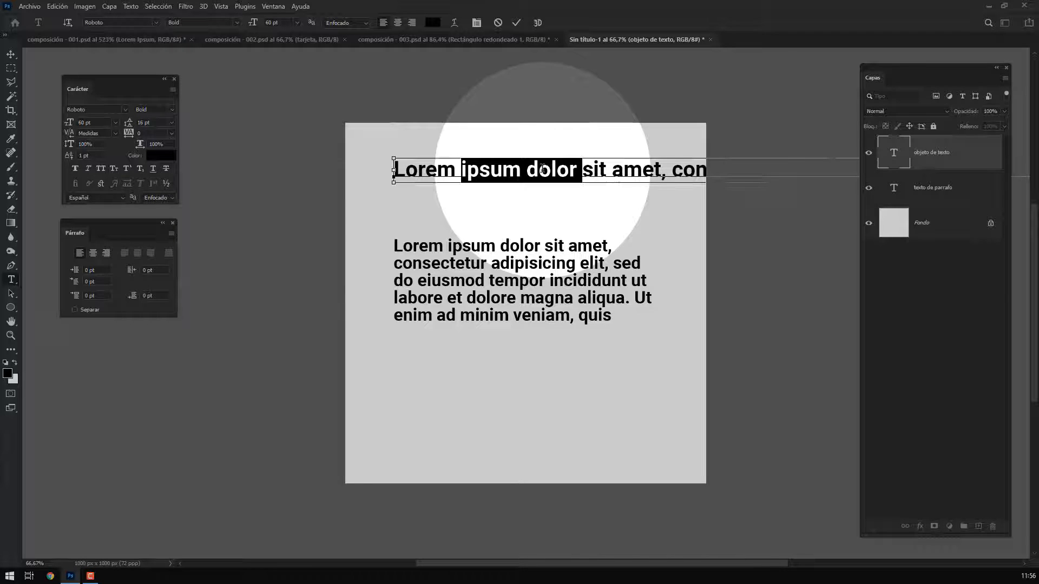
pyautogui.tripleClick(543, 169)
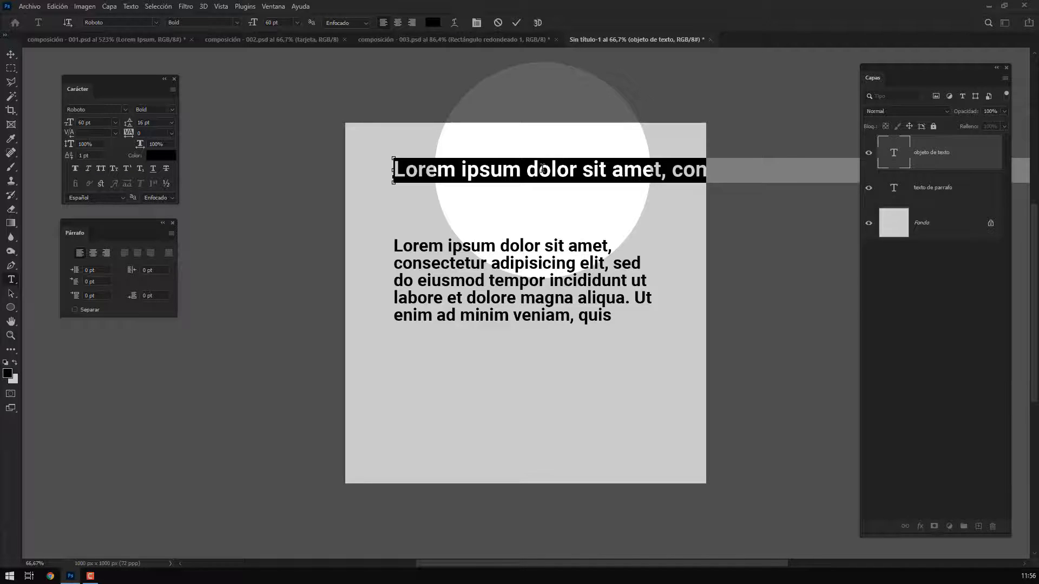
pyautogui.hotkey('ctrl', 'v')
pyautogui.hotkey('ctrl', 'Return')
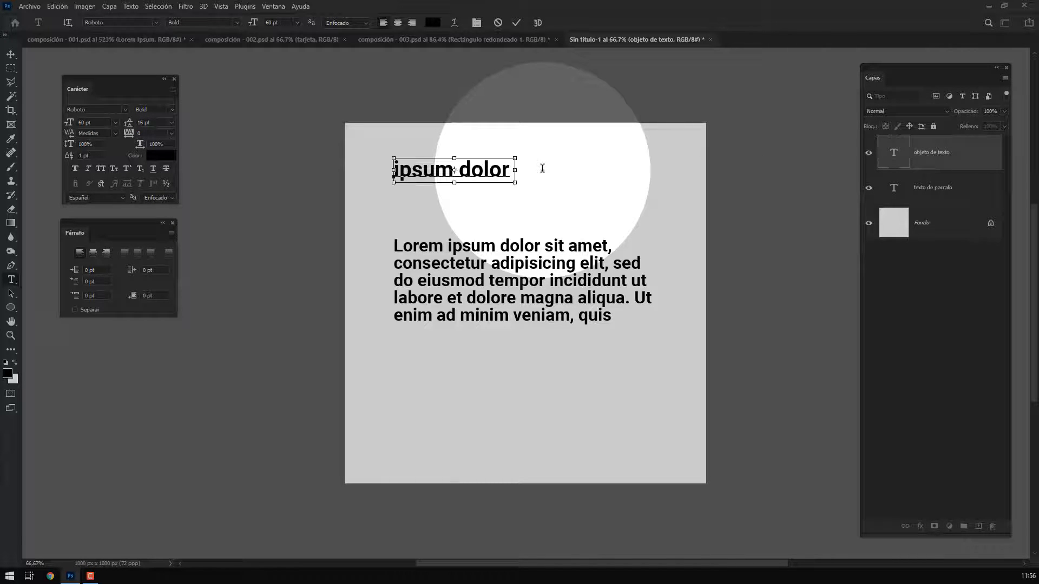
pyautogui.press('v')
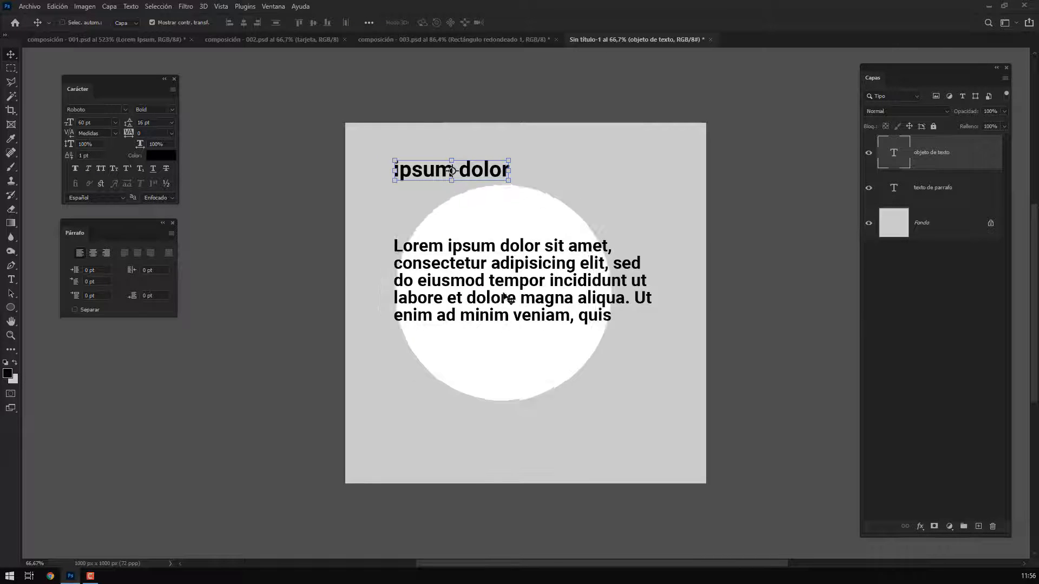
pyautogui.click(934, 187)
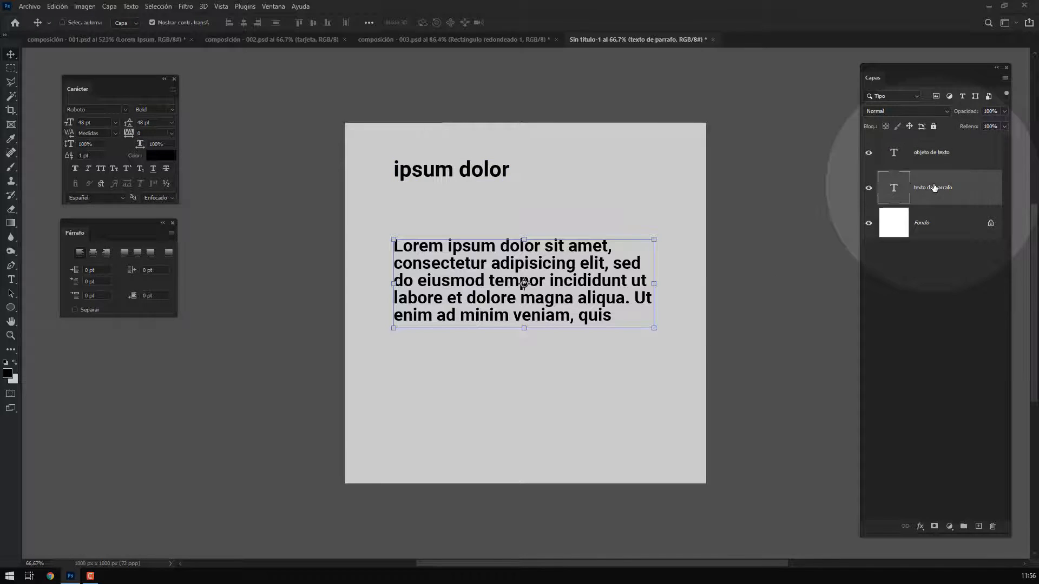
# - Reduce the "texto de parrafo" layer's text to the passage "adipisicing elit, sed do eiusmod tempor incididunt ut labore et dolore magna aliqua."
pyautogui.doubleClick(934, 187)
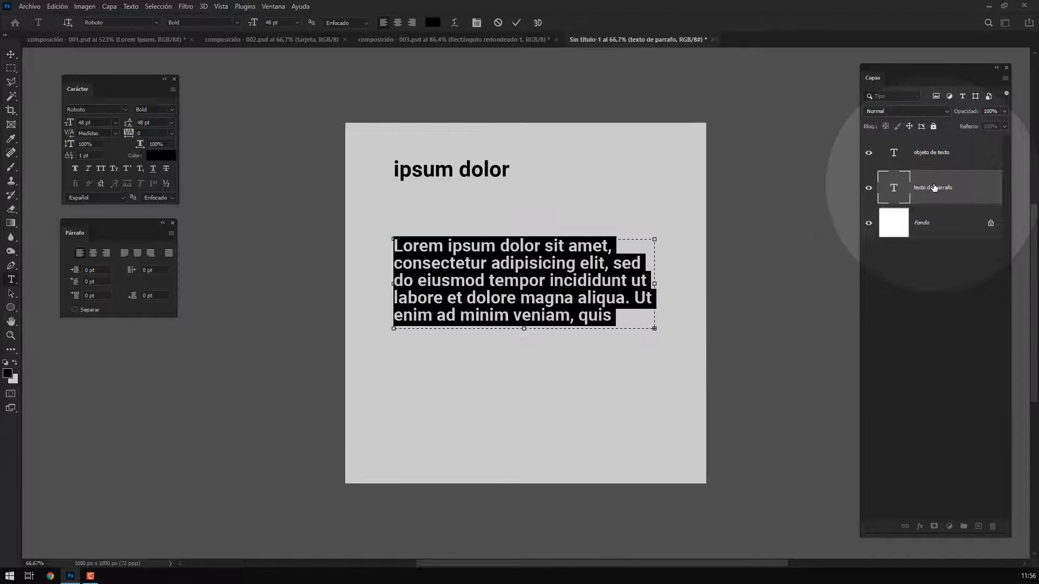
pyautogui.click(504, 269)
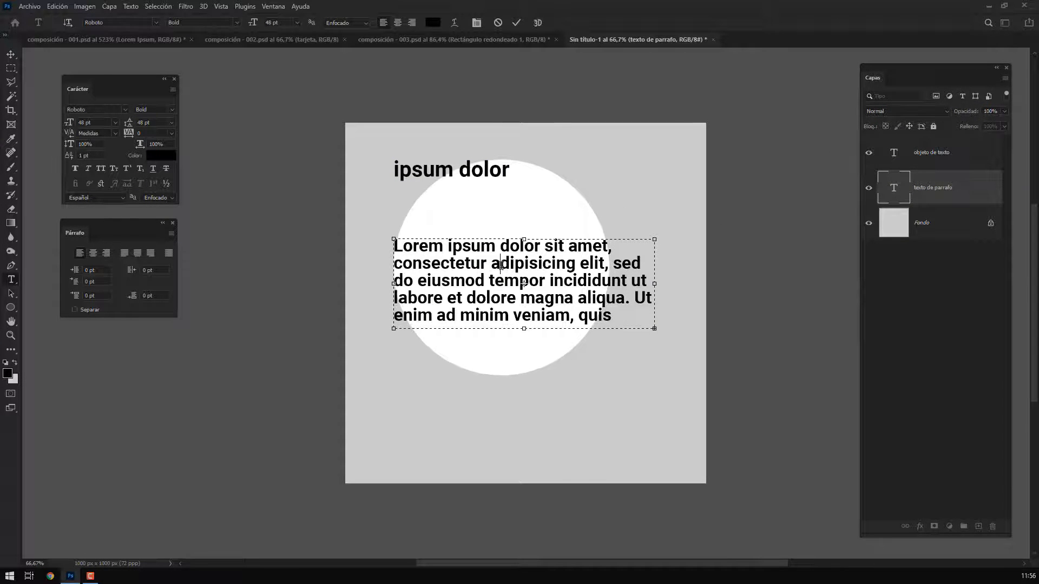
pyautogui.moveTo(501, 266); pyautogui.dragTo(626, 297)
pyautogui.hotkey('ctrl', 'c')
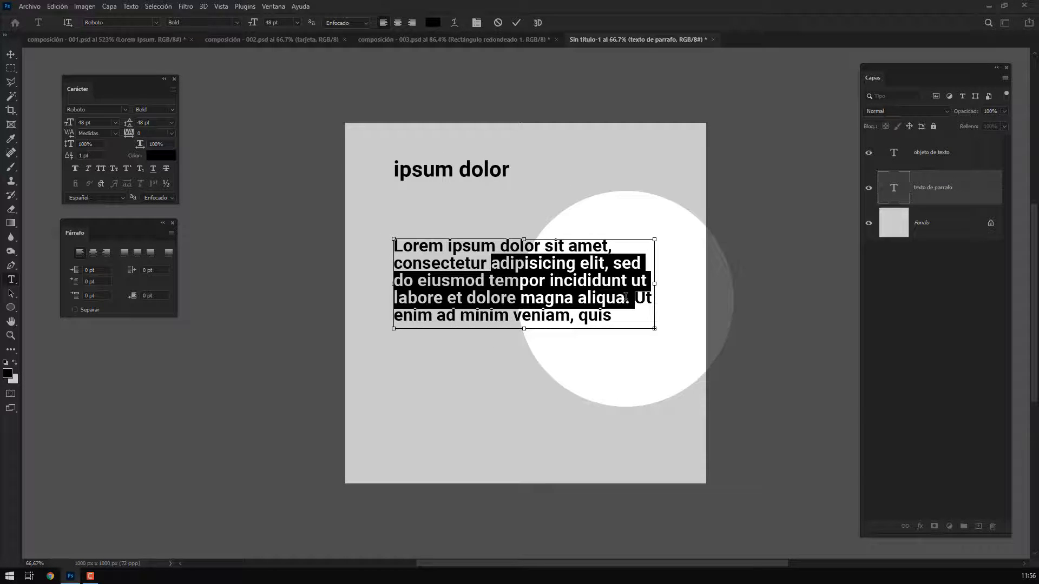
pyautogui.hotkey('ctrl', 'a')
pyautogui.hotkey('ctrl', 'v')
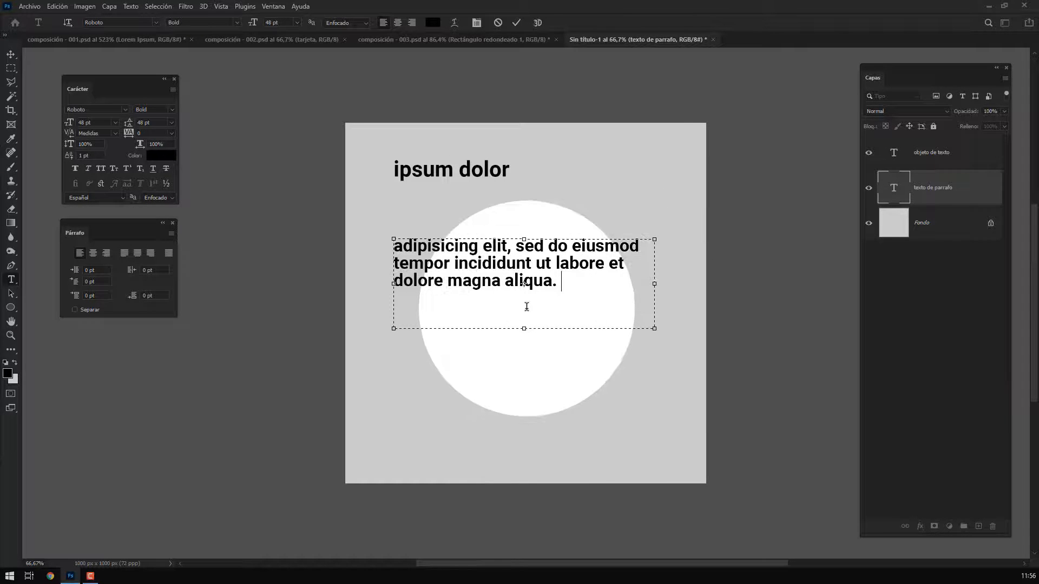
pyautogui.press('BackSpace')
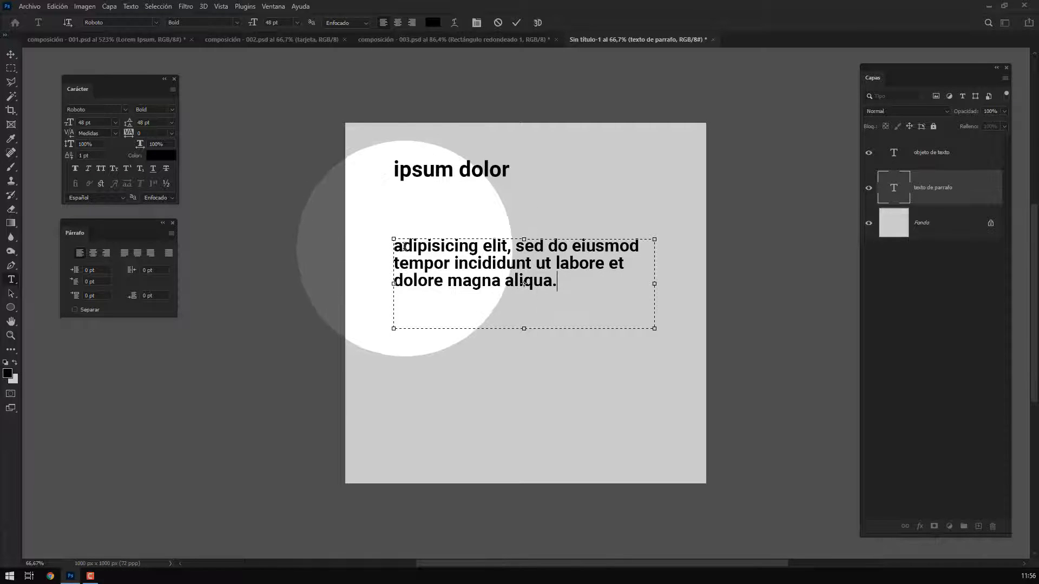
# - Capitalize the paragraph's first word so it reads "Adipisicing", and commit the text edit
pyautogui.press('BackSpace')
pyautogui.write('A')
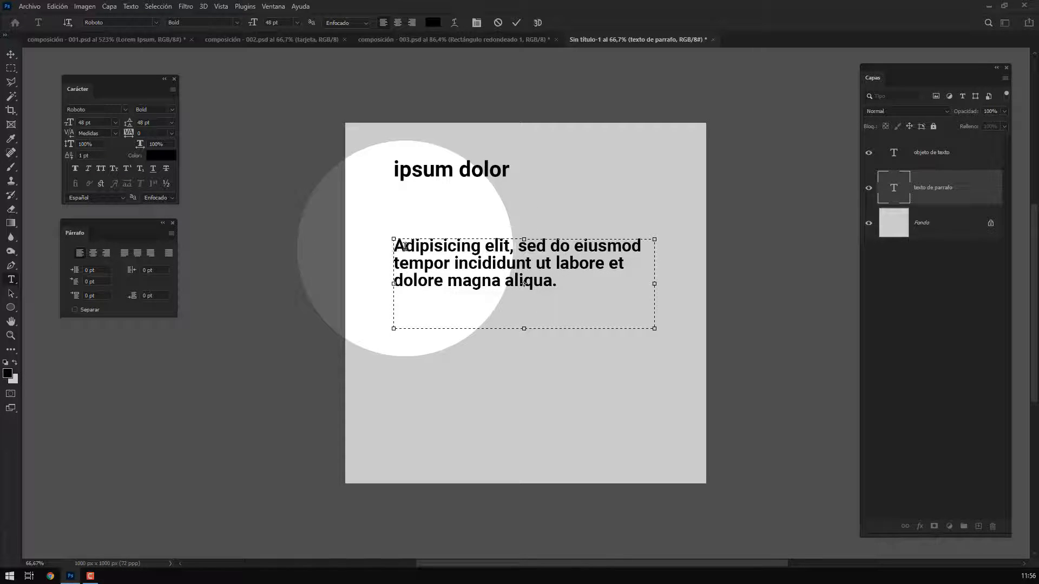
pyautogui.hotkey('ctrl', 'Return')
pyautogui.press('v')
# - Capitalize the "objeto de texto" heading as "Ipsum dolor", commit it, and move it straight down to just above the paragraph
pyautogui.click(935, 151)
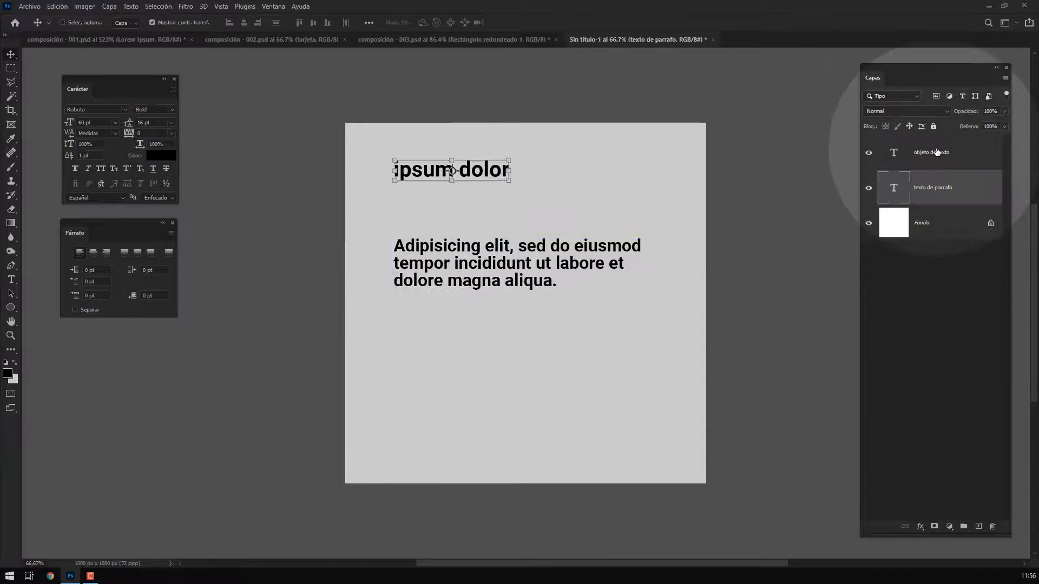
pyautogui.doubleClick(938, 152)
pyautogui.press('Left')
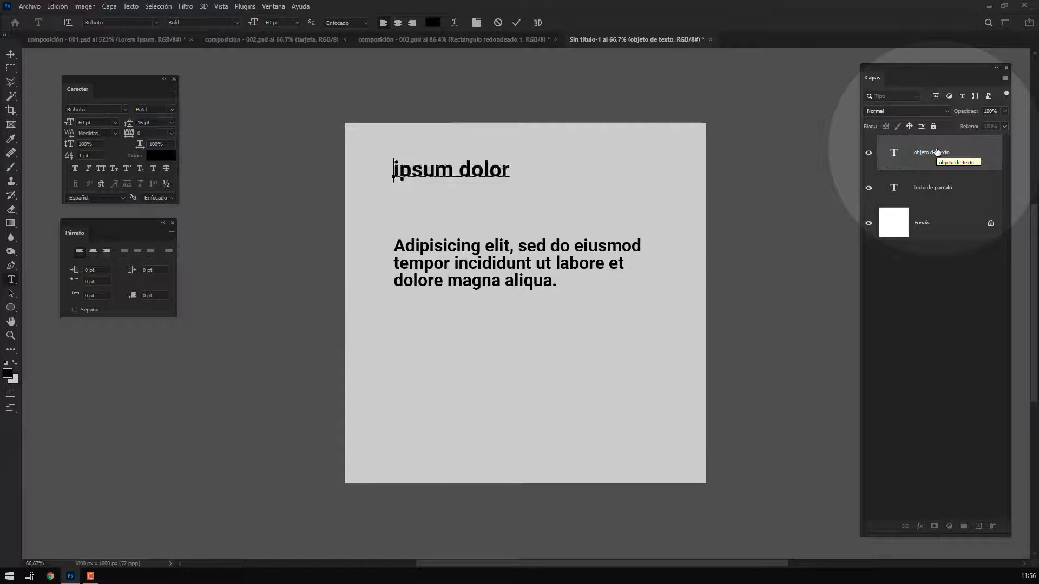
pyautogui.hotkey('shift', 'Right')
pyautogui.write('I')
pyautogui.hotkey('ctrl', 'Return')
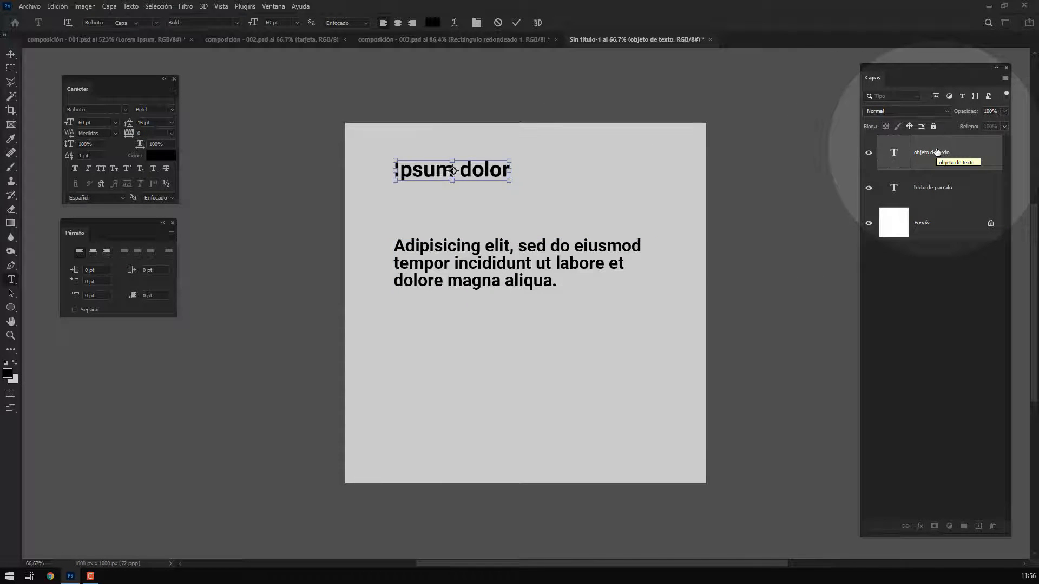
pyautogui.press('v')
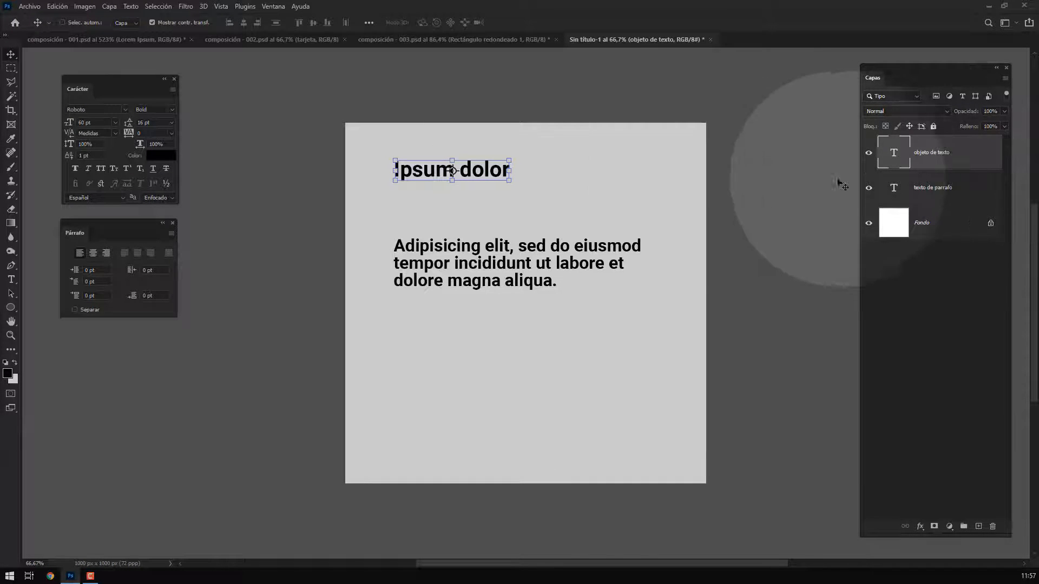
pyautogui.moveTo(615, 174); pyautogui.dragTo(611, 217)
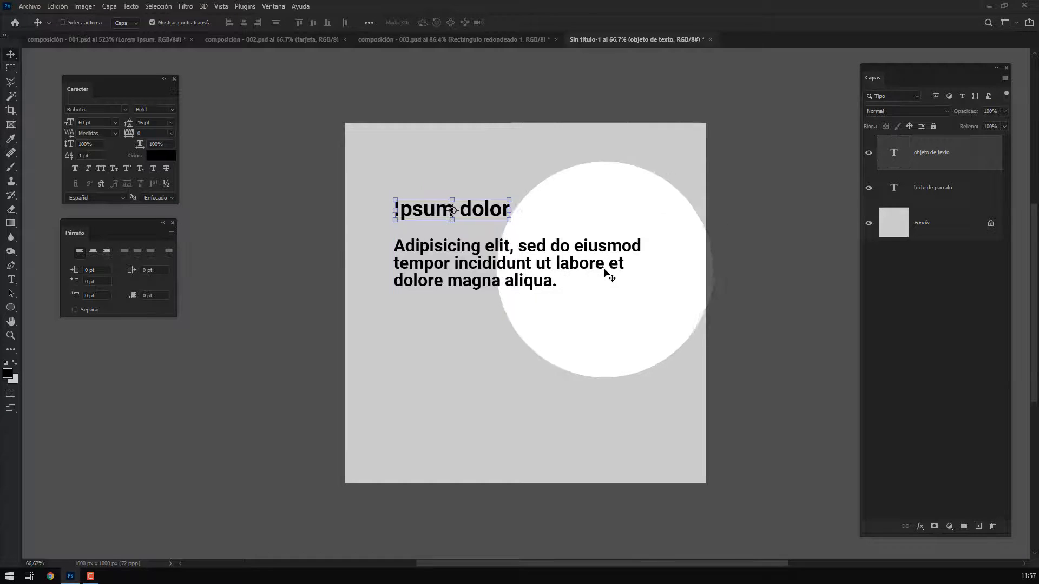
# - Set the whole "texto de parrafo" text to the Roboto Regular weight and commit it
pyautogui.click(581, 264)
pyautogui.press('Return')
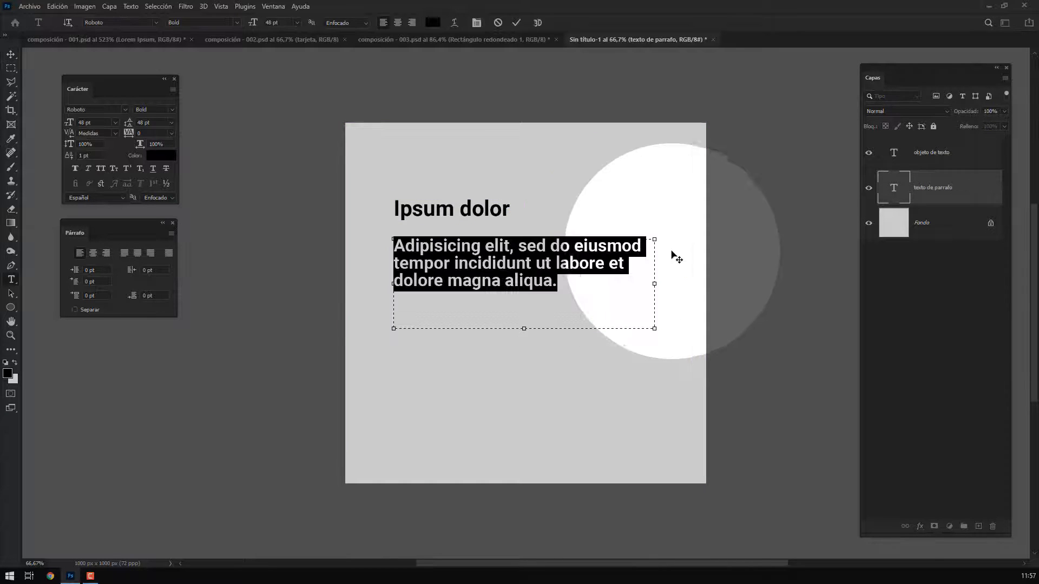
pyautogui.click(173, 110)
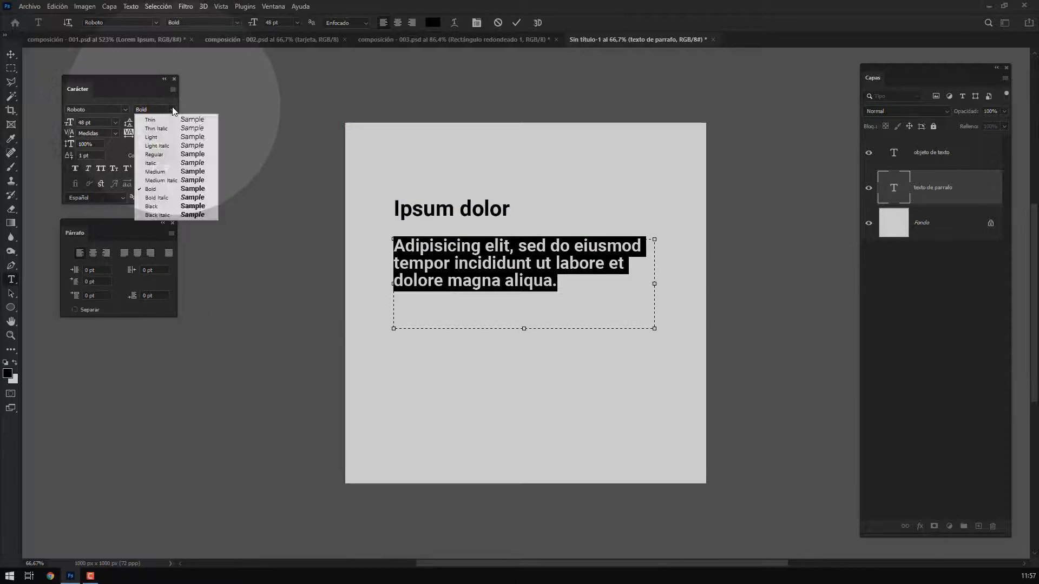
pyautogui.click(172, 154)
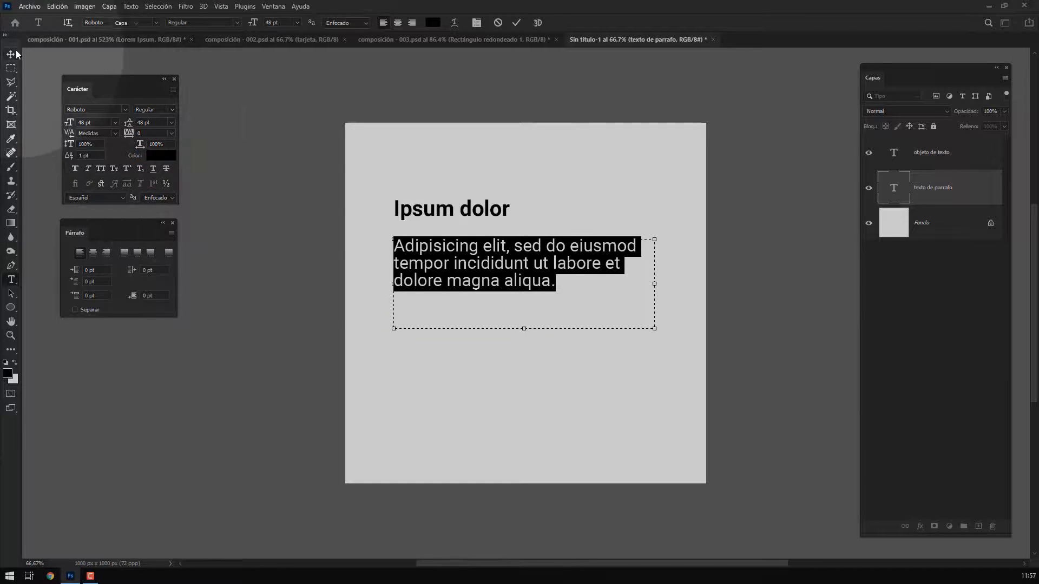
pyautogui.click(11, 54)
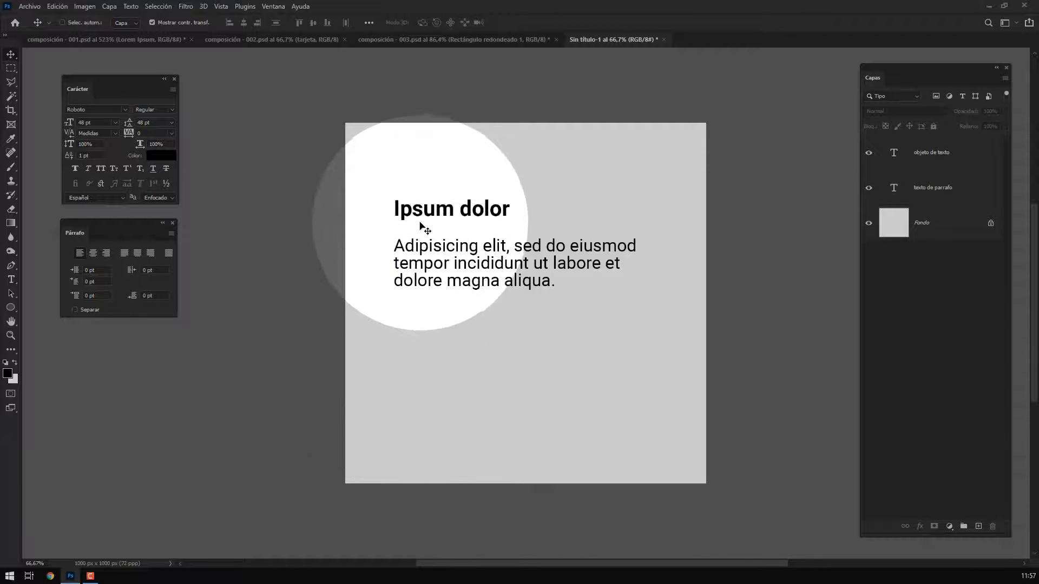
# - Replace the heading's text with "Mi nombre" and commit it
pyautogui.press('t')
pyautogui.moveTo(508, 207); pyautogui.dragTo(390, 208)
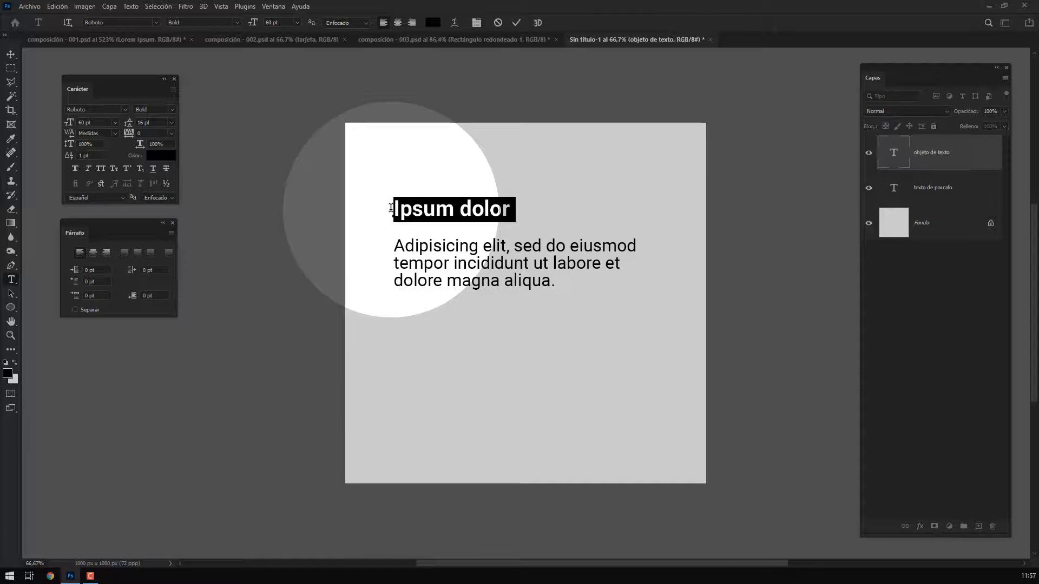
pyautogui.write('Mi nombre')
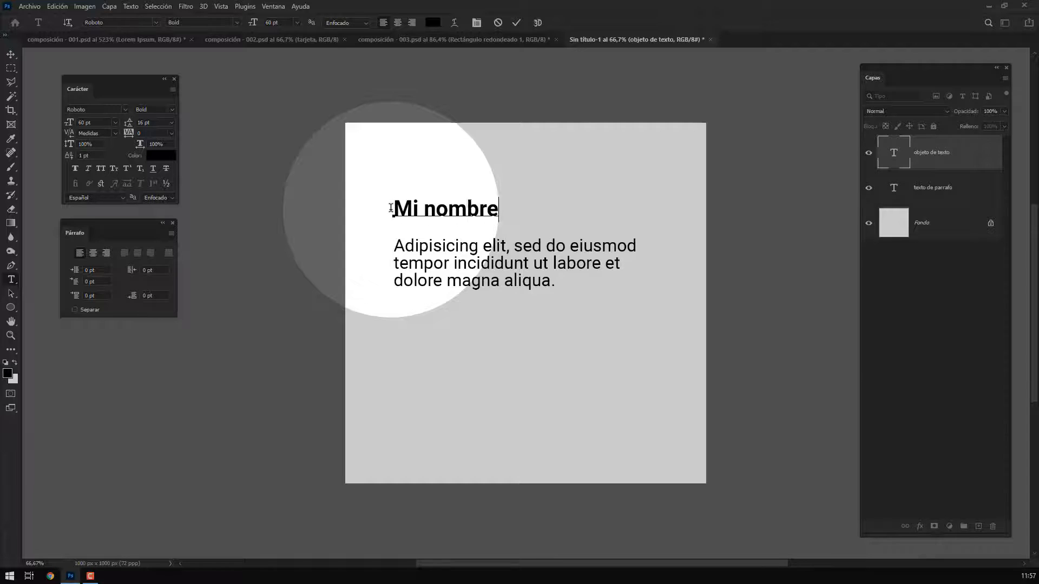
pyautogui.hotkey('ctrl', 'Return')
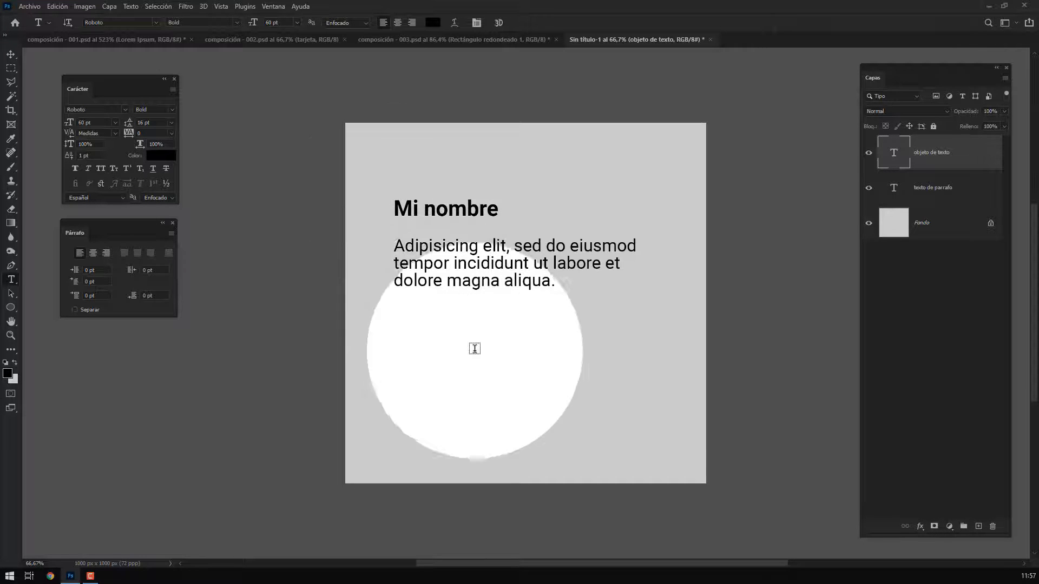
# - Right-align the "Mi nombre" heading and shift it about 290 px horizontally to line up with the paragraph's left edge
pyautogui.doubleClick(924, 156)
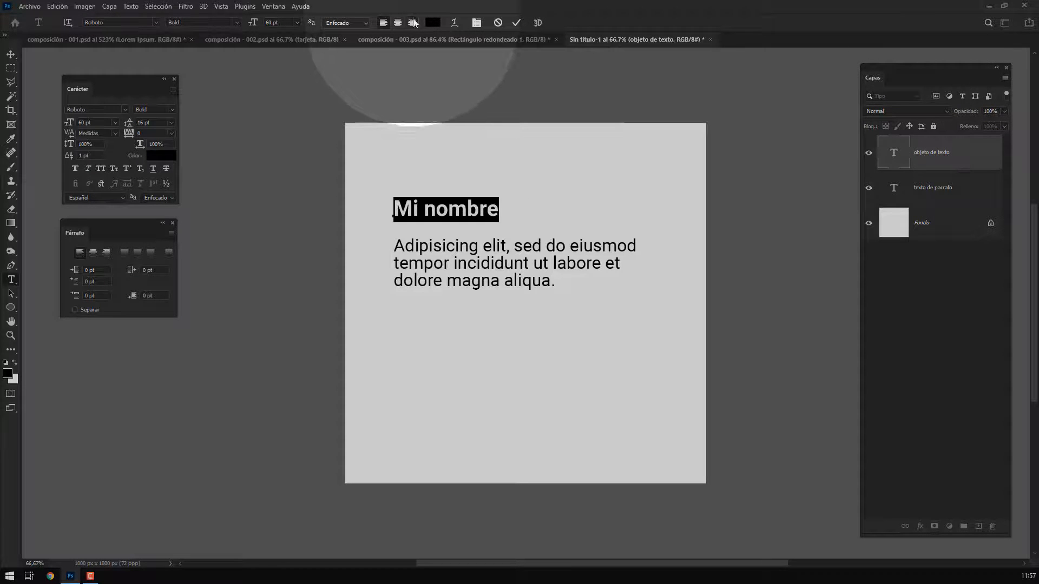
pyautogui.click(412, 22)
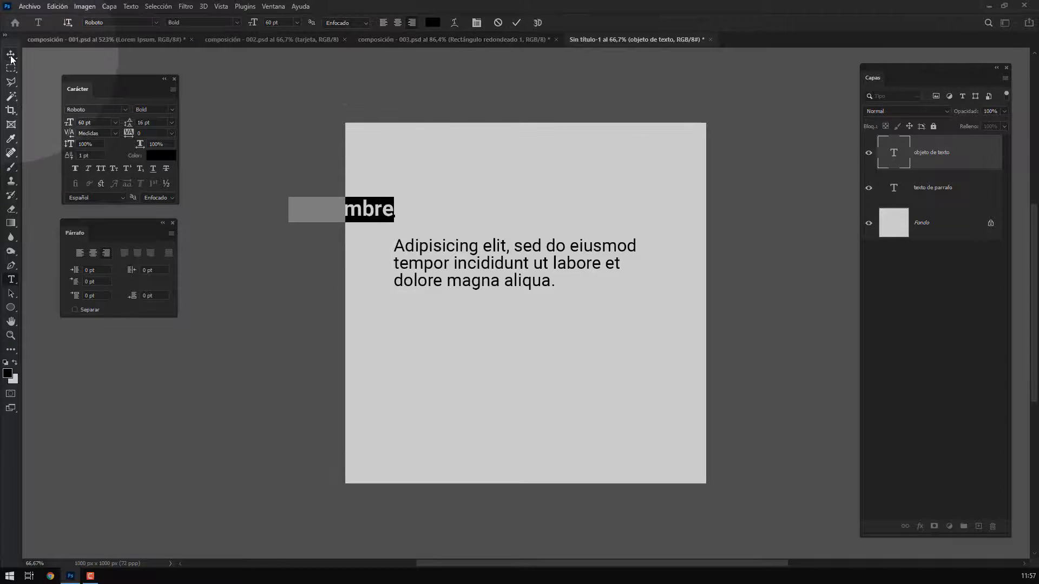
pyautogui.moveTo(250, 139); pyautogui.dragTo(352, 140)
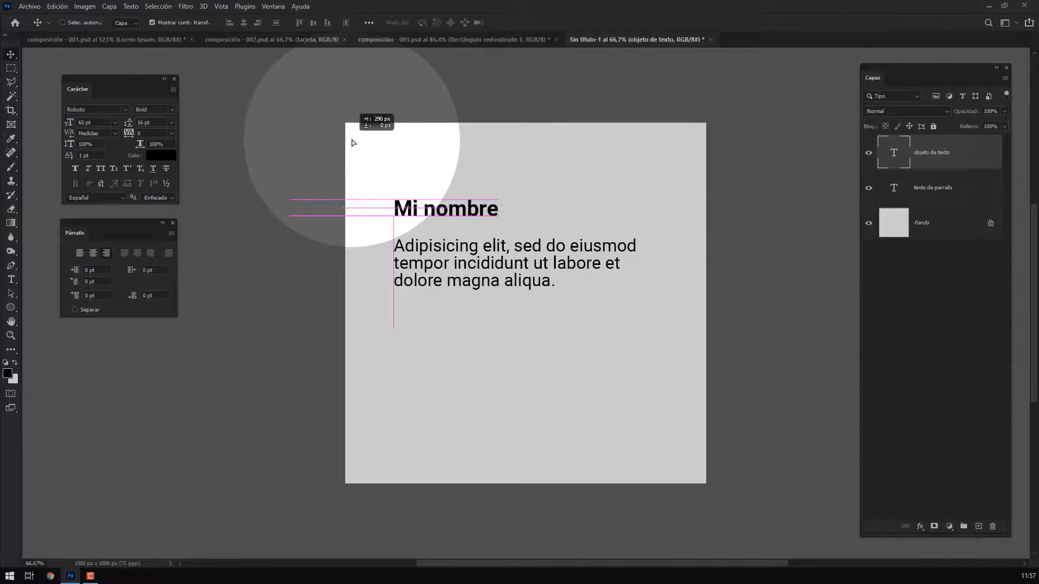
# - Extend the right-aligned heading to "Mi nombre completo" and commit the text
pyautogui.click(11, 68)
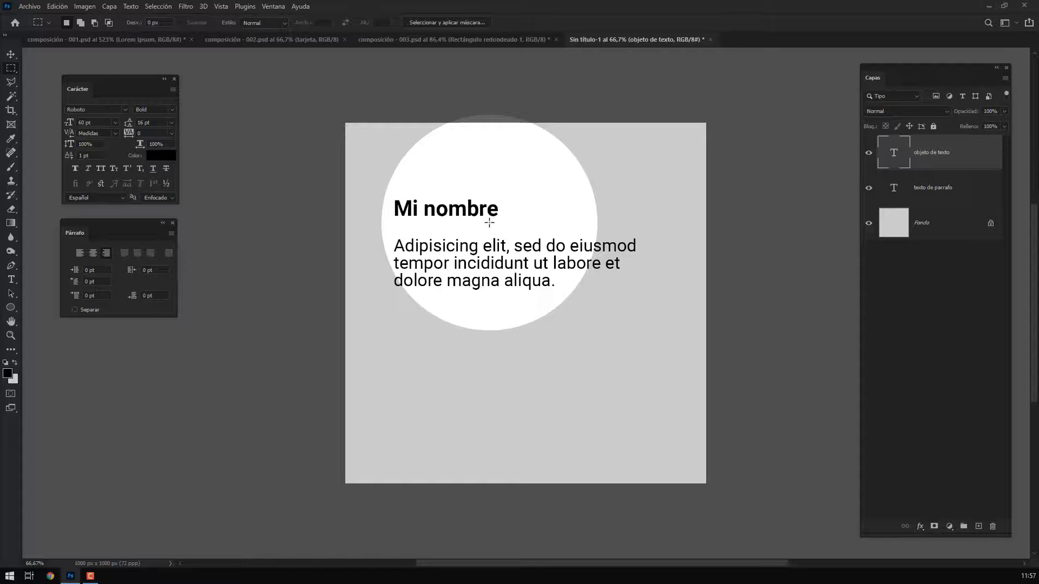
pyautogui.press('t')
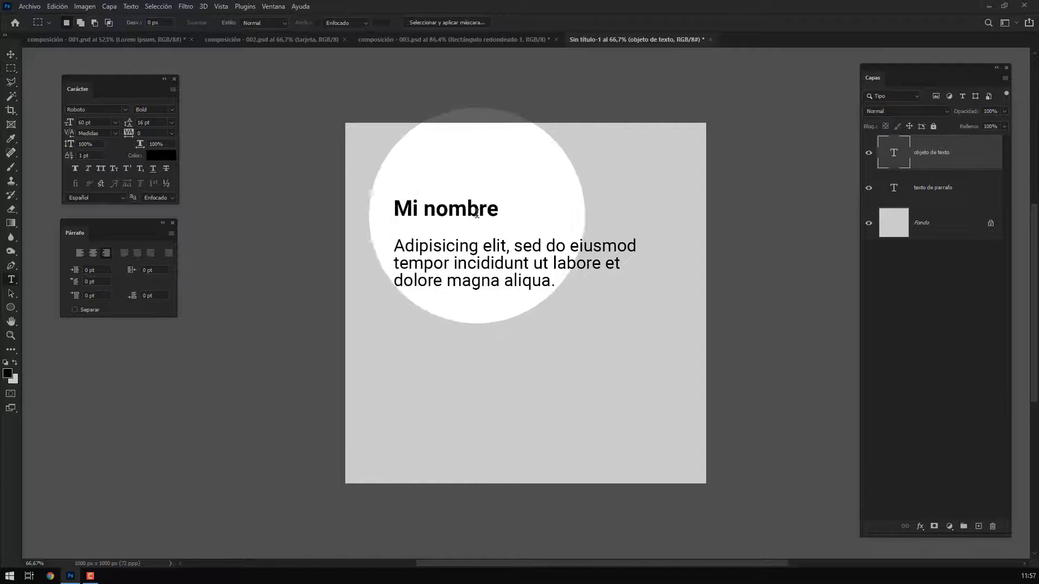
pyautogui.click(498, 213)
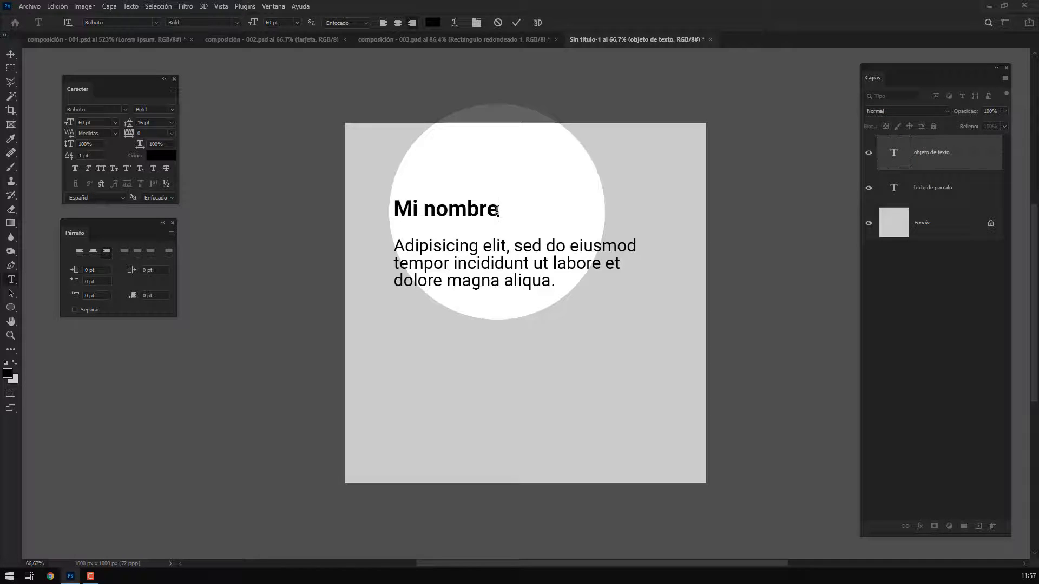
pyautogui.write('completo')
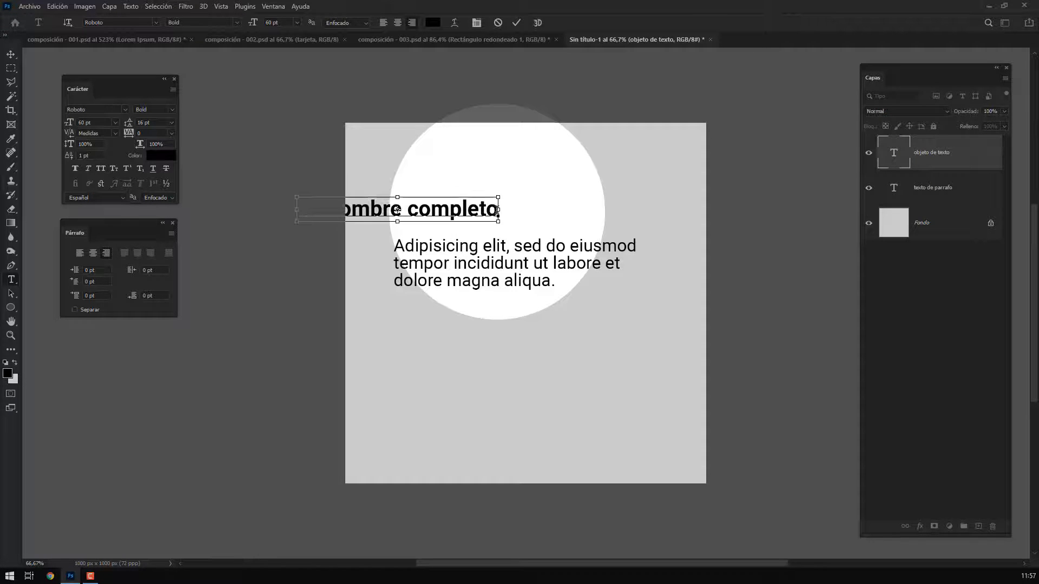
pyautogui.hotkey('ctrl', 'Return')
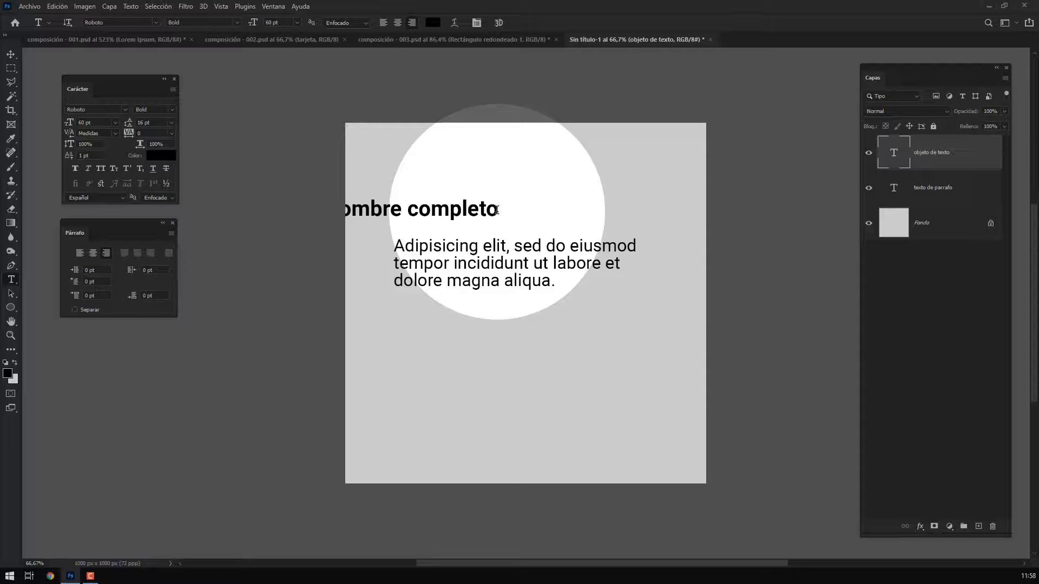
pyautogui.click(496, 210)
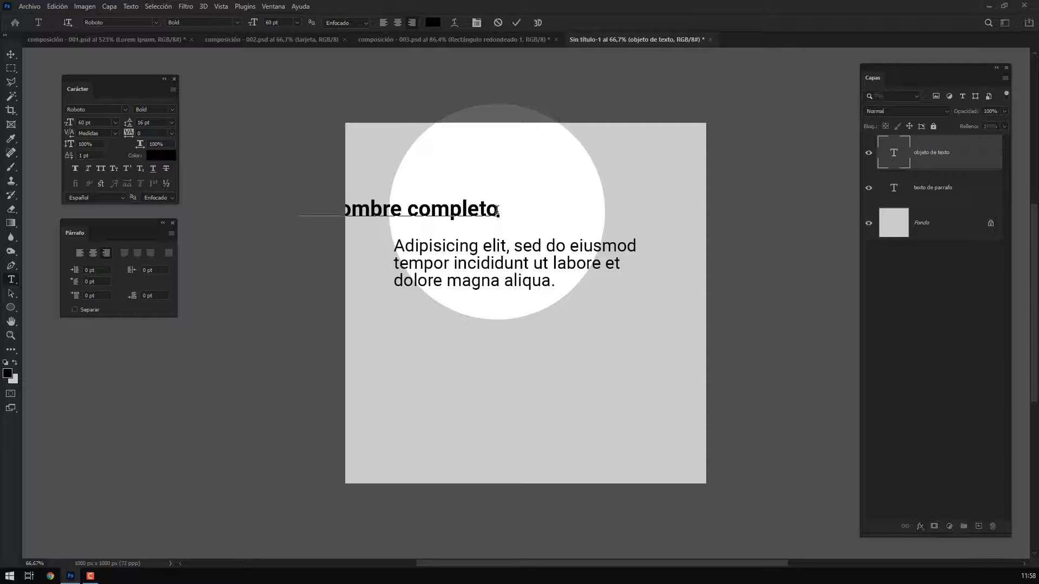
pyautogui.hotkey('ctrl', 'Return')
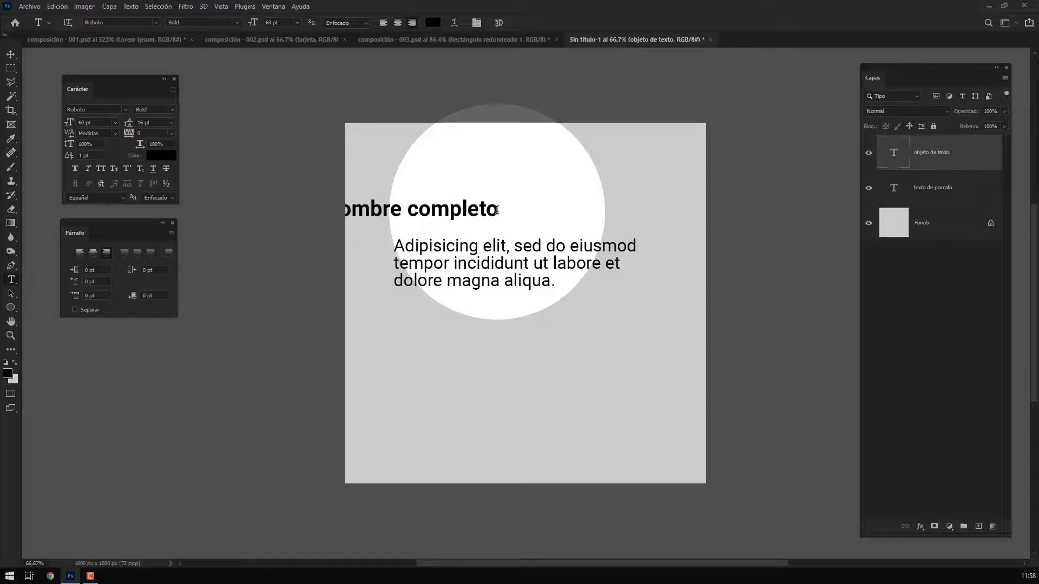
# - Left-align the "Mi nombre completo" heading, shift it back to the paragraph's left edge, and commit it
pyautogui.click(496, 210)
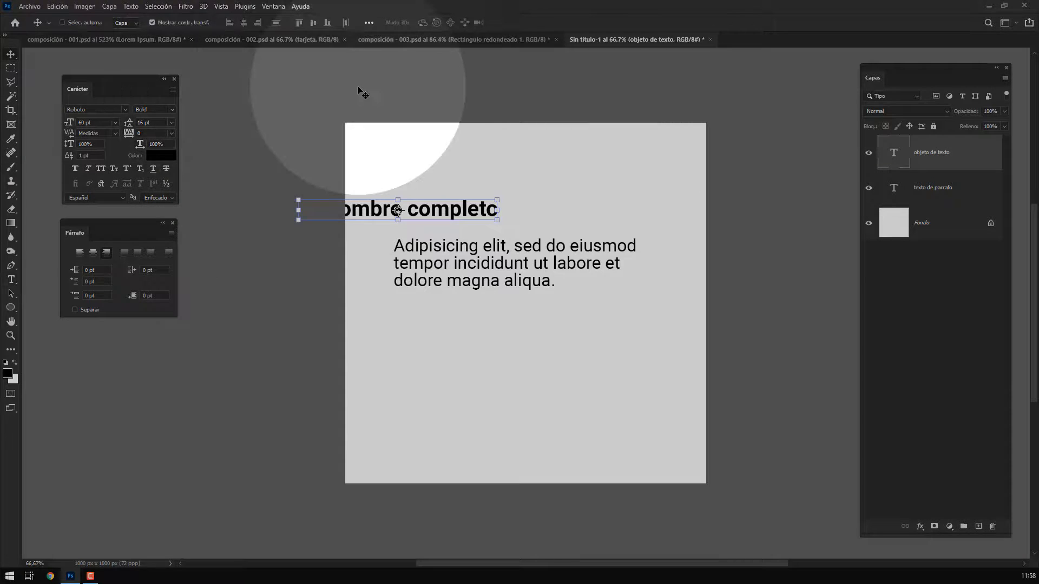
pyautogui.hotkey('ctrl', 'Return')
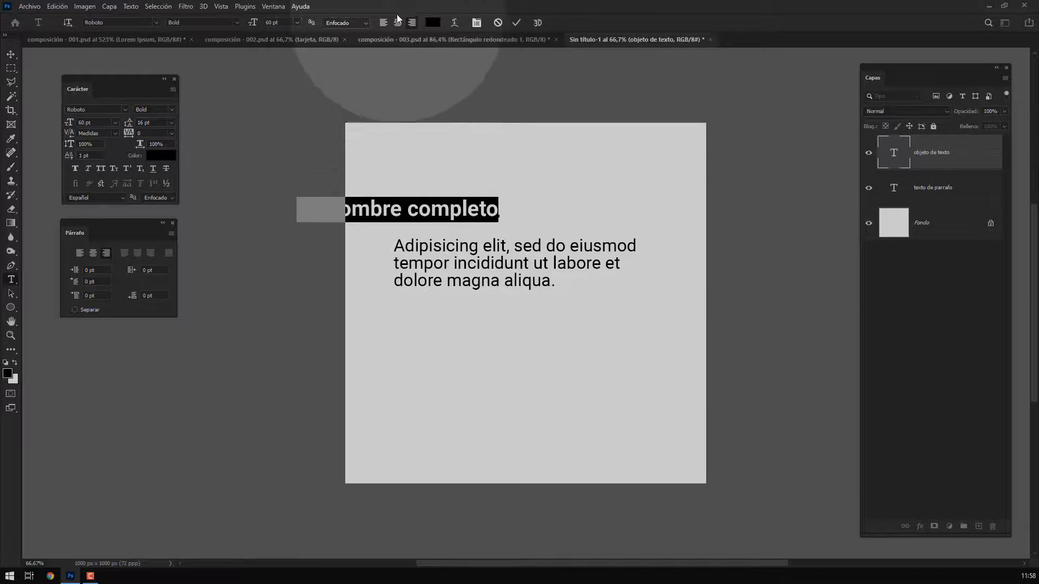
pyautogui.click(384, 24)
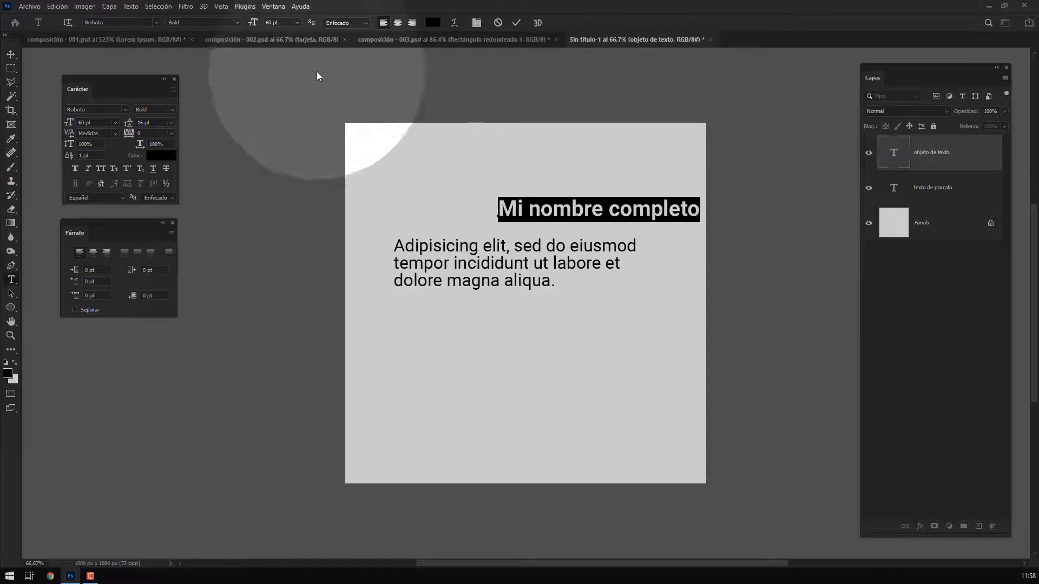
pyautogui.moveTo(498, 162); pyautogui.dragTo(395, 156)
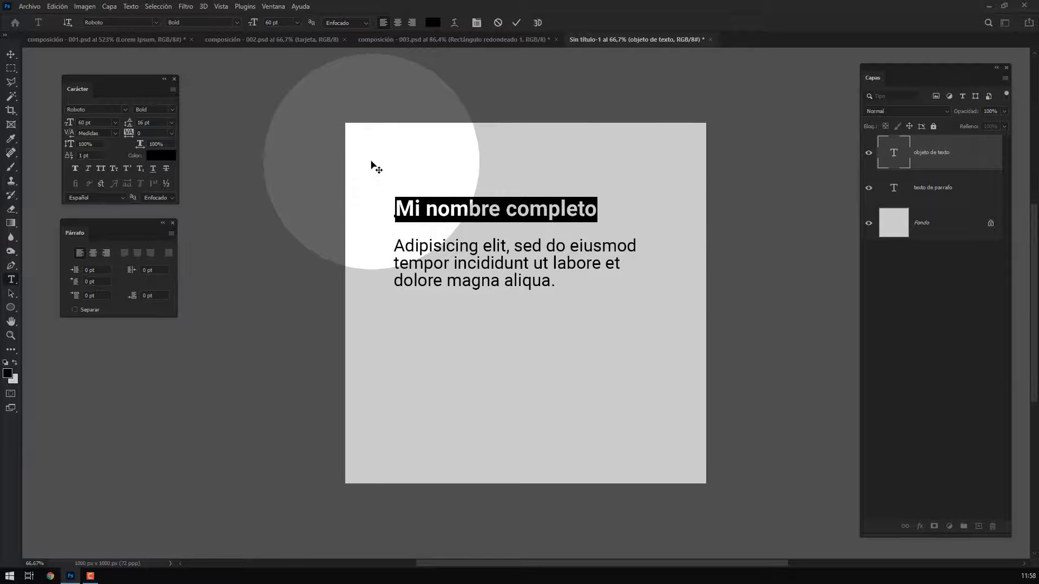
pyautogui.hotkey('ctrl', 'Return')
pyautogui.press('v')
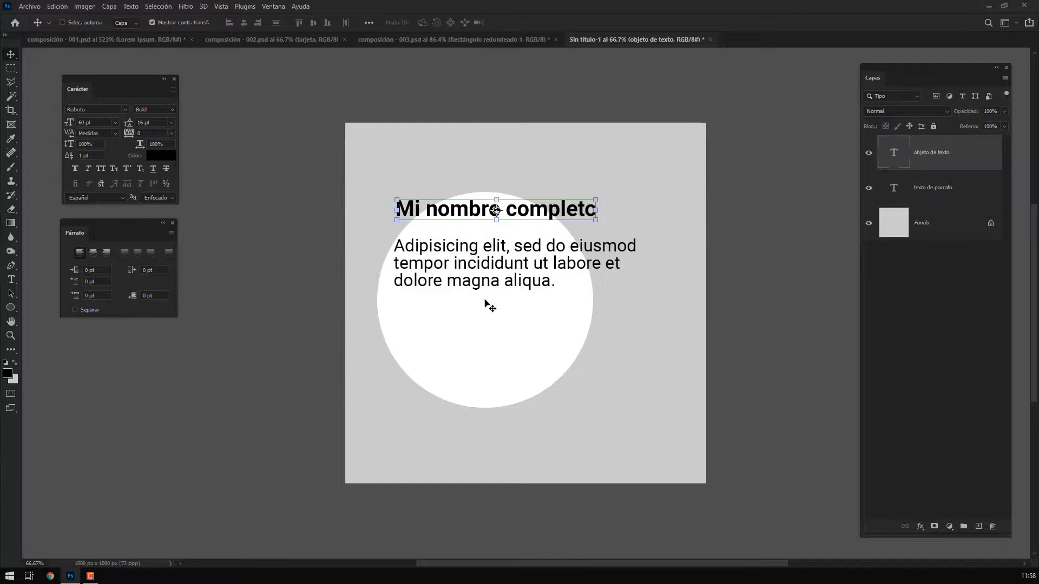
# - Replace the bold heading's text with "Un texto nuevo" and commit it
pyautogui.press('t')
pyautogui.press('Return')
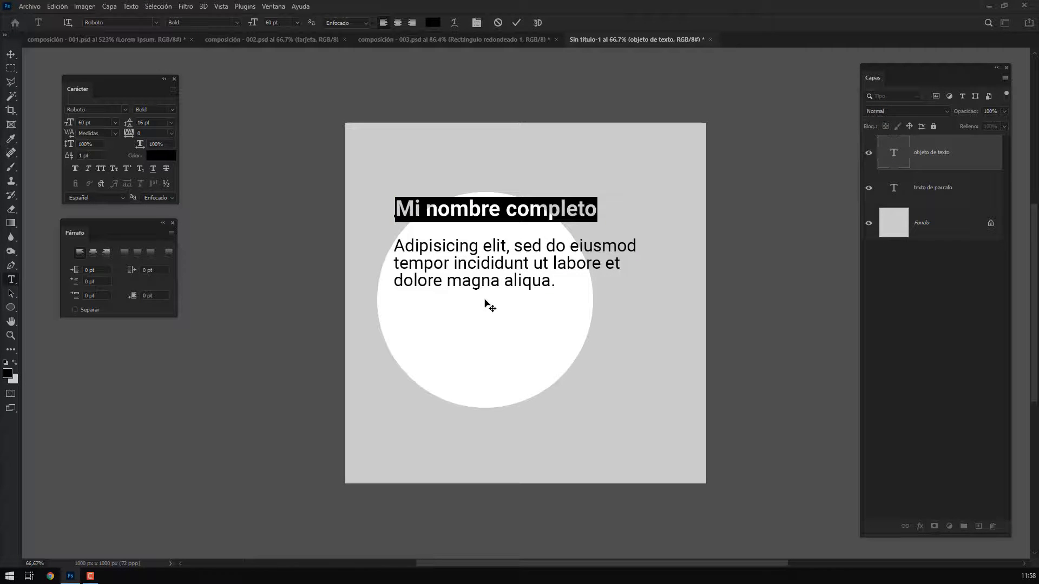
pyautogui.write('Un texto nue')
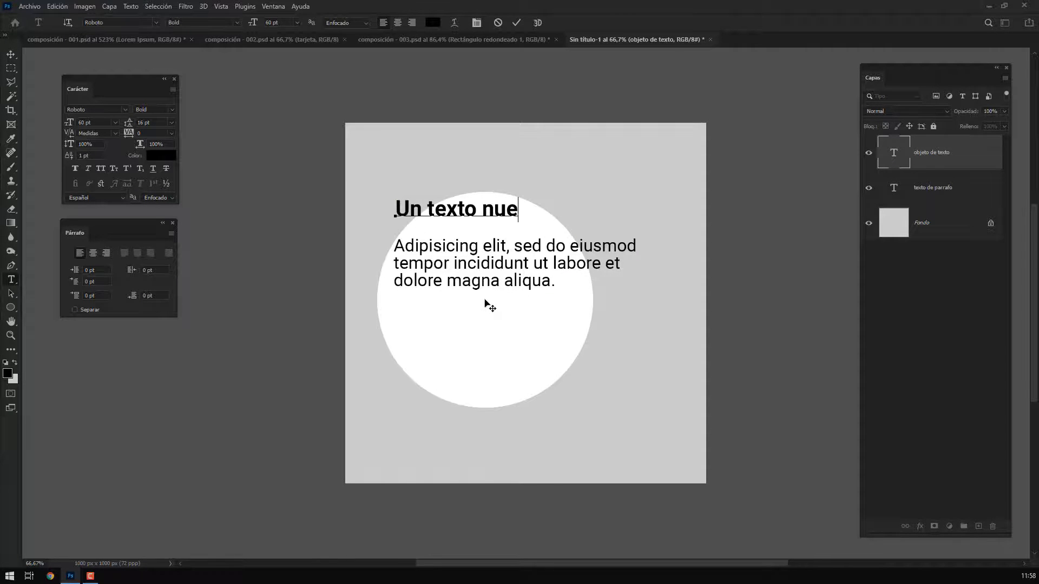
pyautogui.write('vo')
pyautogui.hotkey('ctrl', 'Return')
pyautogui.press('v')
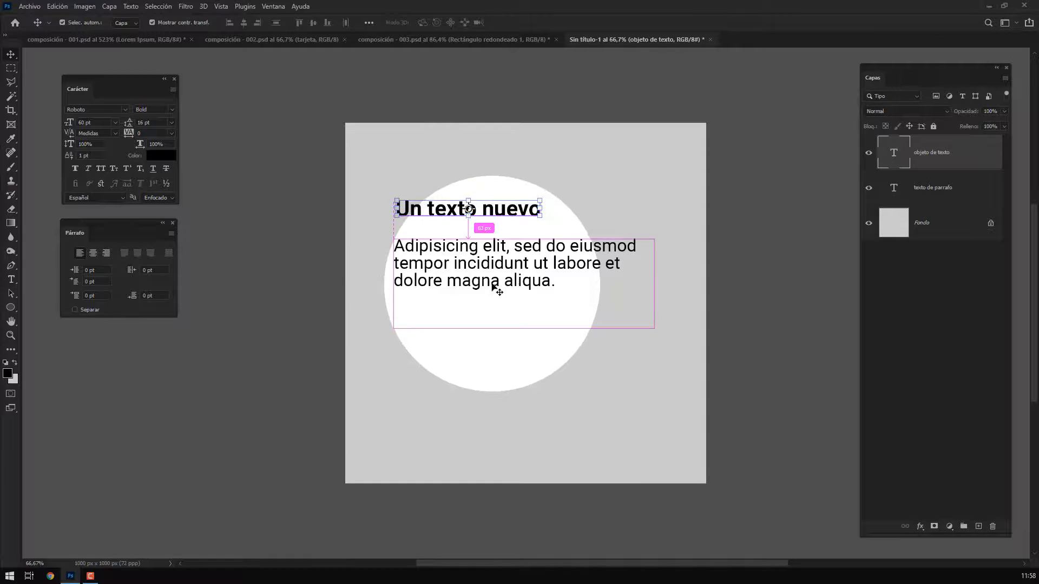
# - Replace the paragraph text below the heading with "Se comporta correctamente." and commit it
pyautogui.click(493, 286)
pyautogui.press('t')
pyautogui.press('Return')
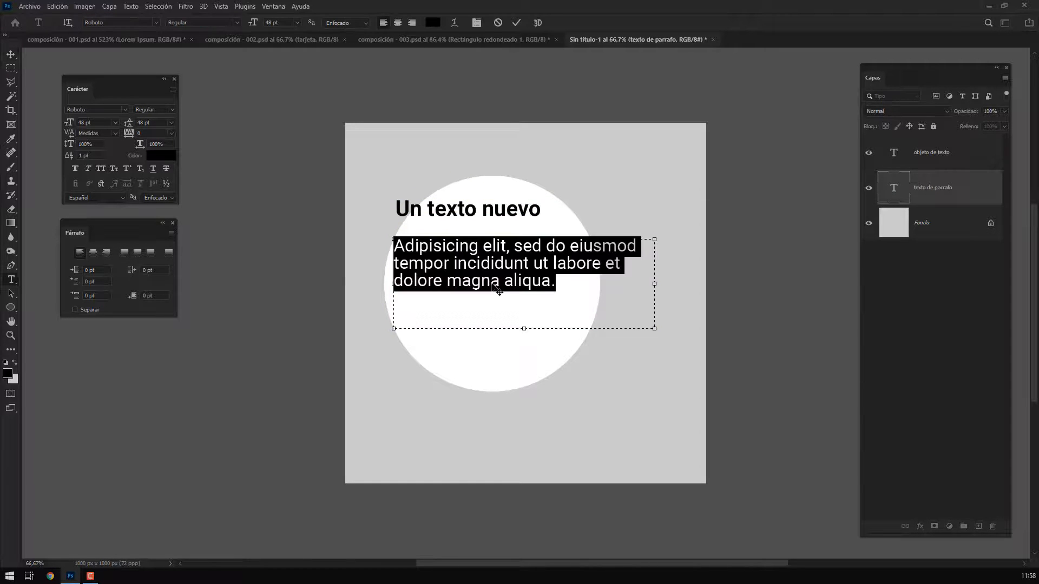
pyautogui.write('Se comporta correctamente.')
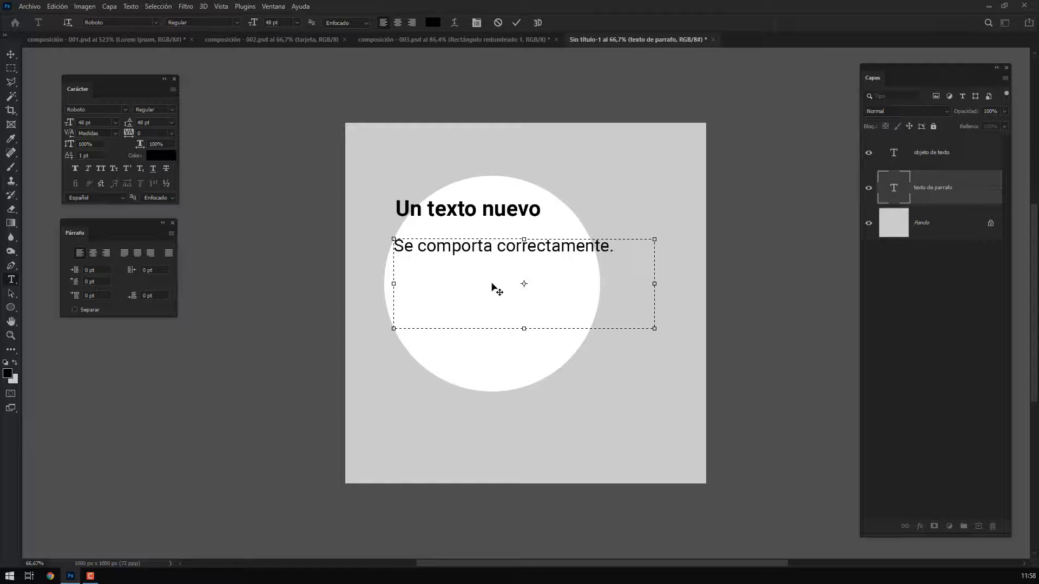
pyautogui.hotkey('ctrl', 'Return')
pyautogui.press('v')
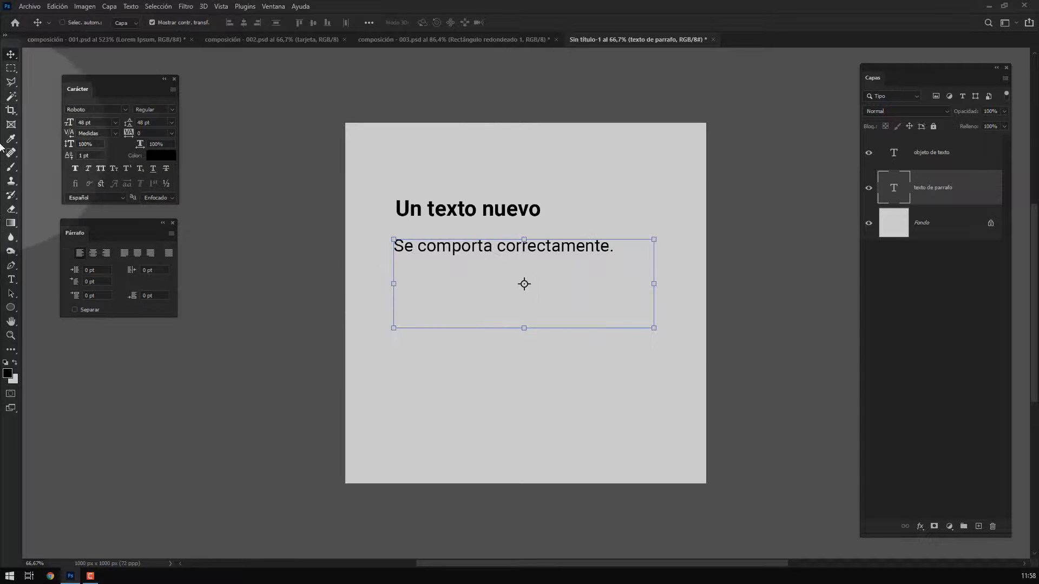
# - Delete both text layers and add a new empty layer named "titulo" above the background
pyautogui.click(11, 69)
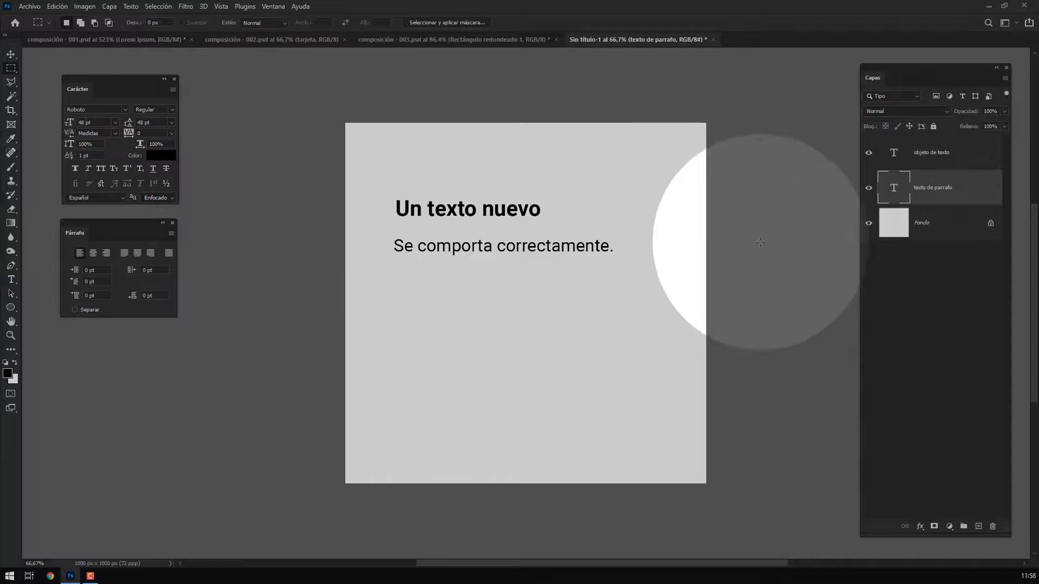
pyautogui.click(937, 165)
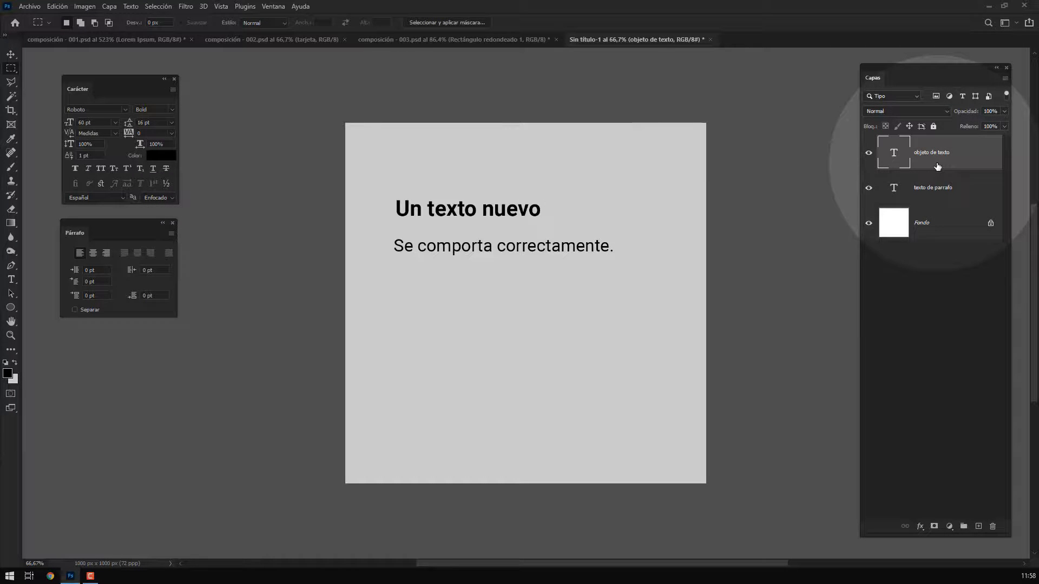
pyautogui.press('Delete')
pyautogui.press('Delete')
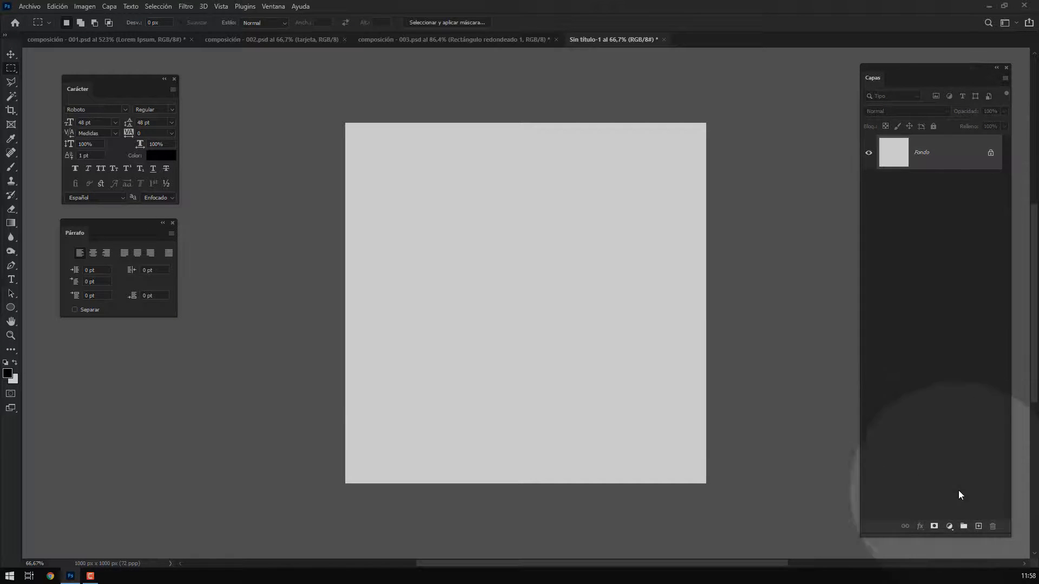
pyautogui.click(979, 527)
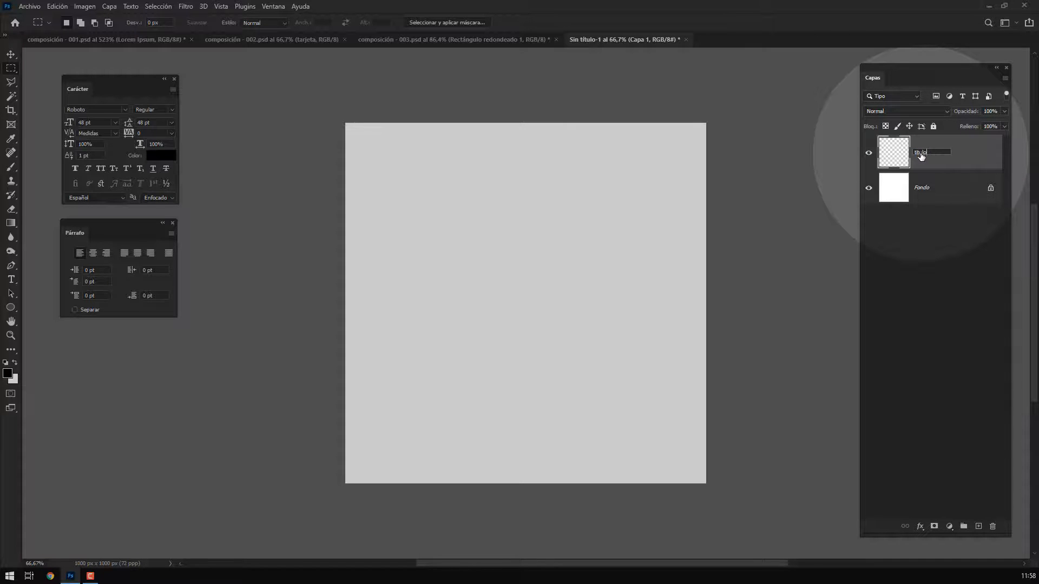
pyautogui.press('Return')
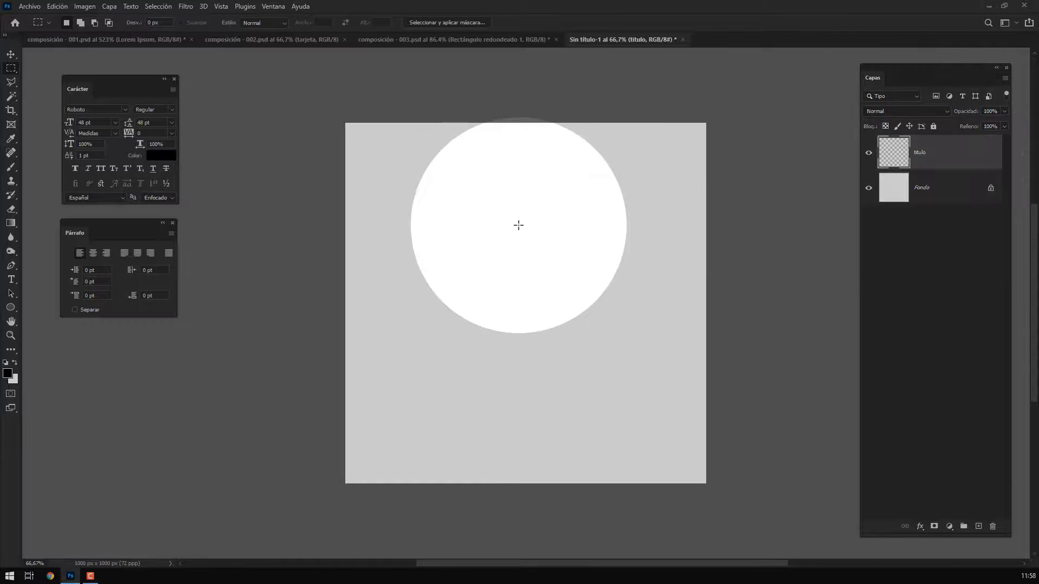
# - Set up the Type tool with a 48 pt font size and the dark red text color #9e0000
pyautogui.press('t')
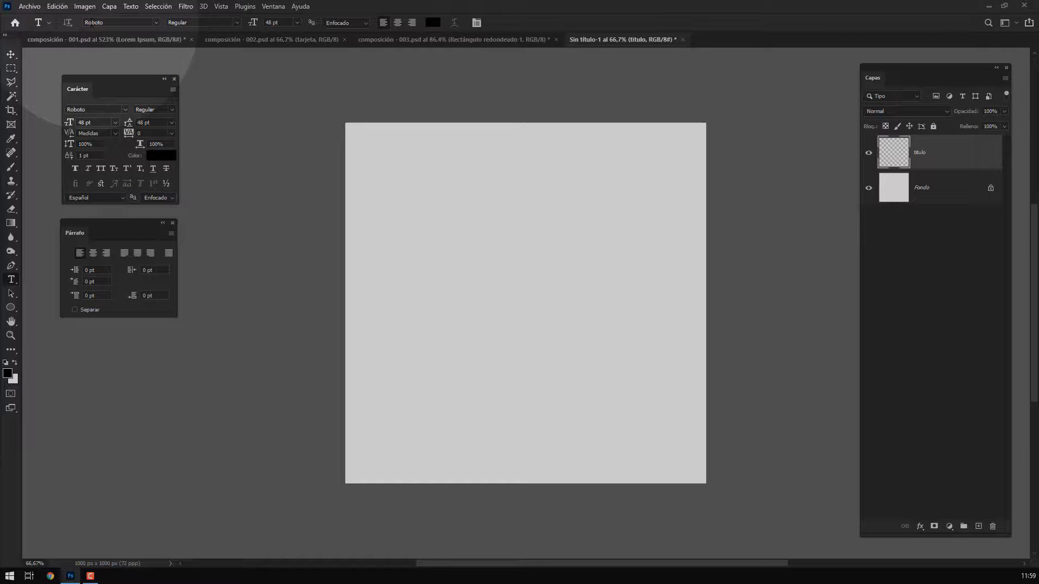
pyautogui.click(296, 23)
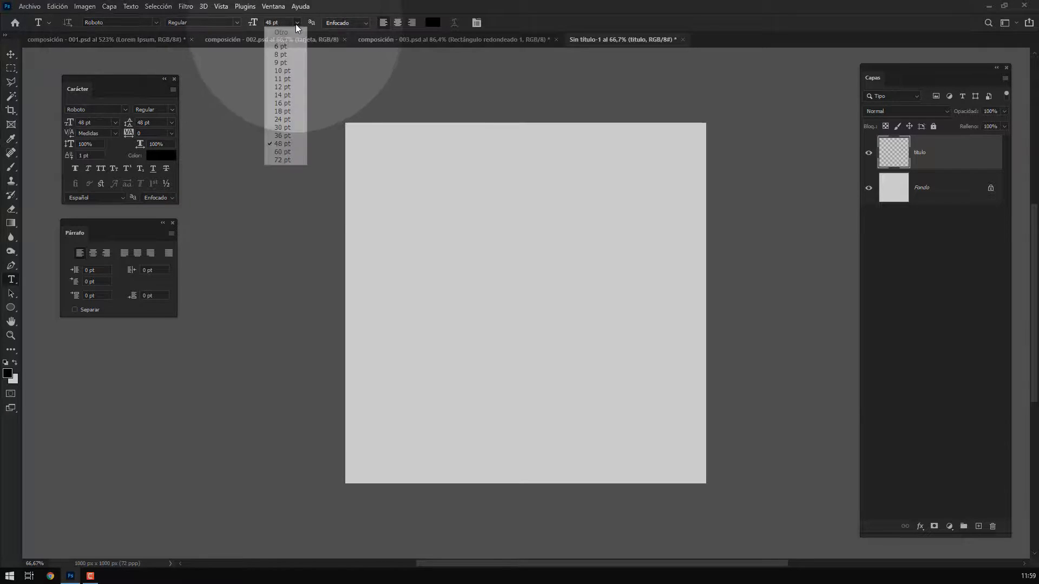
pyautogui.click(286, 143)
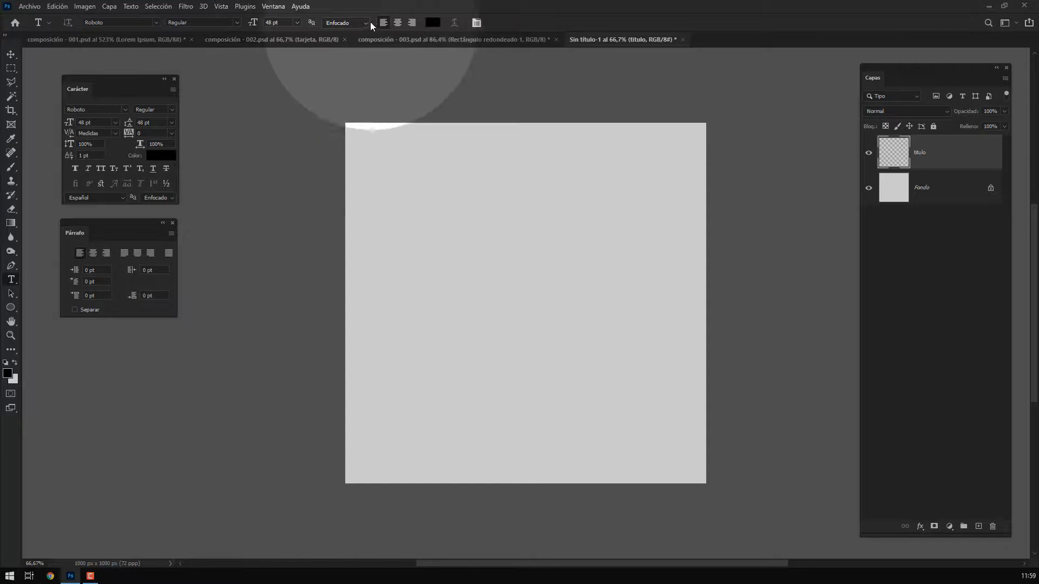
pyautogui.click(432, 23)
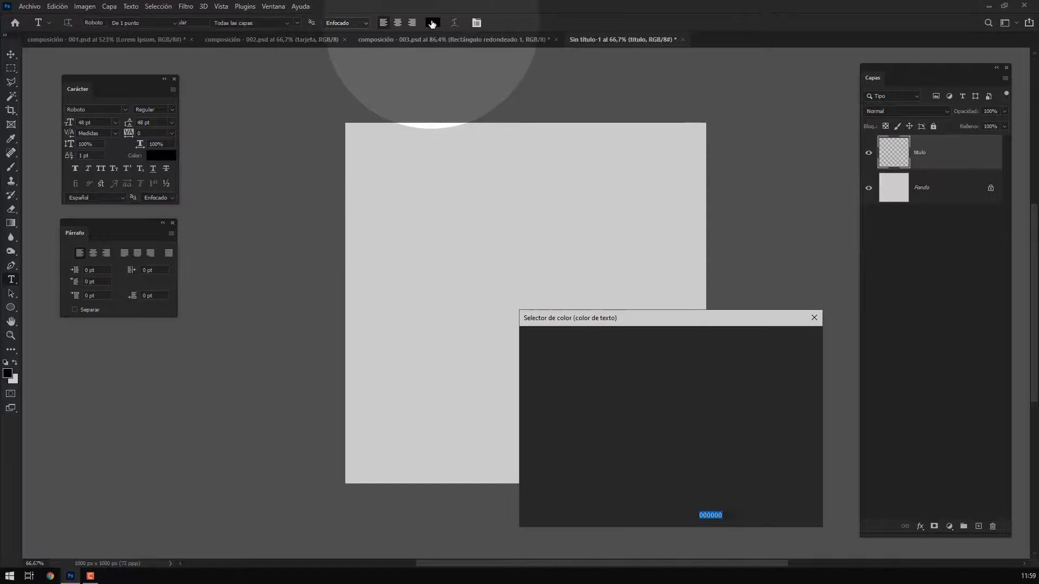
pyautogui.click(674, 395)
pyautogui.moveTo(642, 394); pyautogui.dragTo(668, 339)
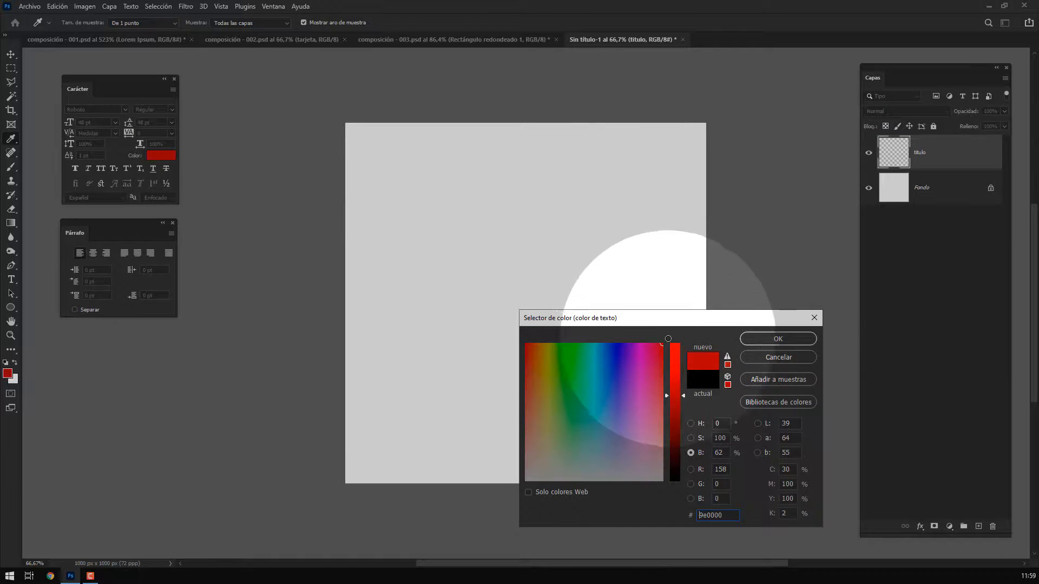
pyautogui.click(768, 339)
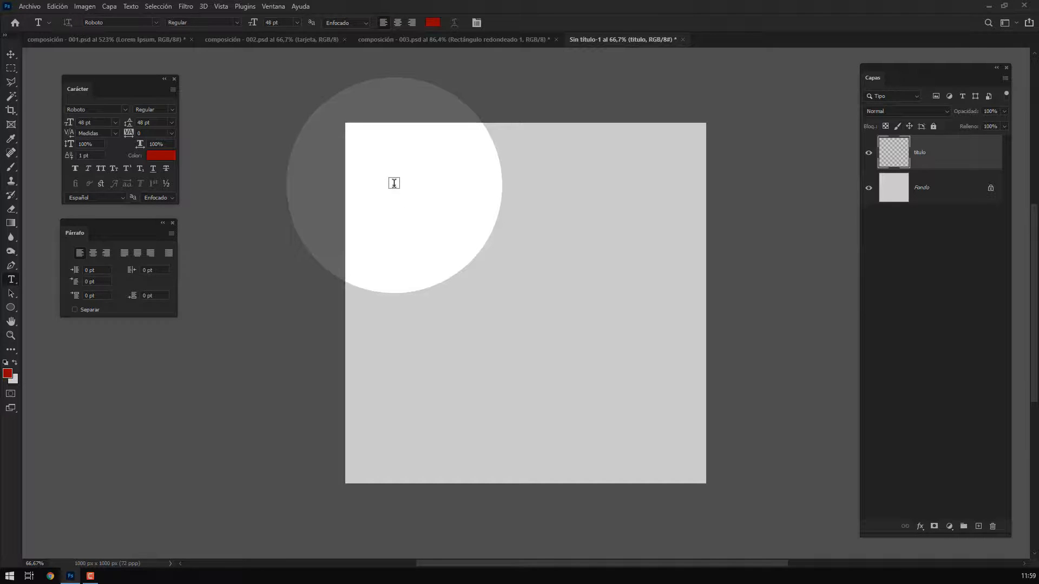
# - Draw a wide paragraph text box across the upper part of the canvas and commit its placeholder text
pyautogui.moveTo(393, 186); pyautogui.dragTo(641, 244)
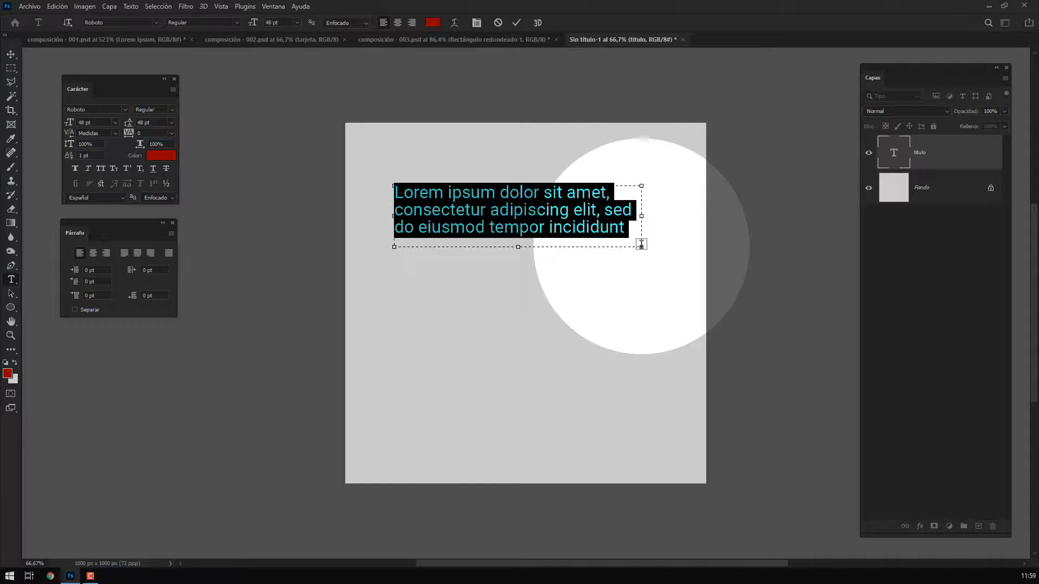
pyautogui.press('Escape')
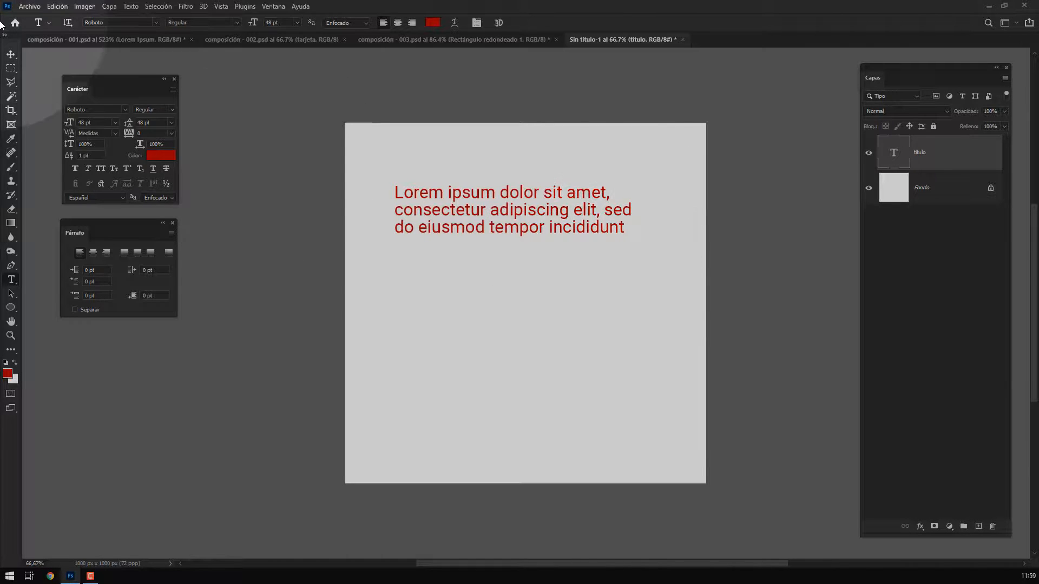
pyautogui.click(10, 54)
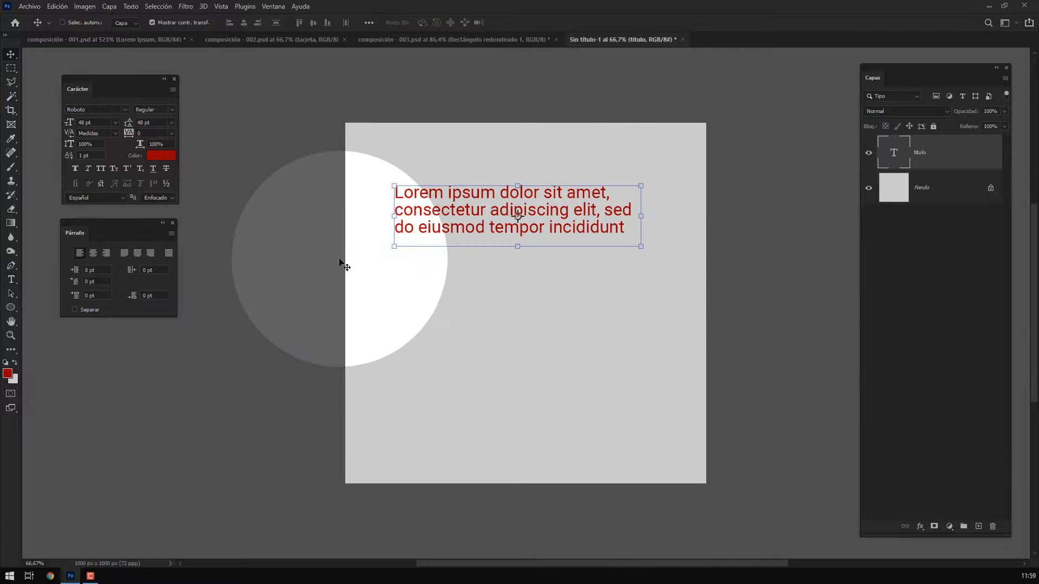
# - Replace the red placeholder text with "Mi titulo" and commit it
pyautogui.press('Return')
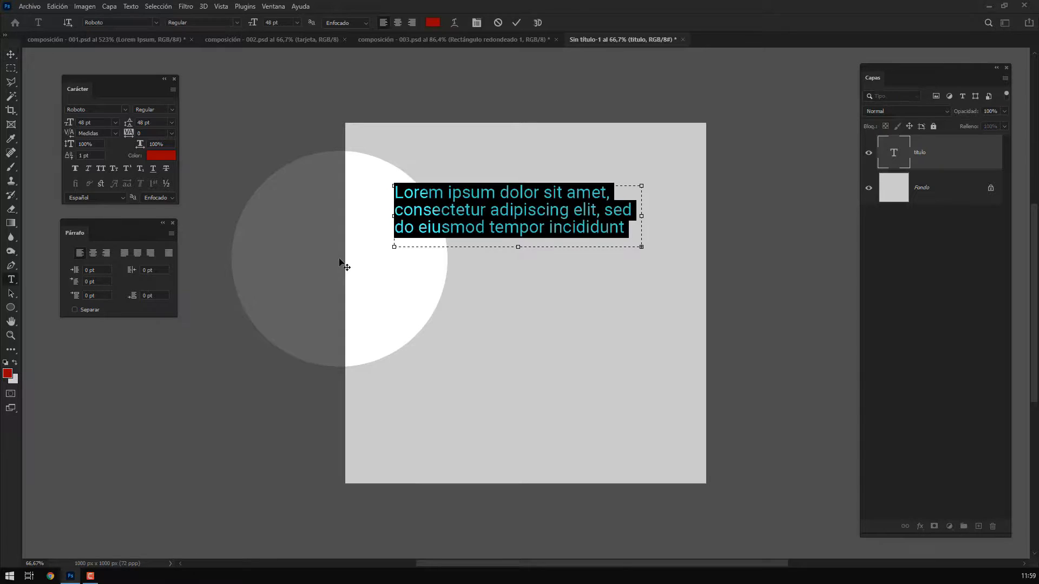
pyautogui.write('Mi título')
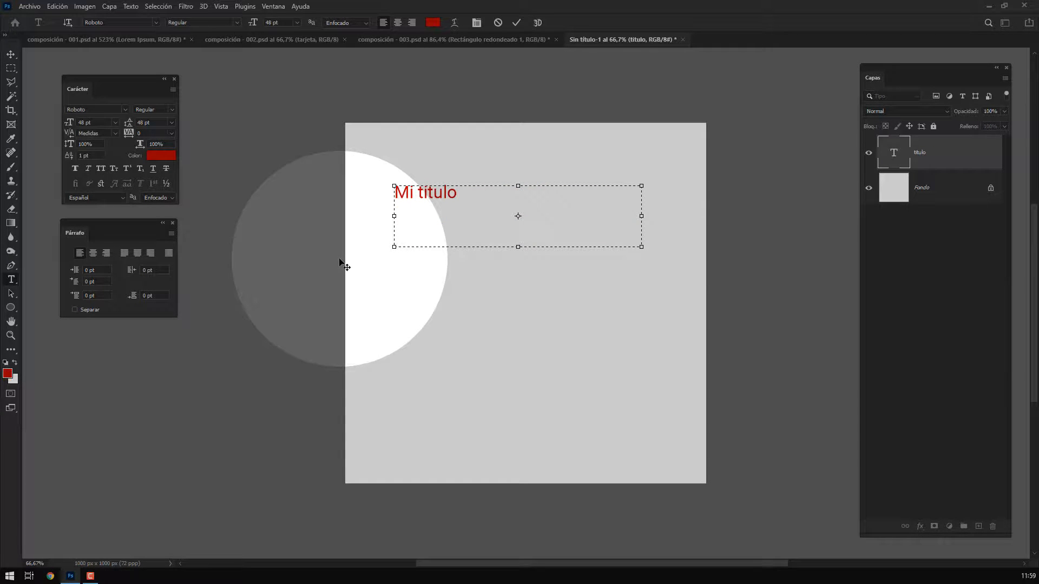
pyautogui.press('Escape')
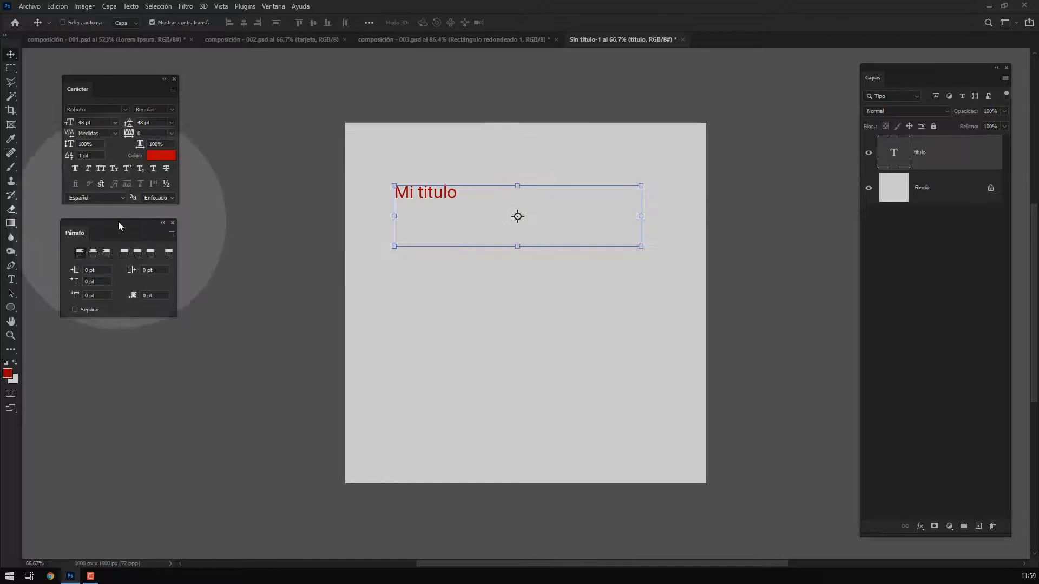
# - Apply faux bold to the "Mi titulo" text and convert it from paragraph text to point text
pyautogui.click(11, 280)
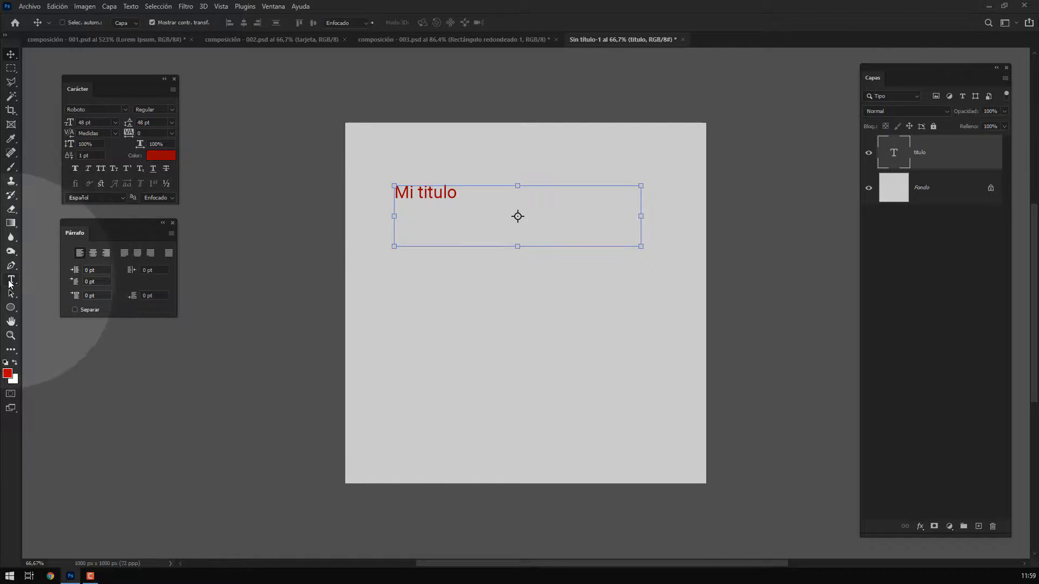
pyautogui.click(75, 168)
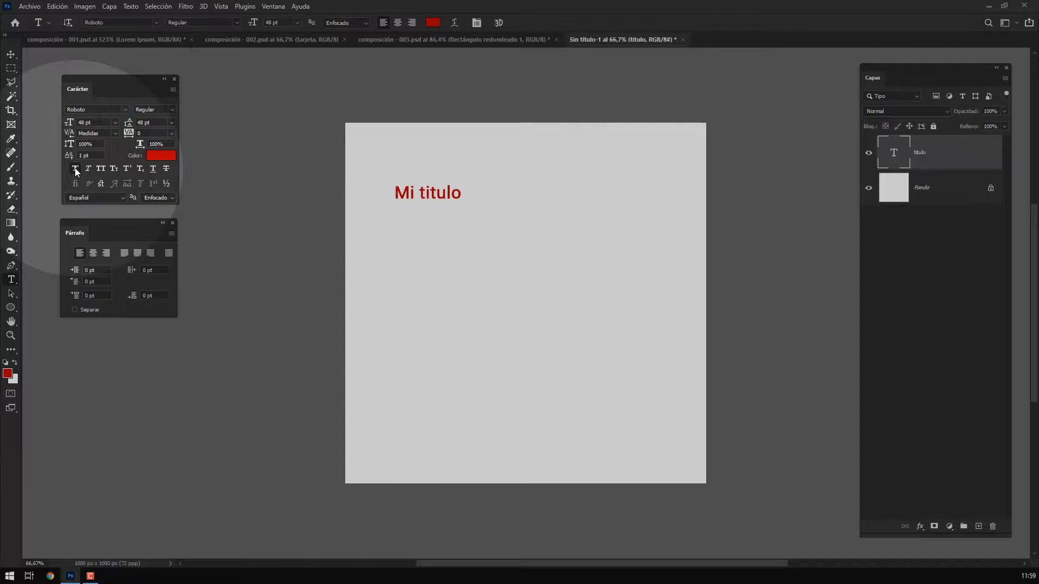
pyautogui.click(10, 54)
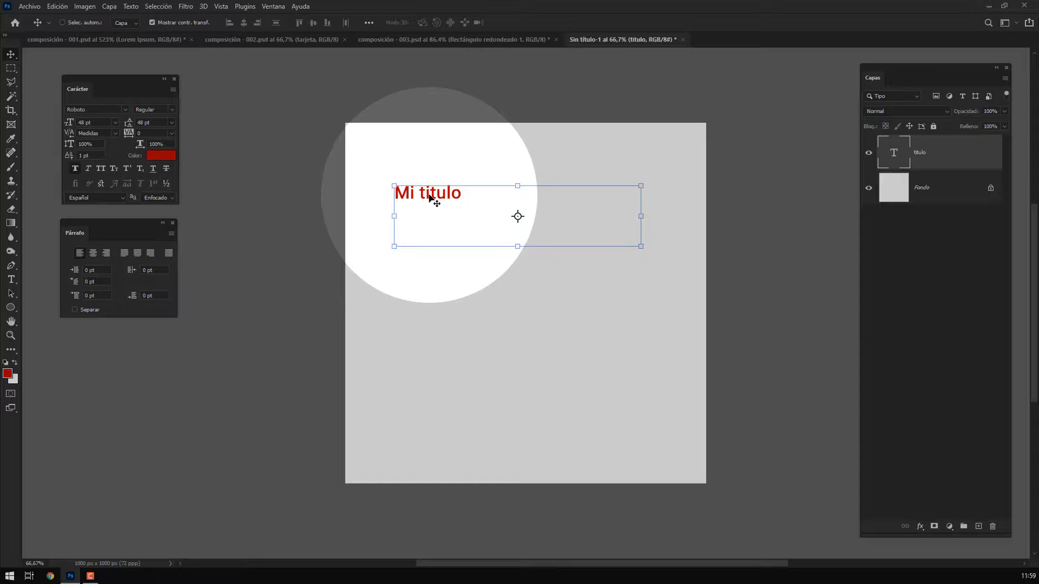
pyautogui.rightClick(957, 153)
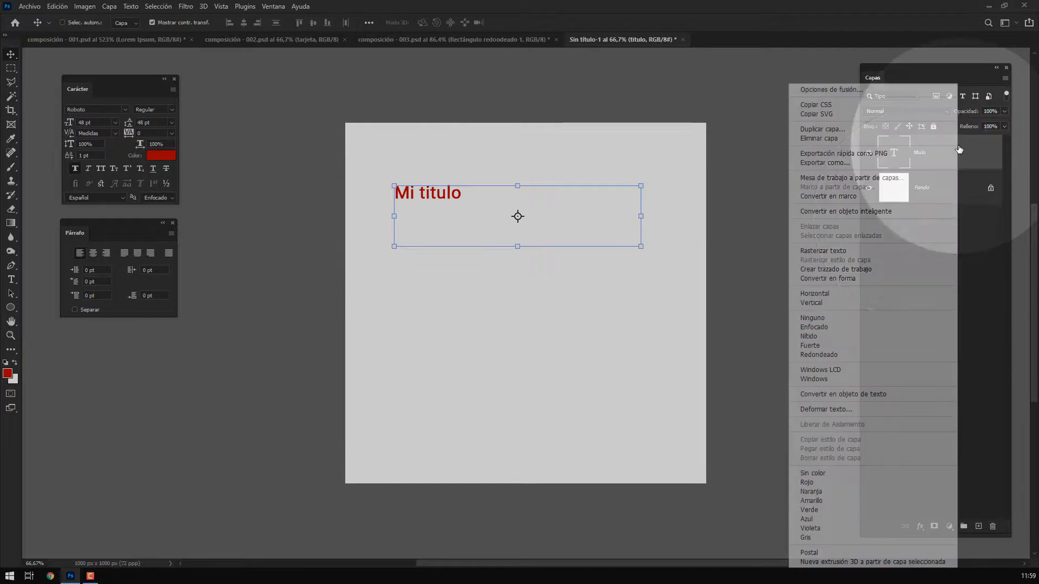
pyautogui.click(866, 394)
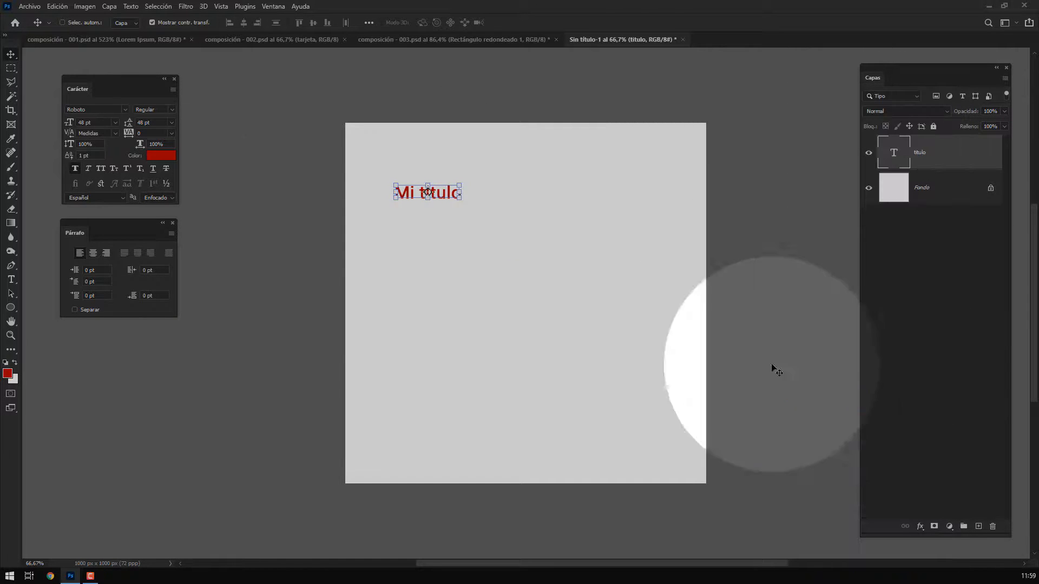
# - Duplicate the "Mi titulo" text directly below the original, keeping it vertically aligned
pyautogui.click(11, 68)
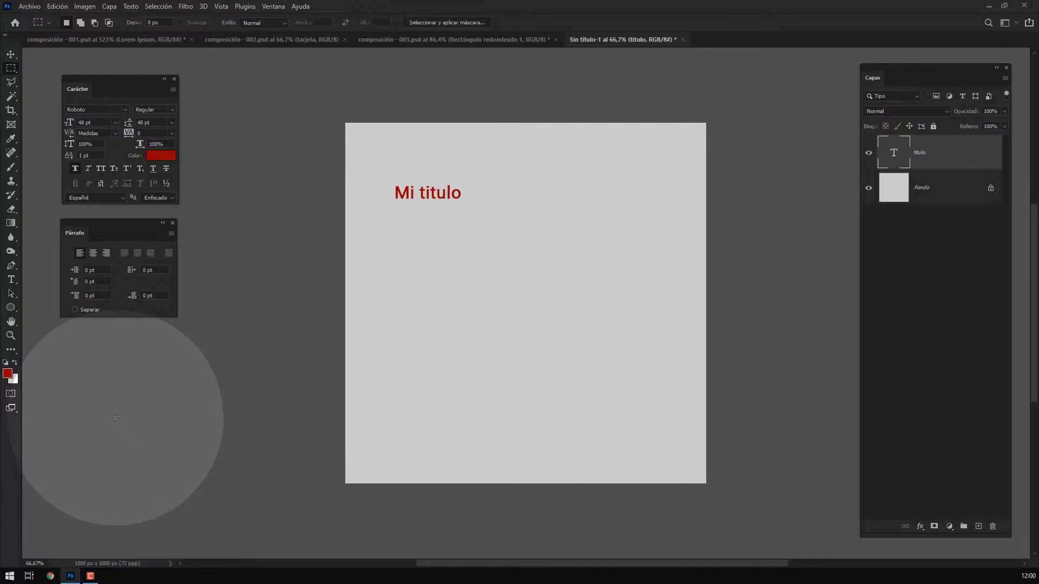
pyautogui.click(11, 55)
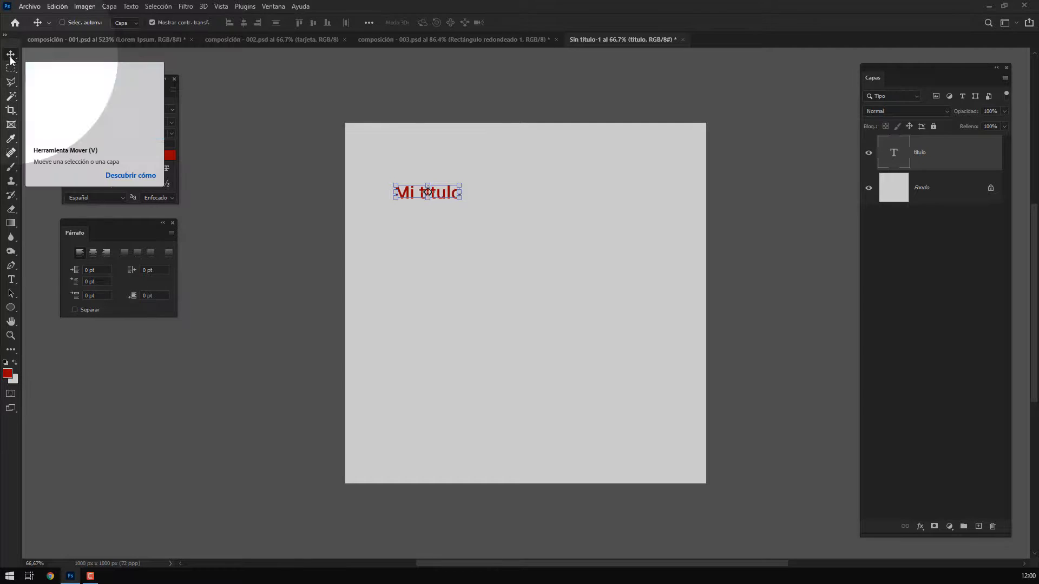
pyautogui.press('ctrl')
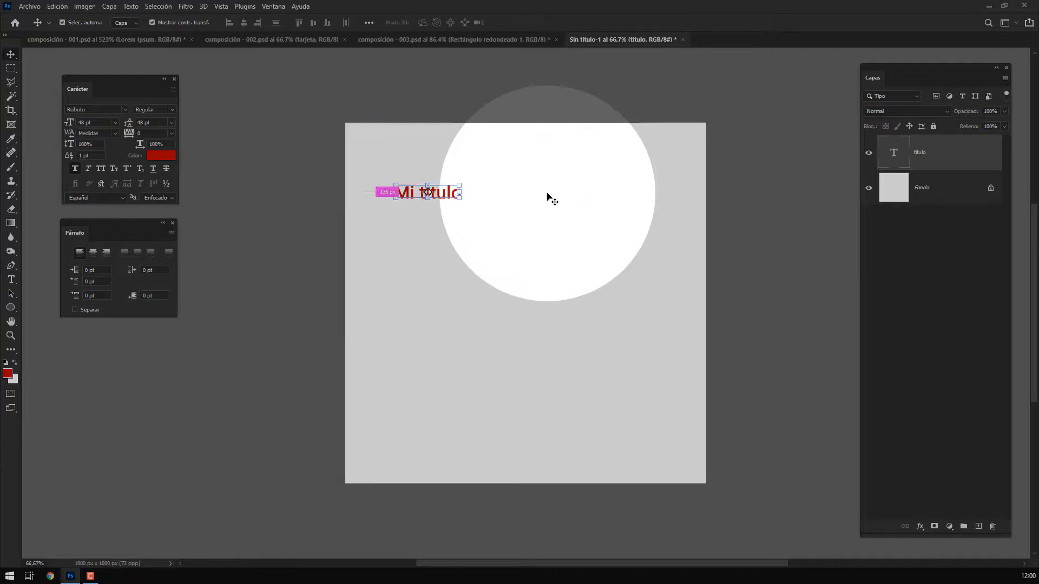
pyautogui.moveTo(537, 193)
pyautogui.mouseDown()
pyautogui.moveTo(521, 190)
pyautogui.moveTo(521, 203)
pyautogui.mouseUp()
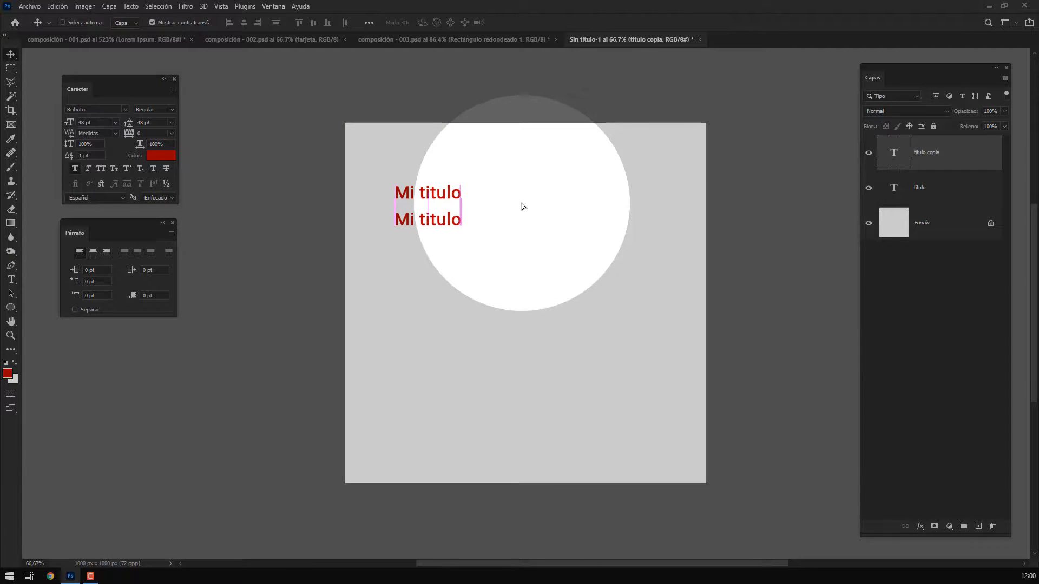
# - Remove faux bold from the lower "Mi titulo" copy and set its font size to 24 pt
pyautogui.press('t')
pyautogui.press('Return')
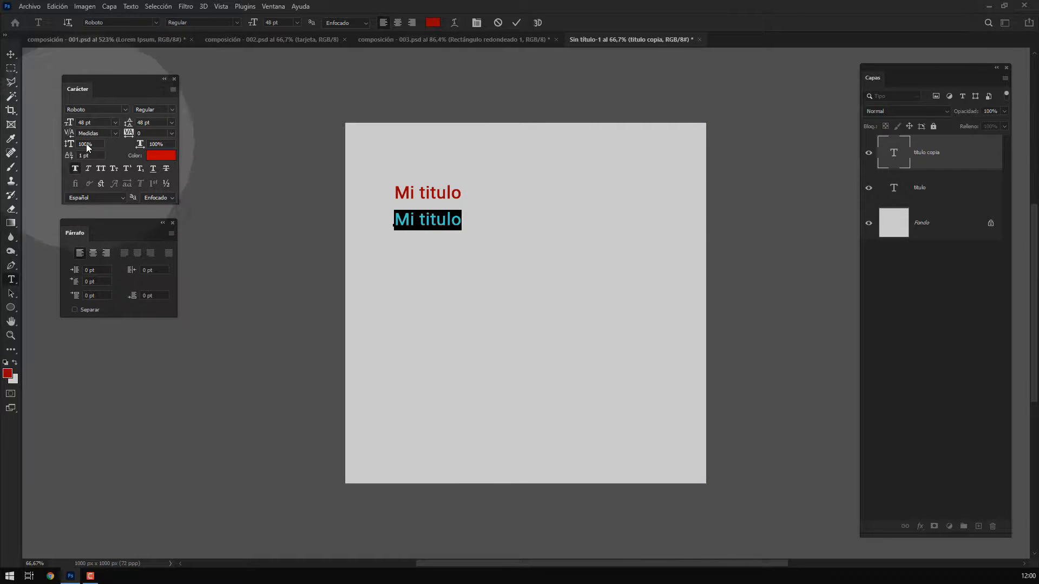
pyautogui.click(115, 122)
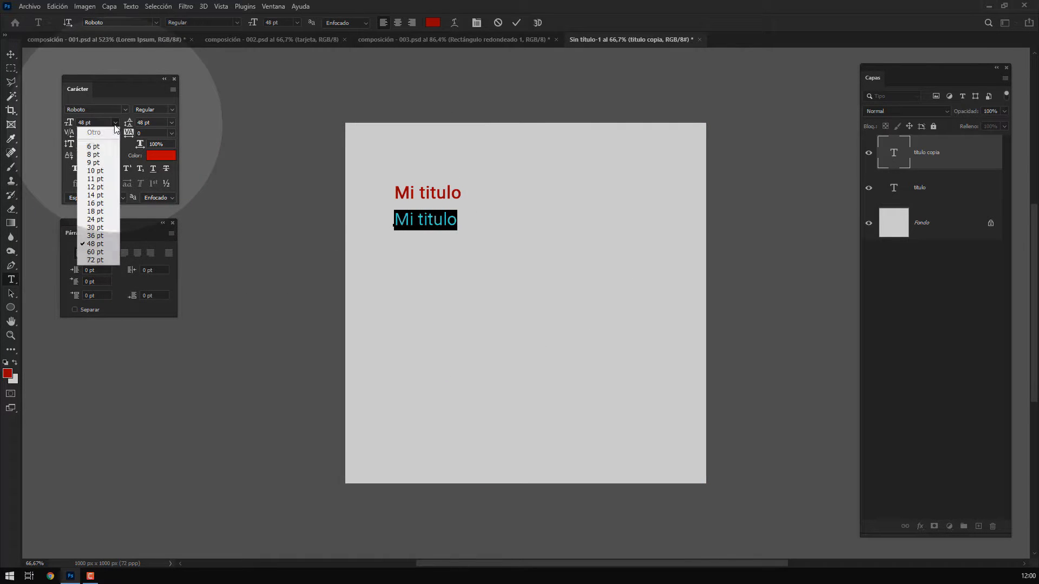
pyautogui.click(95, 219)
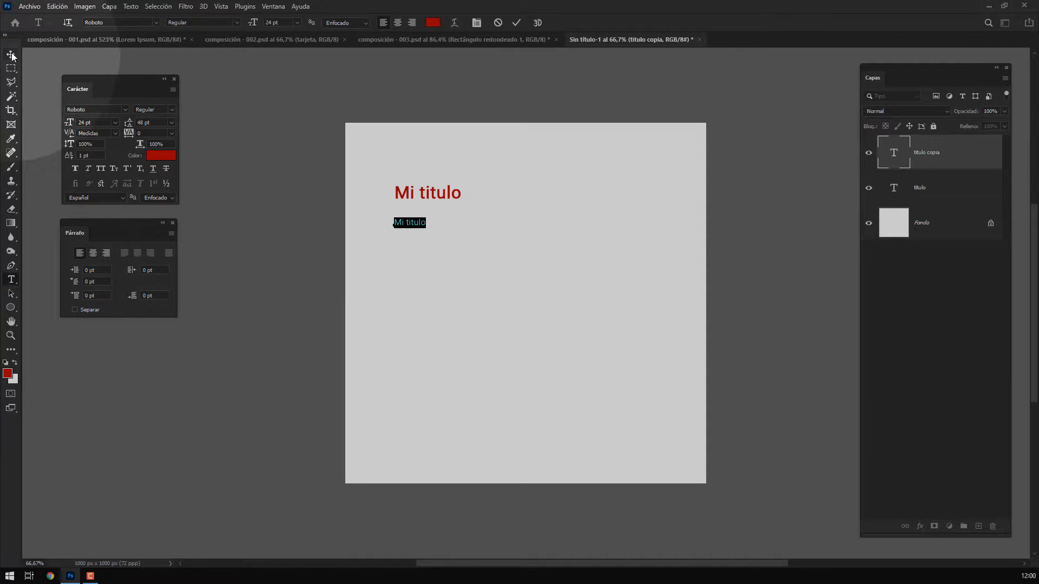
# - Convert the lower "Mi titulo" copy to paragraph text and enlarge its text box to about 681 × 230 px
pyautogui.click(12, 56)
pyautogui.rightClick(946, 164)
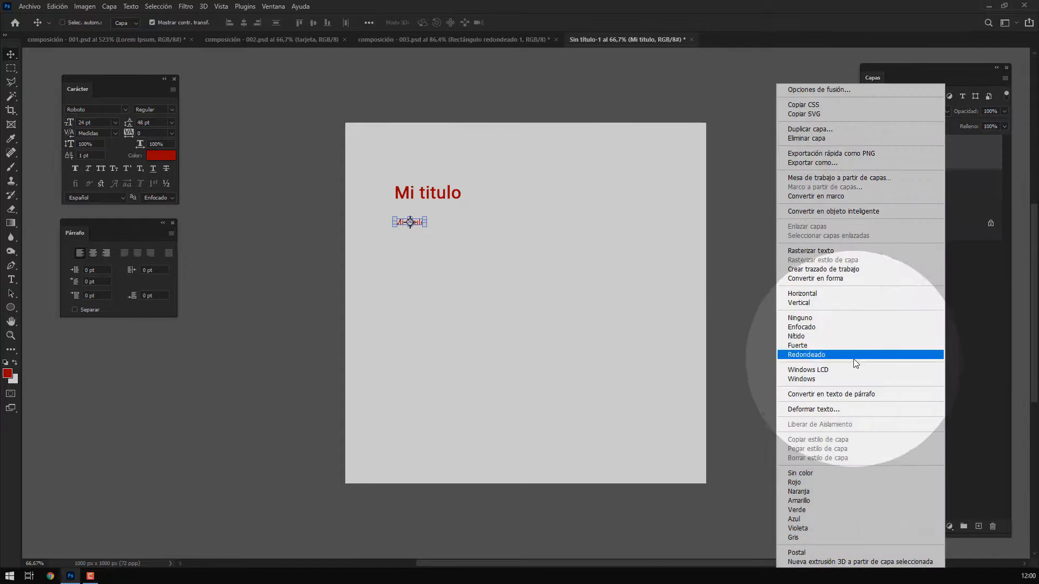
pyautogui.click(857, 394)
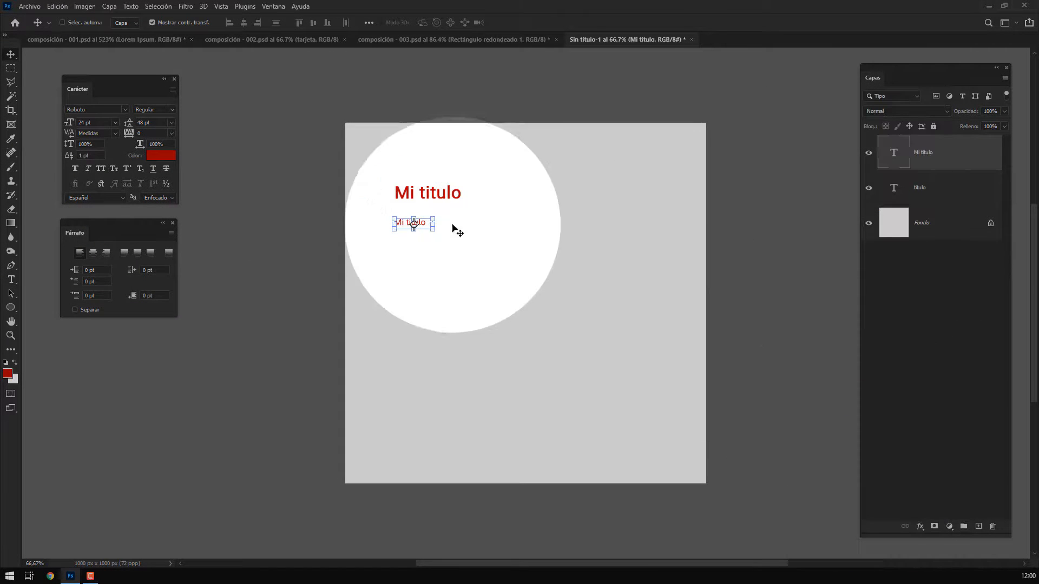
pyautogui.doubleClick(423, 239)
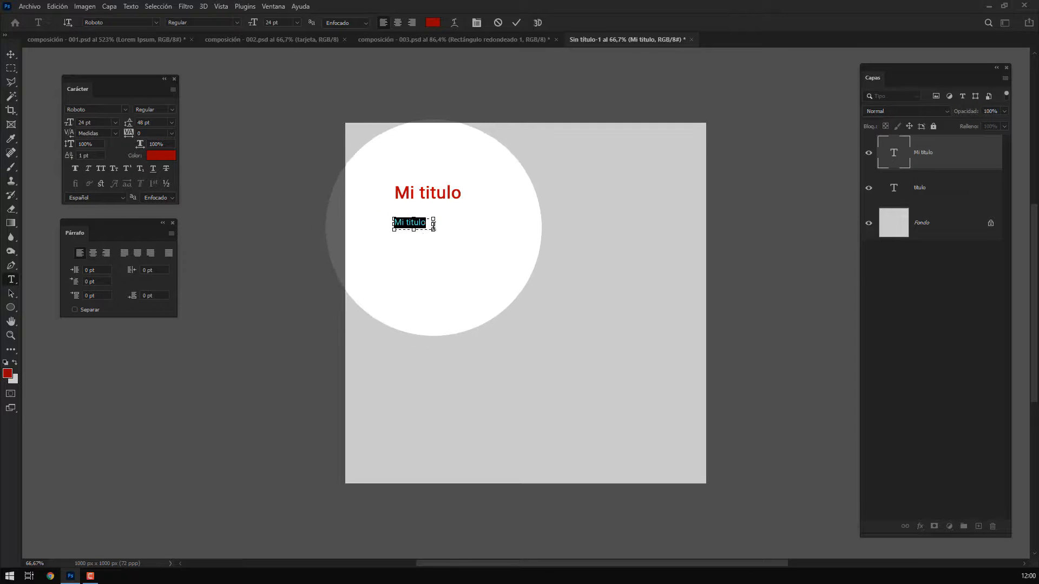
pyautogui.moveTo(433, 228); pyautogui.dragTo(640, 305)
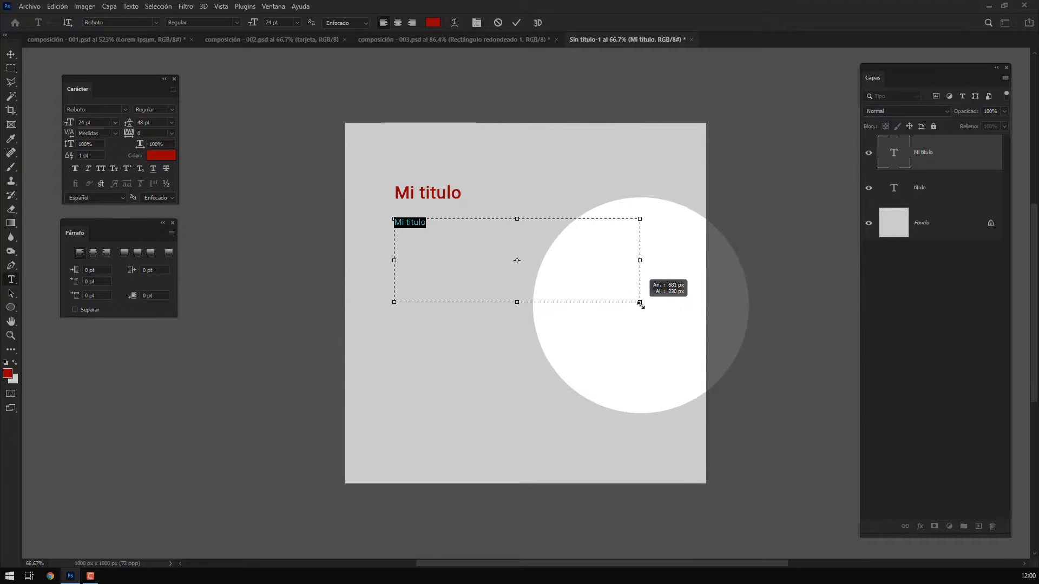
# - Replace the selected text in the lower box with Lorem Ipsum placeholder text and commit it
pyautogui.click(131, 6)
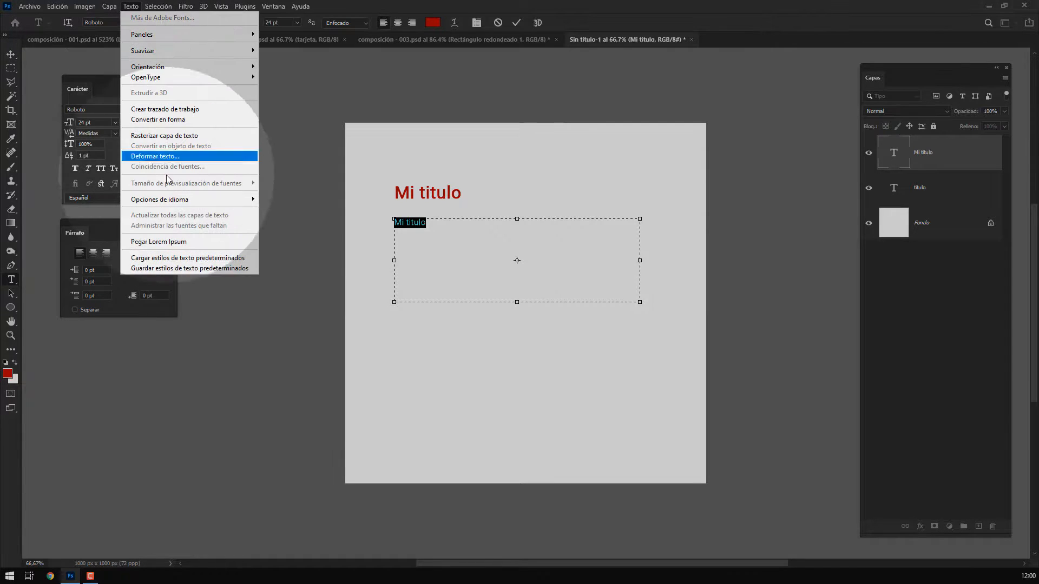
pyautogui.click(162, 241)
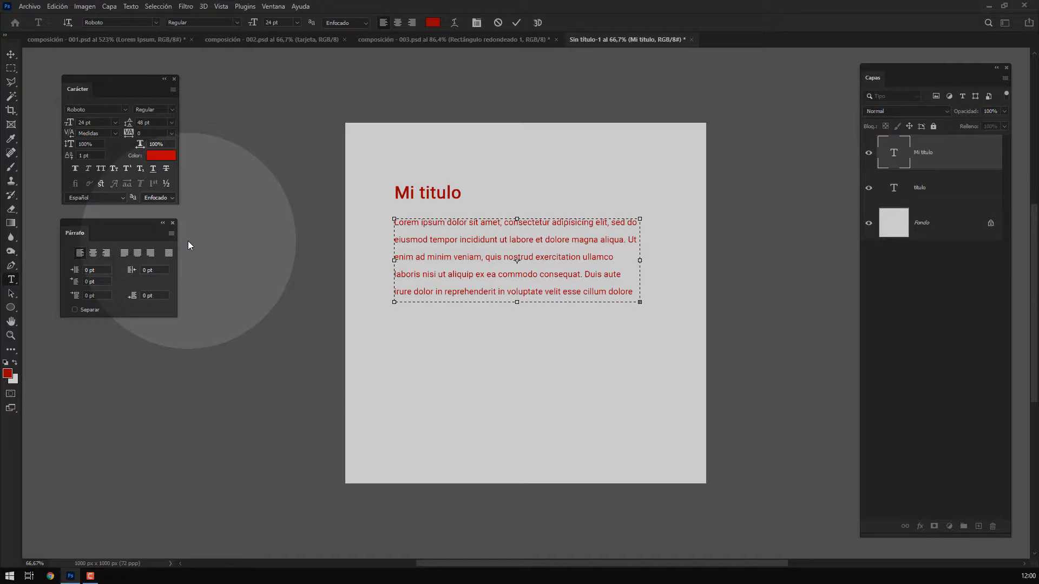
pyautogui.hotkey('ctrl', 'Return')
pyautogui.press('Return')
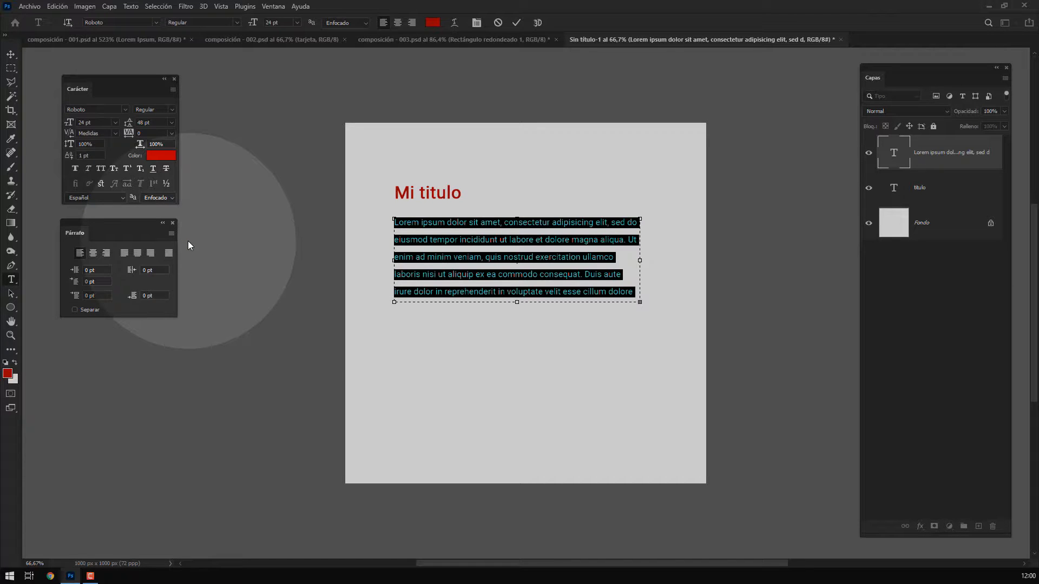
# - Set the Lorem Ipsum paragraph's font size to 26 pt and its leading to 37 pt, and commit the text
pyautogui.hotkey('alt', 'Up')
pyautogui.hotkey('alt', 'Up')
pyautogui.hotkey('alt', 'Up')
pyautogui.hotkey('alt', 'Up')
pyautogui.hotkey('alt', 'Up')
pyautogui.hotkey('alt', 'Up')
pyautogui.hotkey('alt', 'Up')
pyautogui.hotkey('alt', 'Up')
pyautogui.hotkey('alt', 'Up')
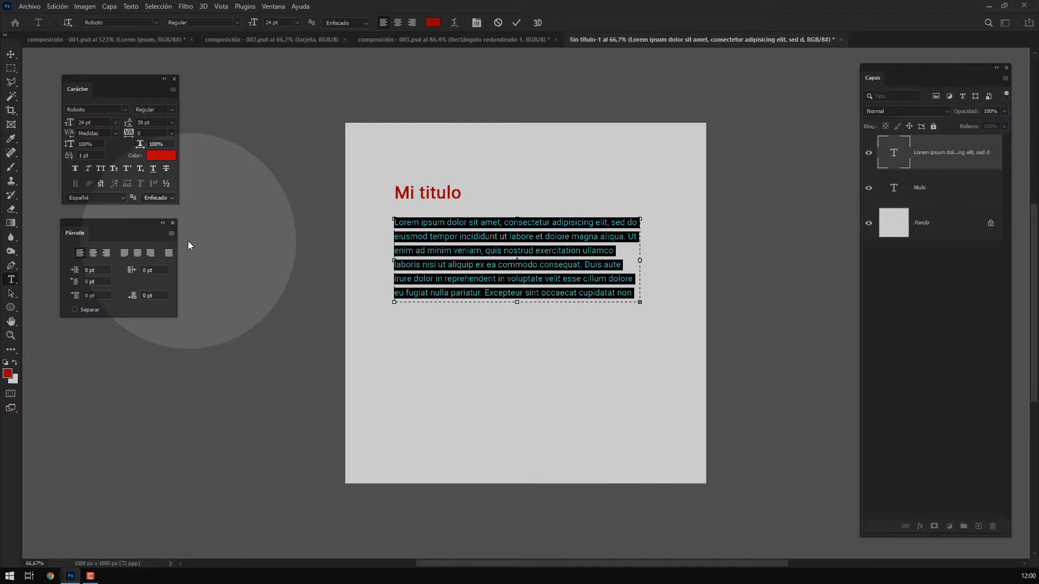
pyautogui.hotkey('alt', 'Up')
pyautogui.hotkey('alt', 'Up')
pyautogui.hotkey('alt', 'Up')
pyautogui.hotkey('alt', 'Up')
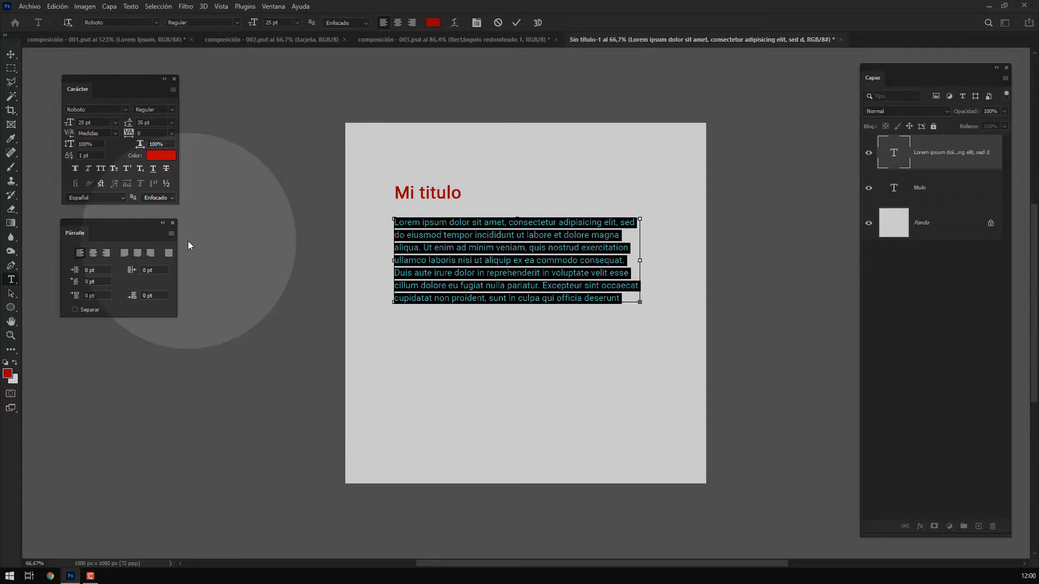
pyautogui.hotkey('ctrl', 'shift', '.')
pyautogui.hotkey('alt', 'Down')
pyautogui.hotkey('alt', 'Down')
pyautogui.hotkey('alt', 'Down')
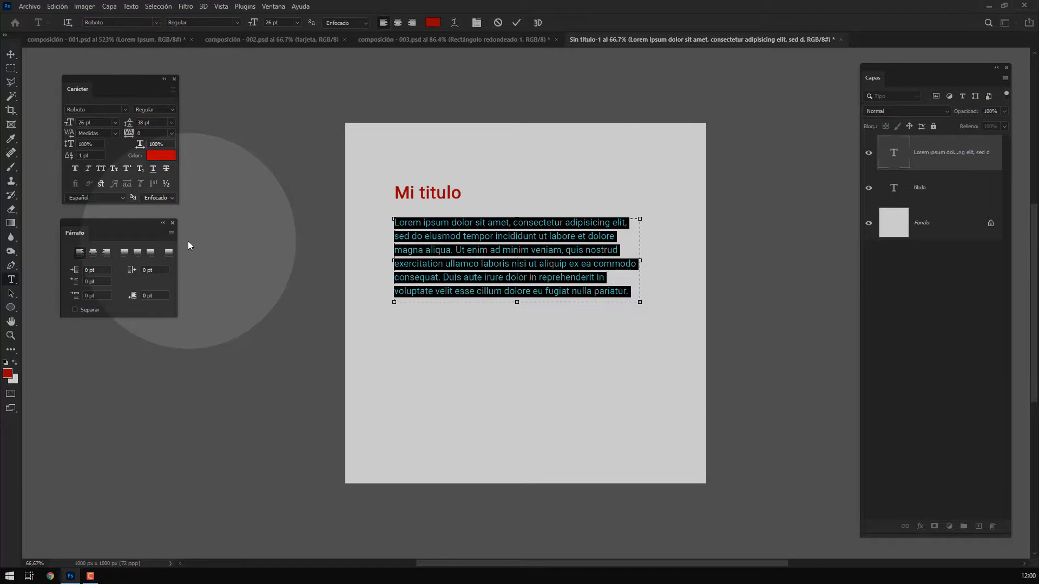
pyautogui.hotkey('alt', 'Up')
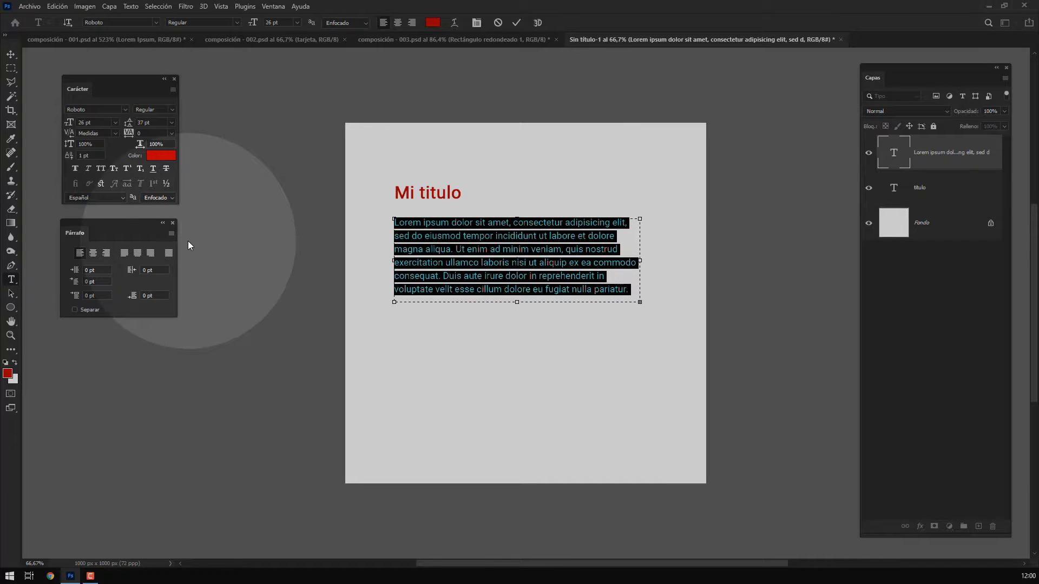
pyautogui.hotkey('ctrl', 'Return')
pyautogui.press('v')
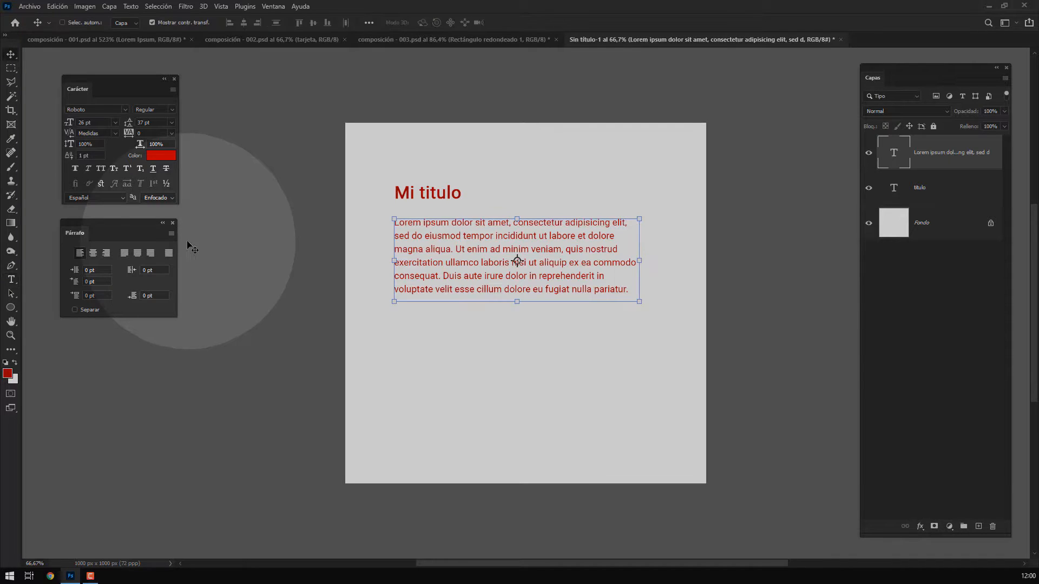
# - Trim the Lorem Ipsum paragraph so it ends with "Duis aute irure dolor." and commit the edit
pyautogui.press('t')
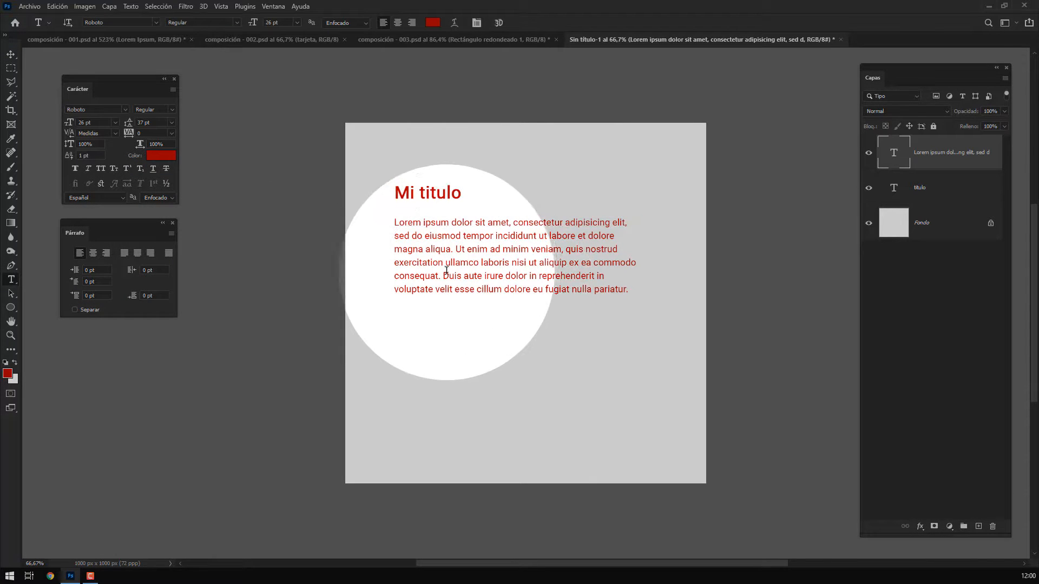
pyautogui.moveTo(525, 278); pyautogui.dragTo(357, 208)
pyautogui.hotkey('ctrl', 'c')
pyautogui.hotkey('ctrl', 'a')
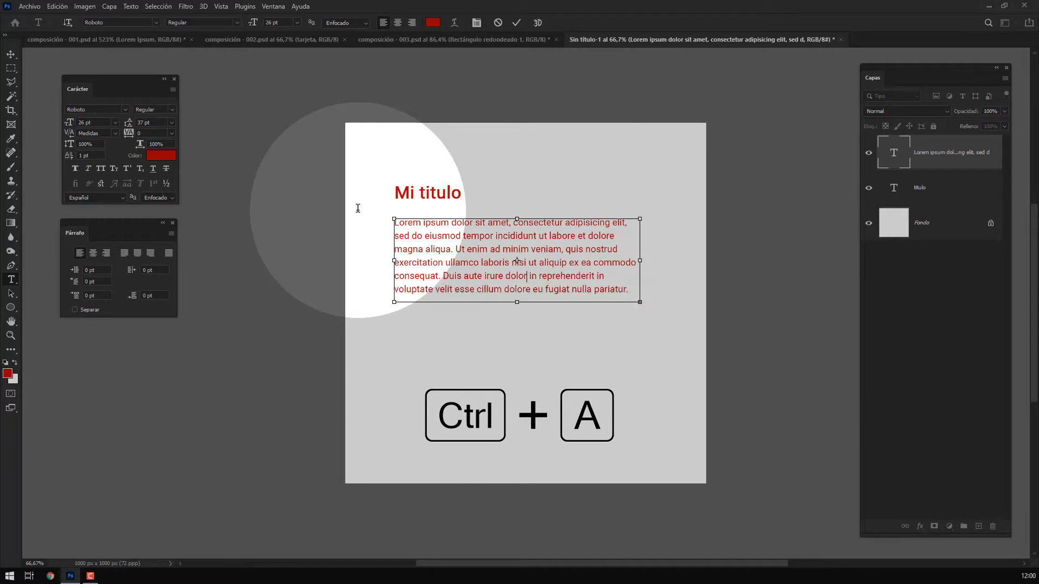
pyautogui.hotkey('ctrl', 'v')
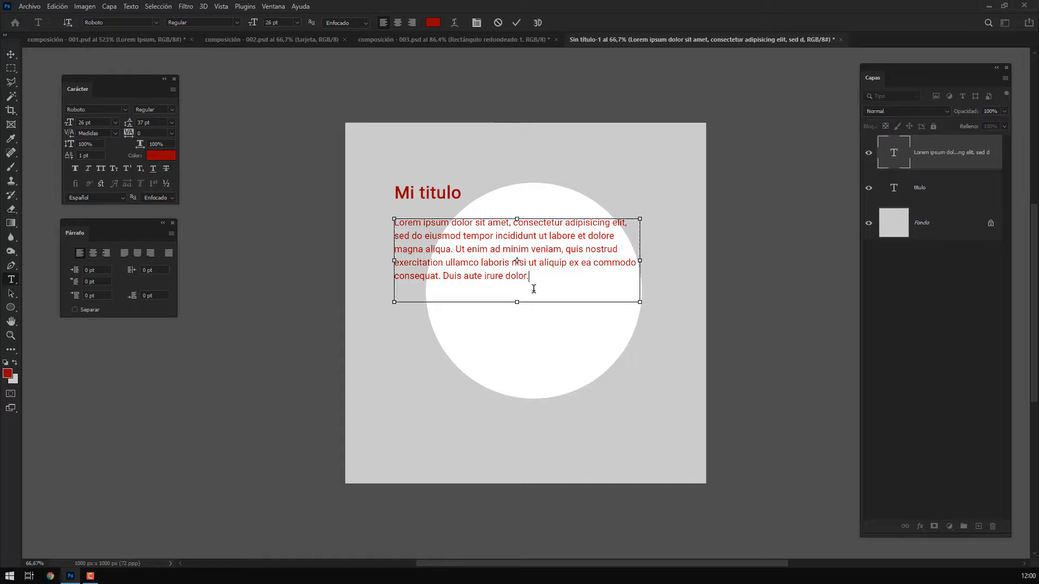
pyautogui.press('Escape')
# - Set the Lorem Ipsum paragraph's text color to black (#000000) and its layer opacity to 80%
pyautogui.click(432, 22)
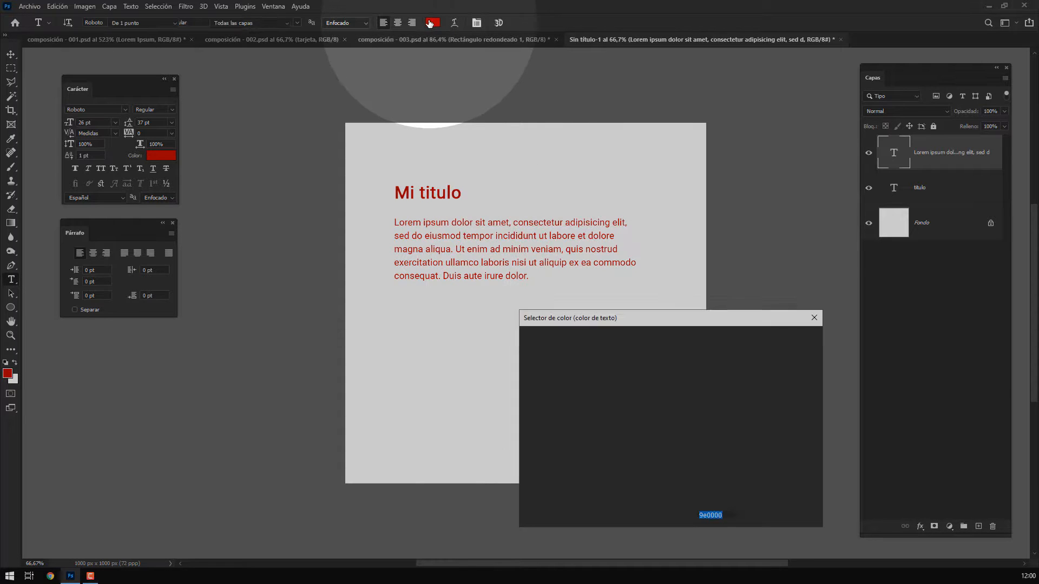
pyautogui.click(675, 479)
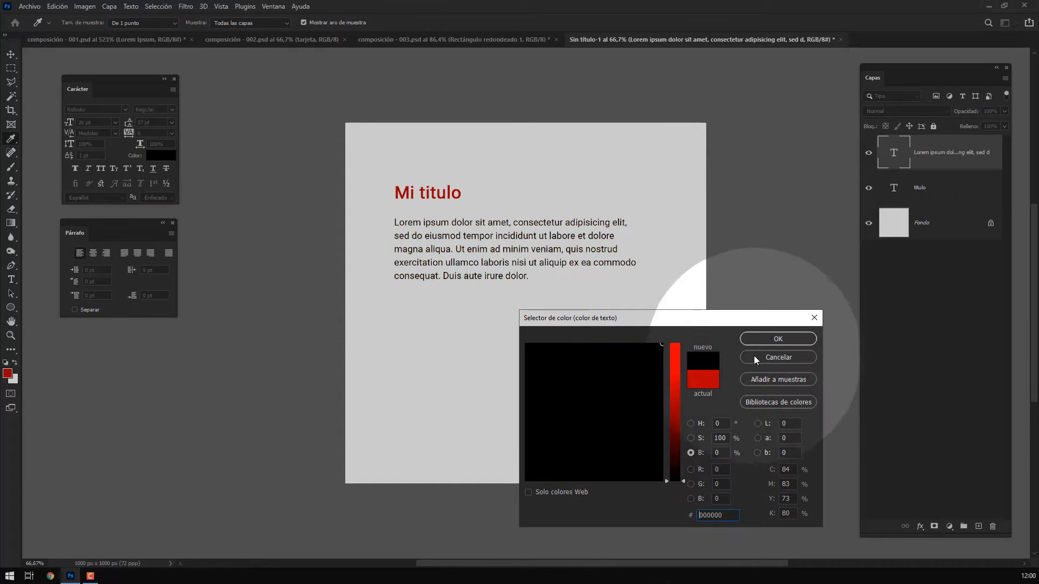
pyautogui.click(761, 336)
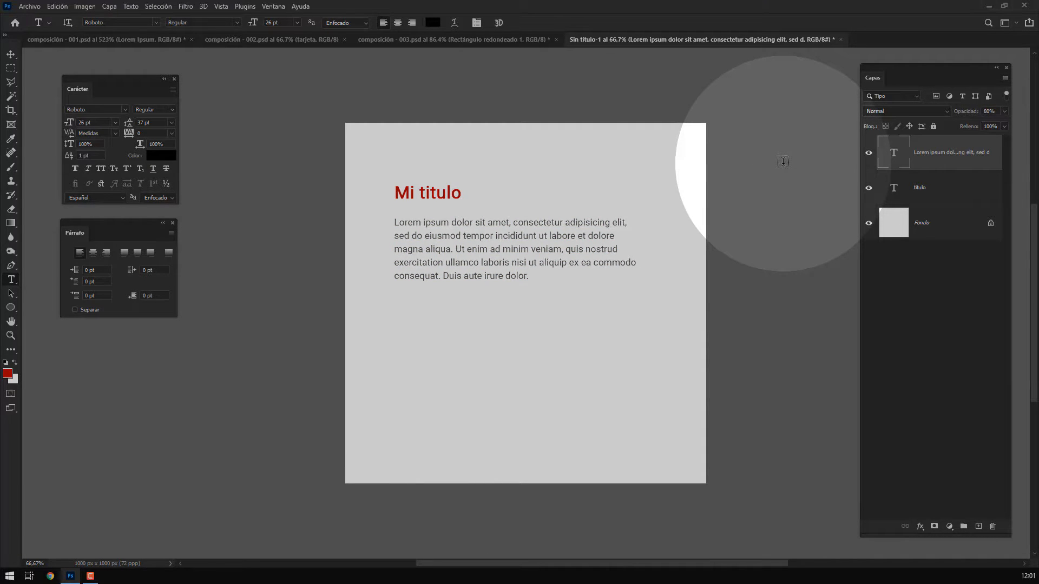
pyautogui.press('Return')
pyautogui.press('Escape')
# - Rename the Lorem Ipsum layer as "contenido" and move it below the "titulo" layer
pyautogui.doubleClick(930, 153)
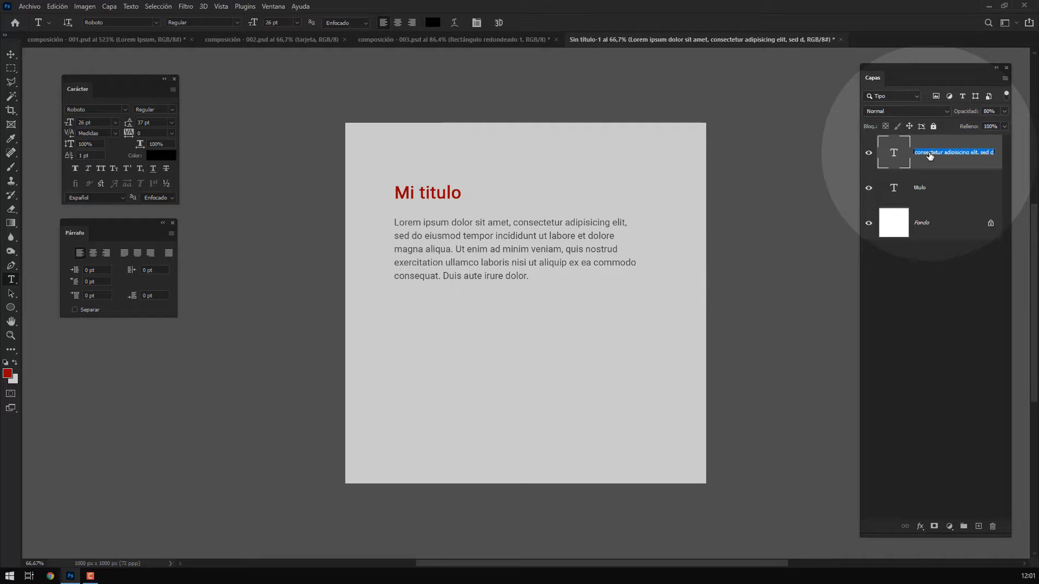
pyautogui.write('contenido')
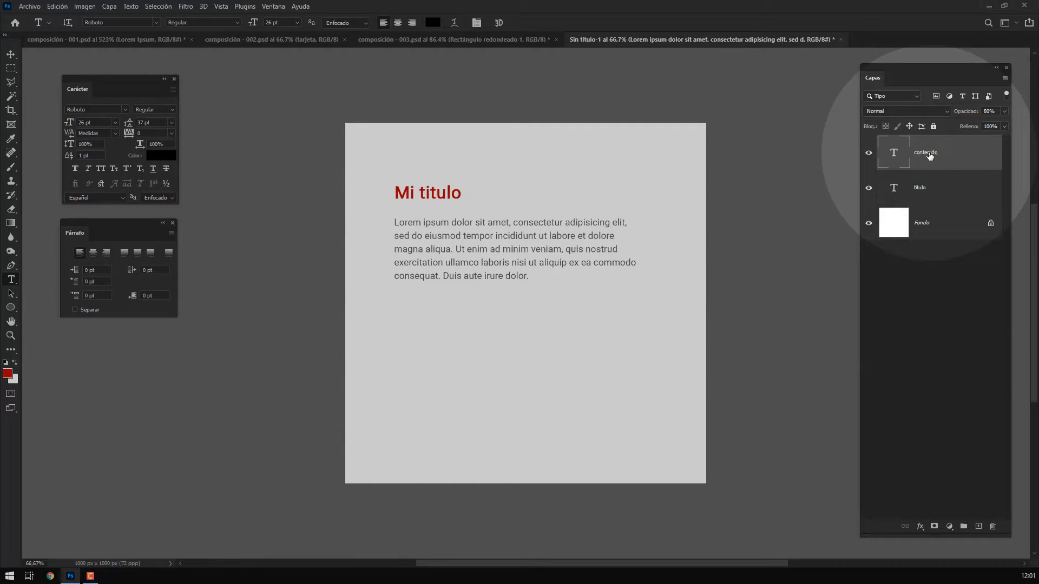
pyautogui.moveTo(929, 156); pyautogui.dragTo(920, 205)
# - Group the "titulo" and "contenido" layers, name the group "informaicón", and expand it
pyautogui.keyDown('shift'); pyautogui.click(933, 166); pyautogui.keyUp('shift')
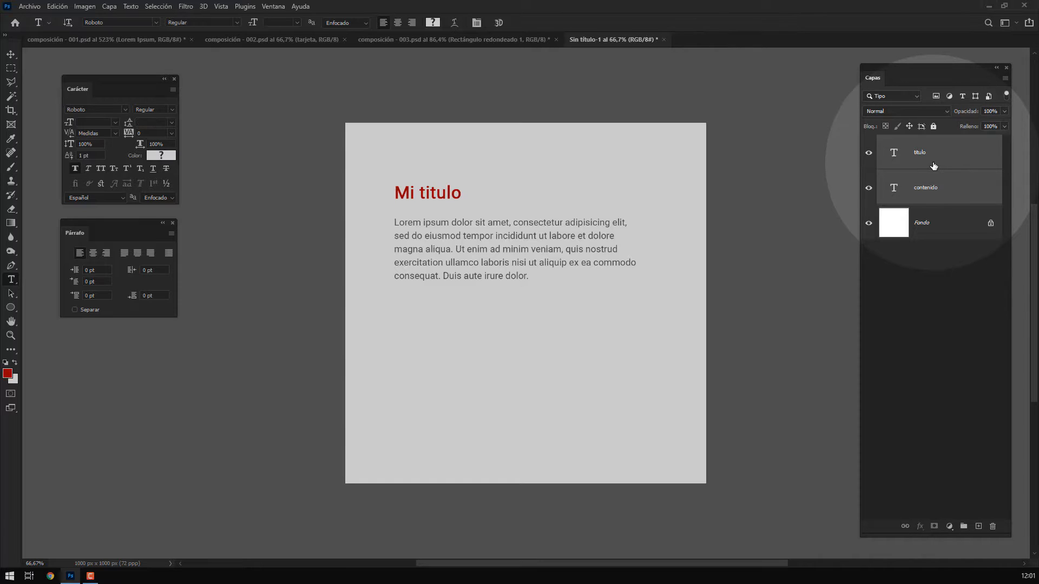
pyautogui.hotkey('ctrl', 'g')
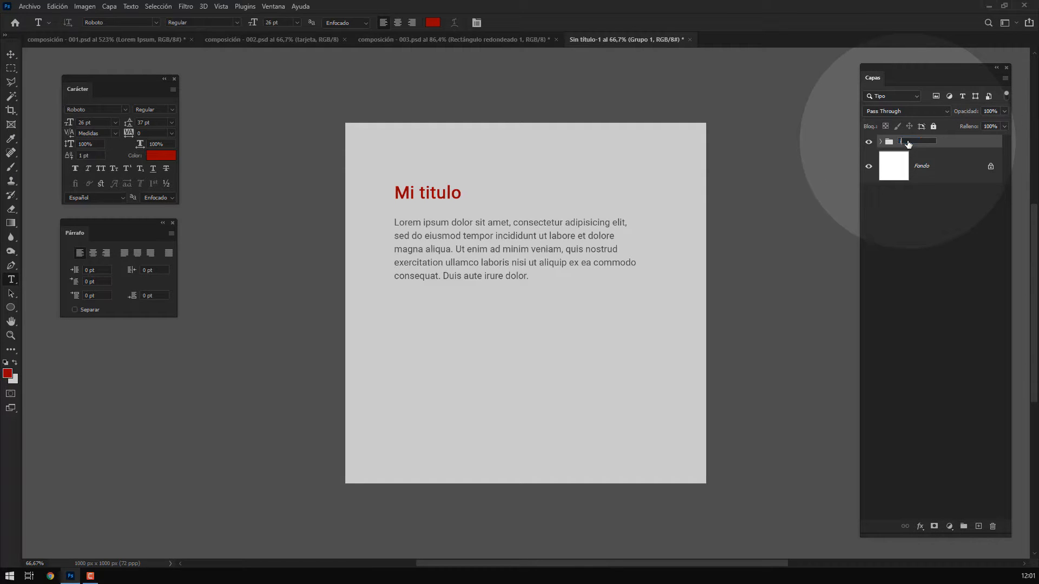
pyautogui.press('Return')
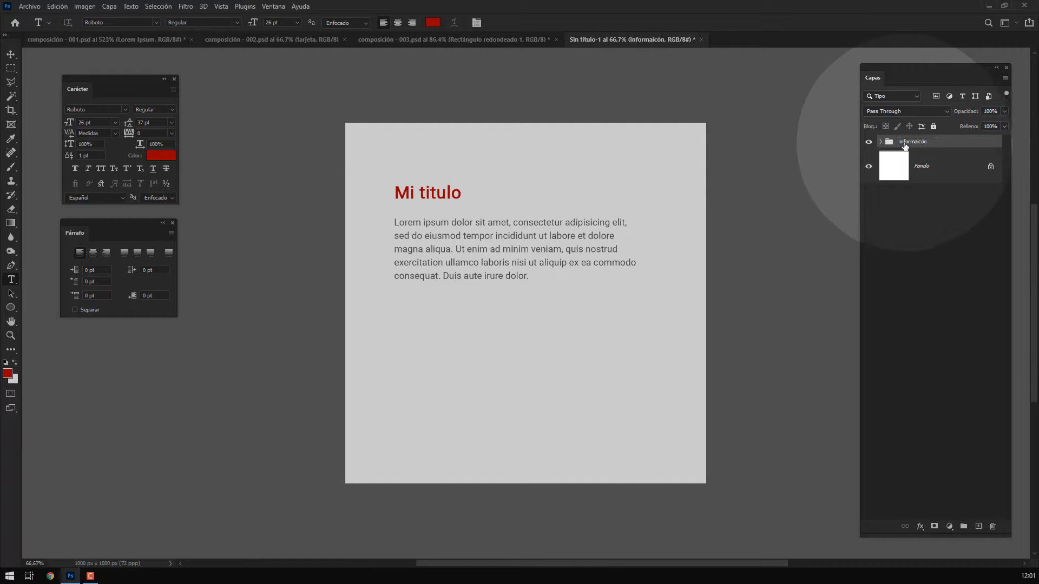
pyautogui.click(881, 142)
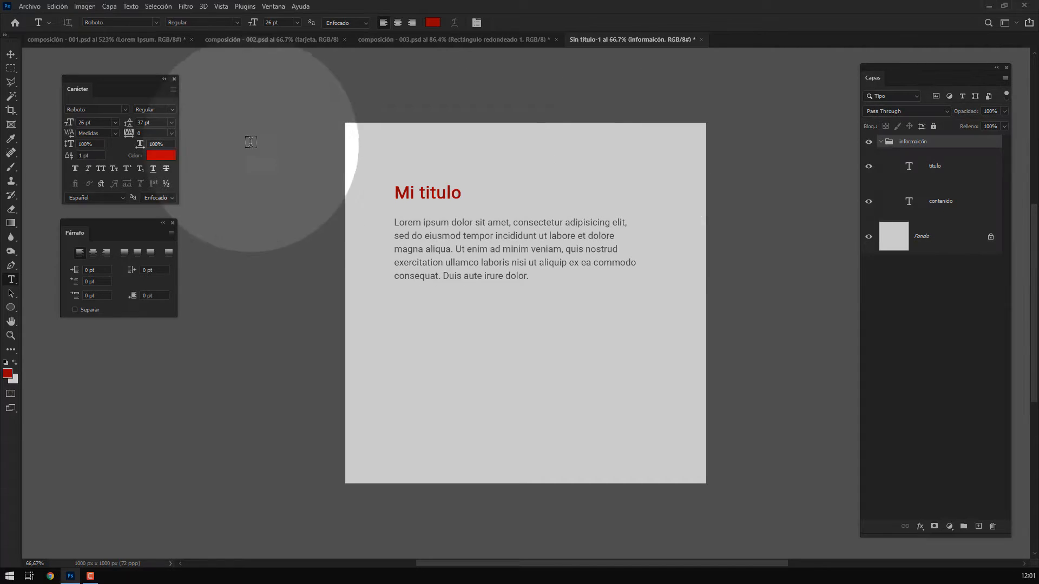
# - With the Move tool, select the "titulo" layer and then the "contenido" layer directly from the canvas
pyautogui.click(10, 54)
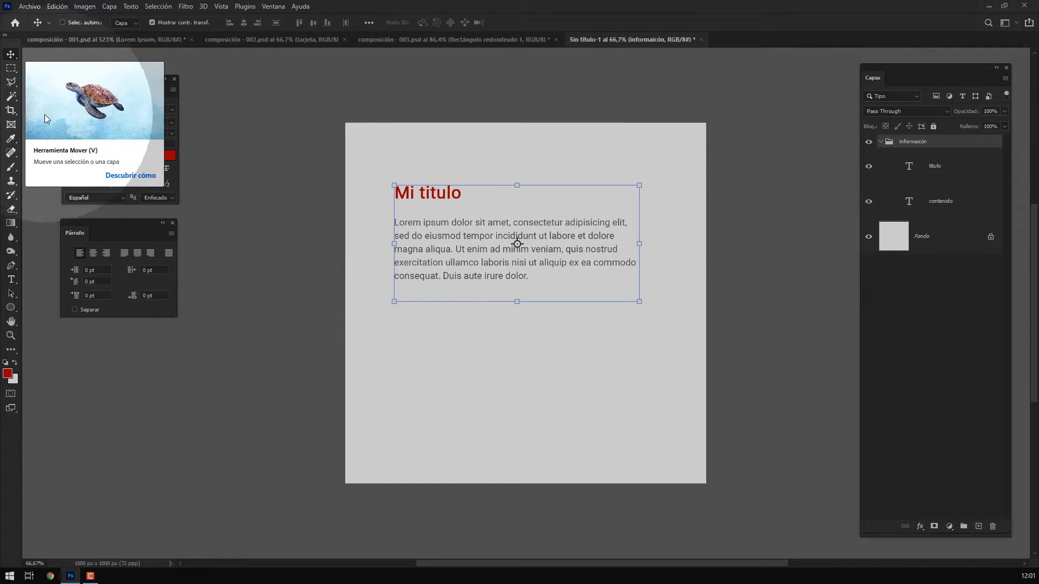
pyautogui.rightClick(423, 197)
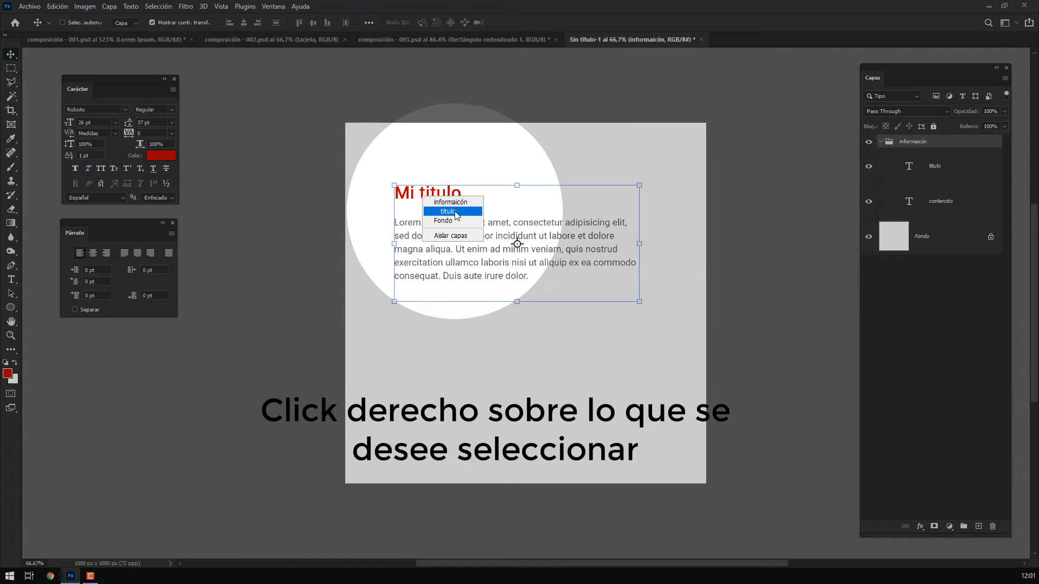
pyautogui.click(447, 211)
pyautogui.rightClick(470, 236)
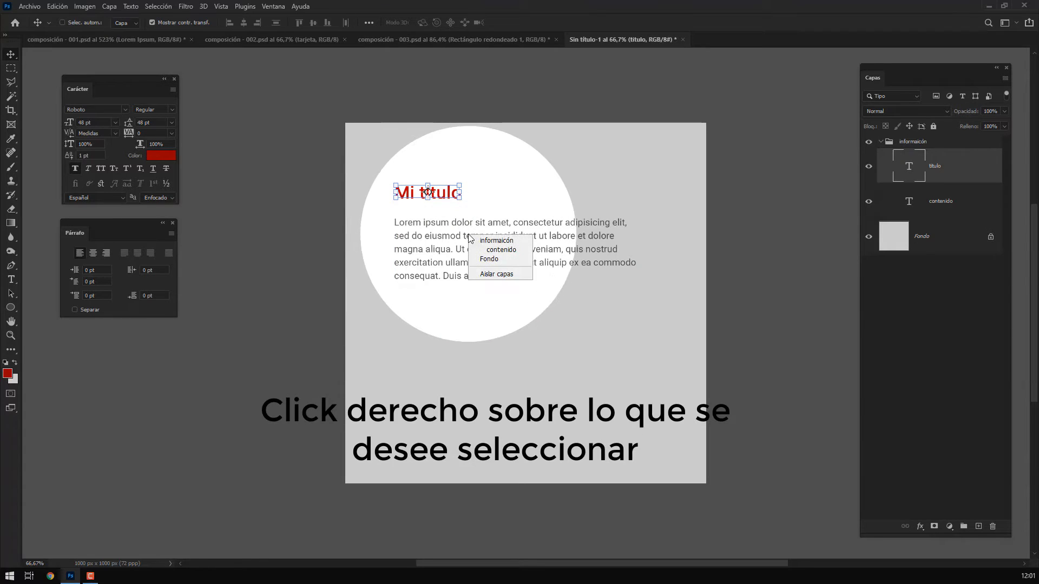
pyautogui.click(498, 251)
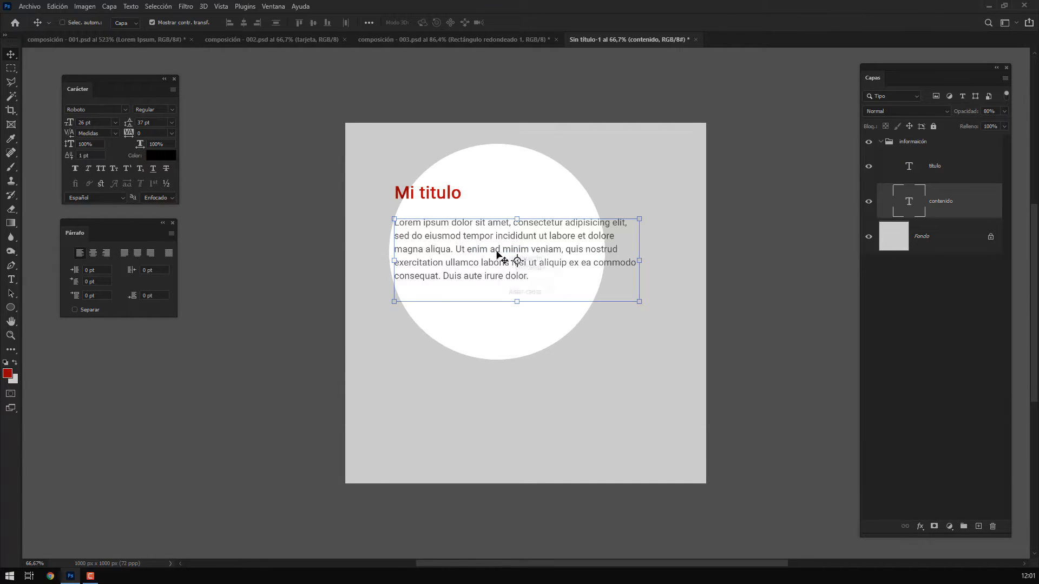
# - Select the "informaicón" group from the canvas, shift it up slightly, and duplicate it directly below, keeping it vertically aligned
pyautogui.rightClick(497, 252)
pyautogui.click(516, 258)
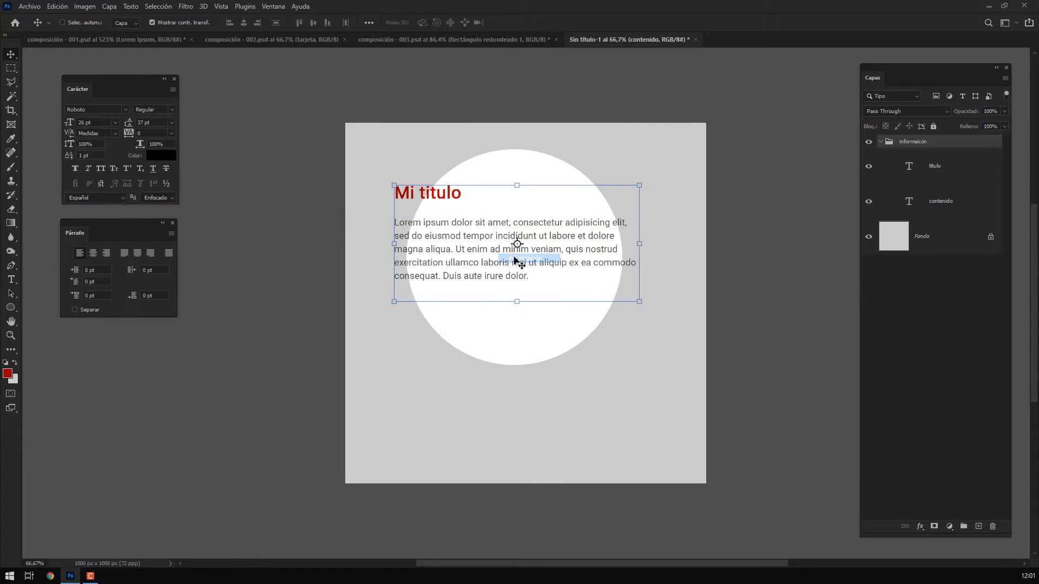
pyautogui.moveTo(517, 260); pyautogui.dragTo(492, 390)
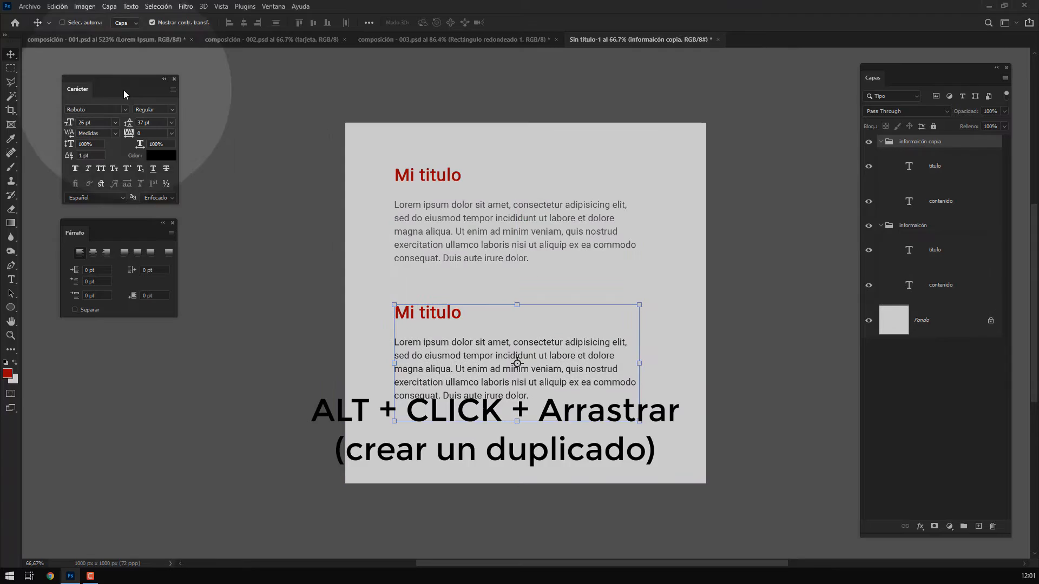
# - Activate the Rectangular Marquee tool
pyautogui.click(11, 68)
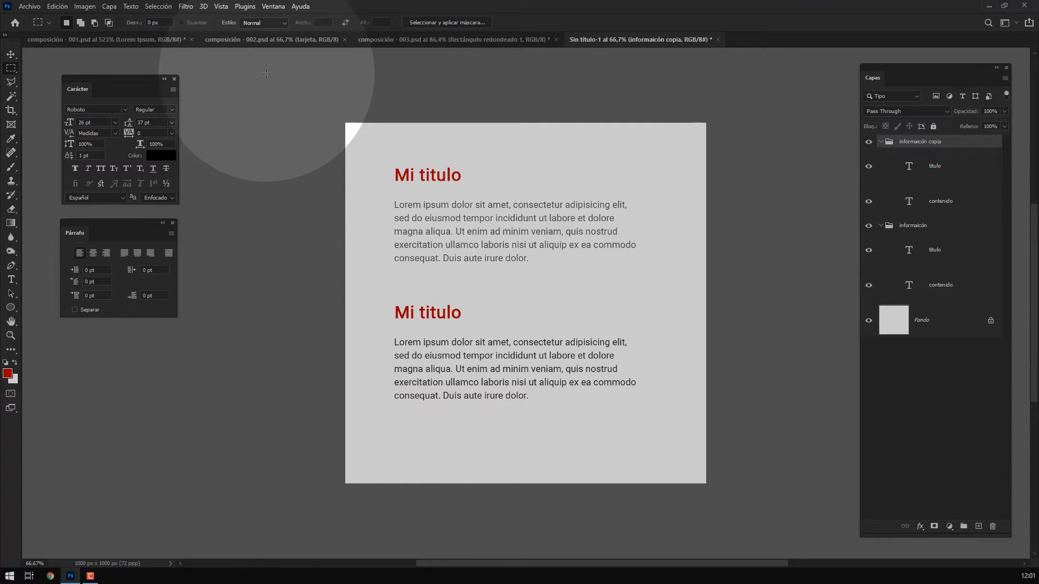